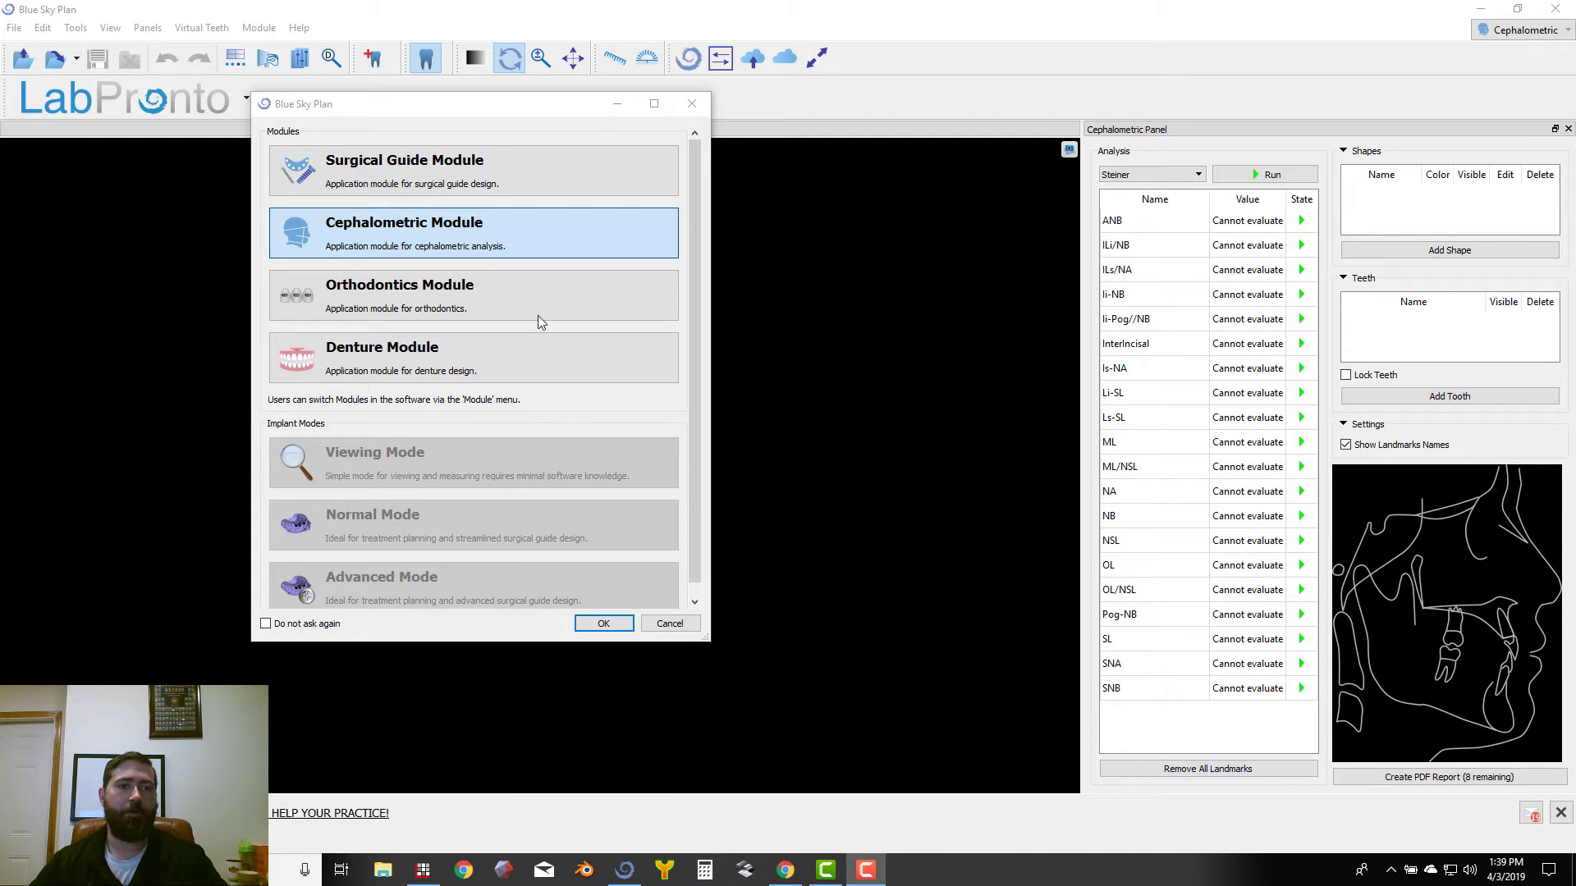
- Enter the Cephalometric Module and start a new project from the X-ray image H1.jpg in the example case folder
left_click(605, 625)
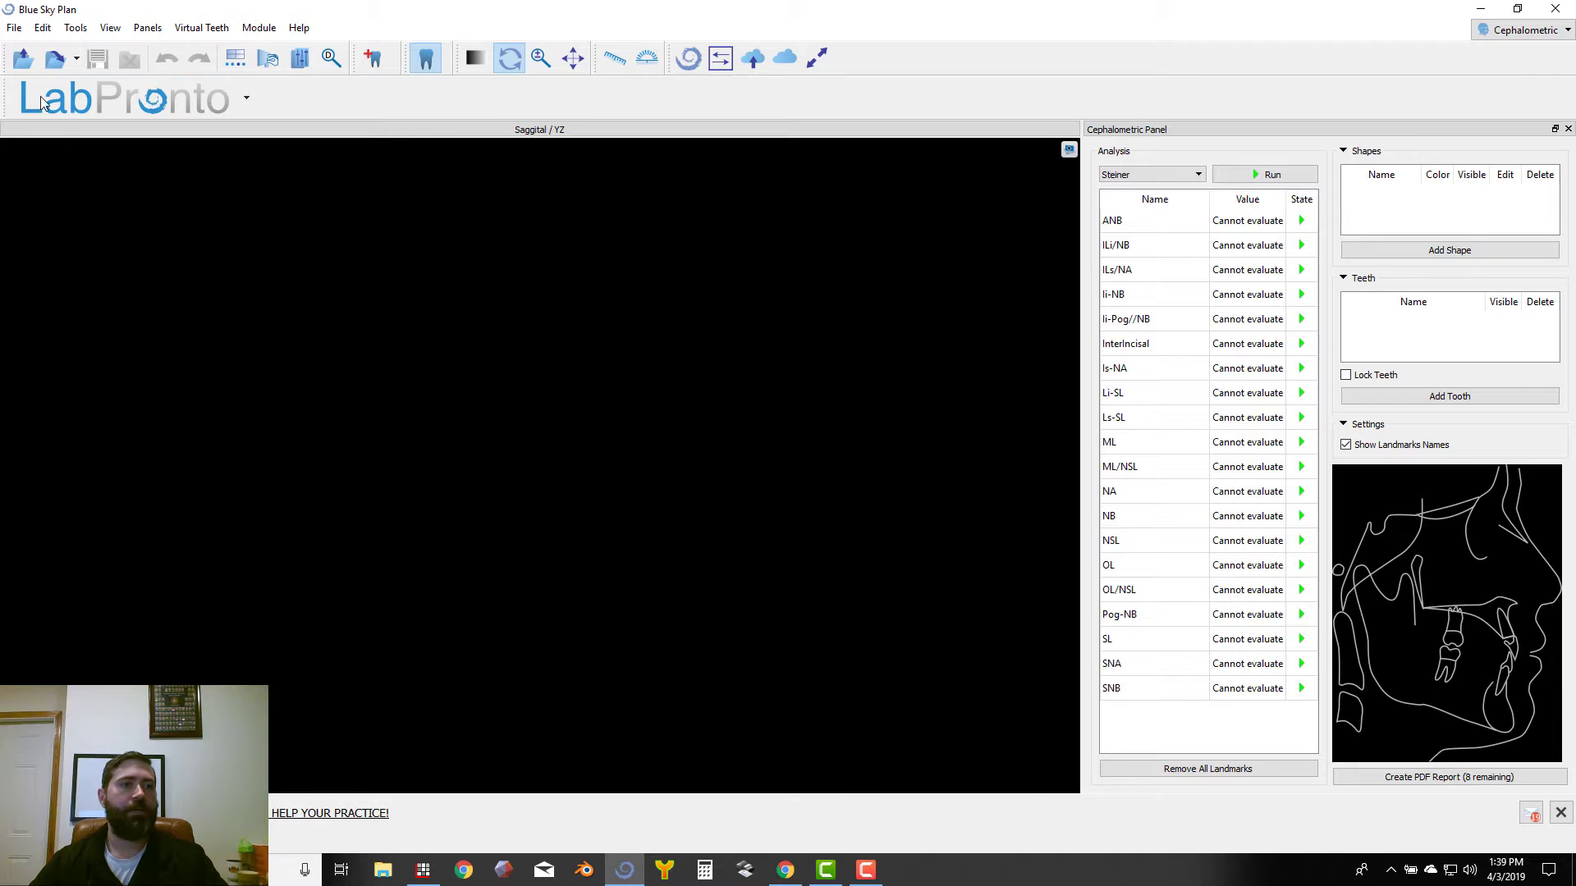
left_click(14, 31)
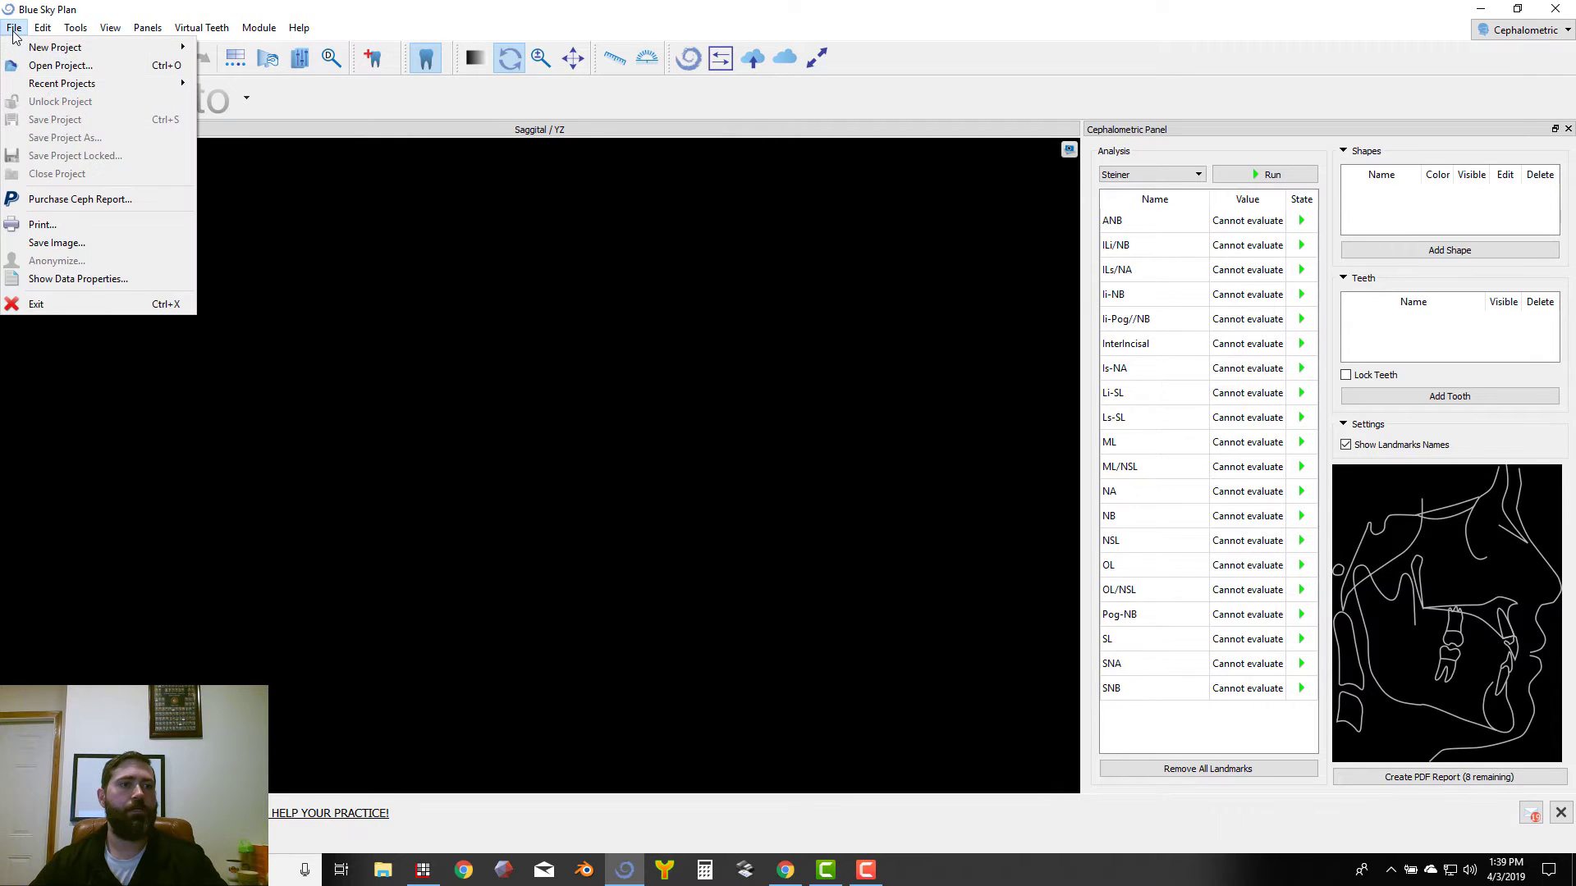
mouse_move(82, 52)
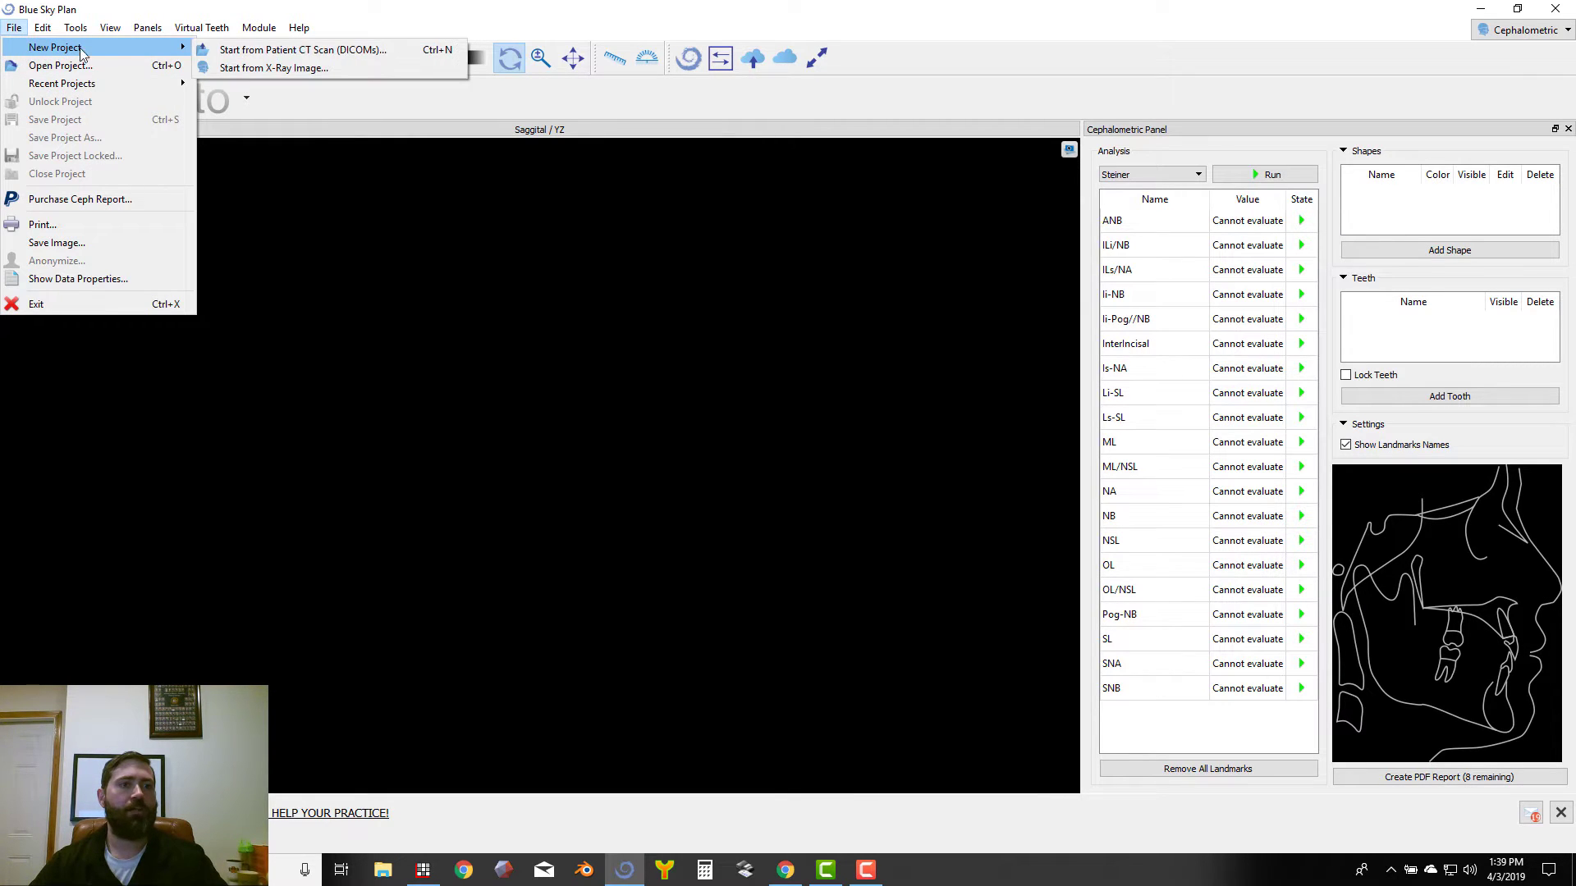
left_click(255, 69)
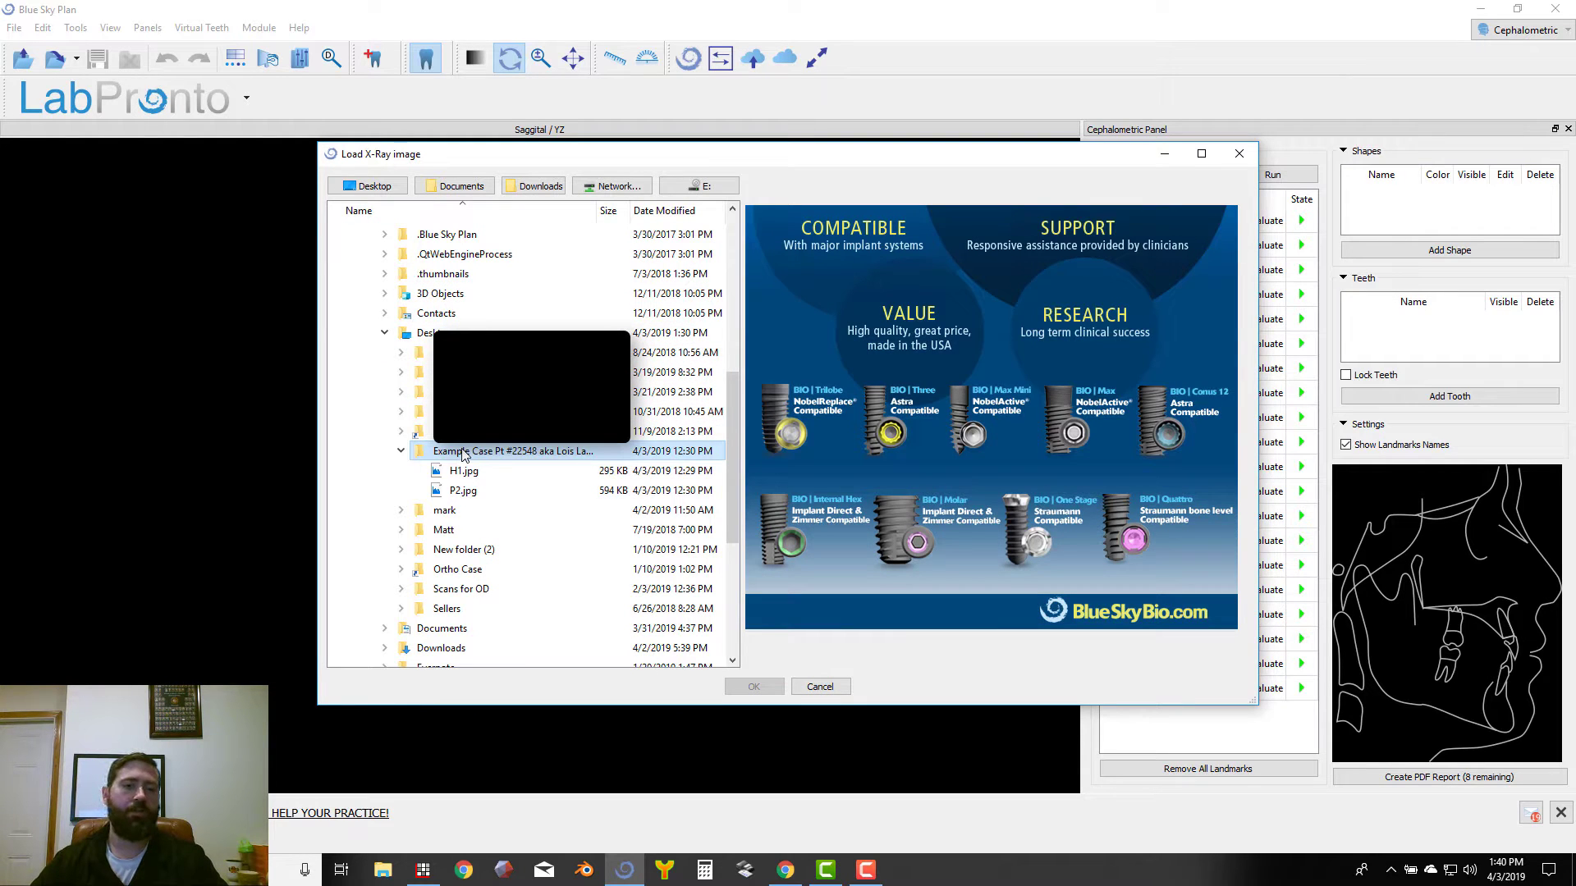
left_click(465, 473)
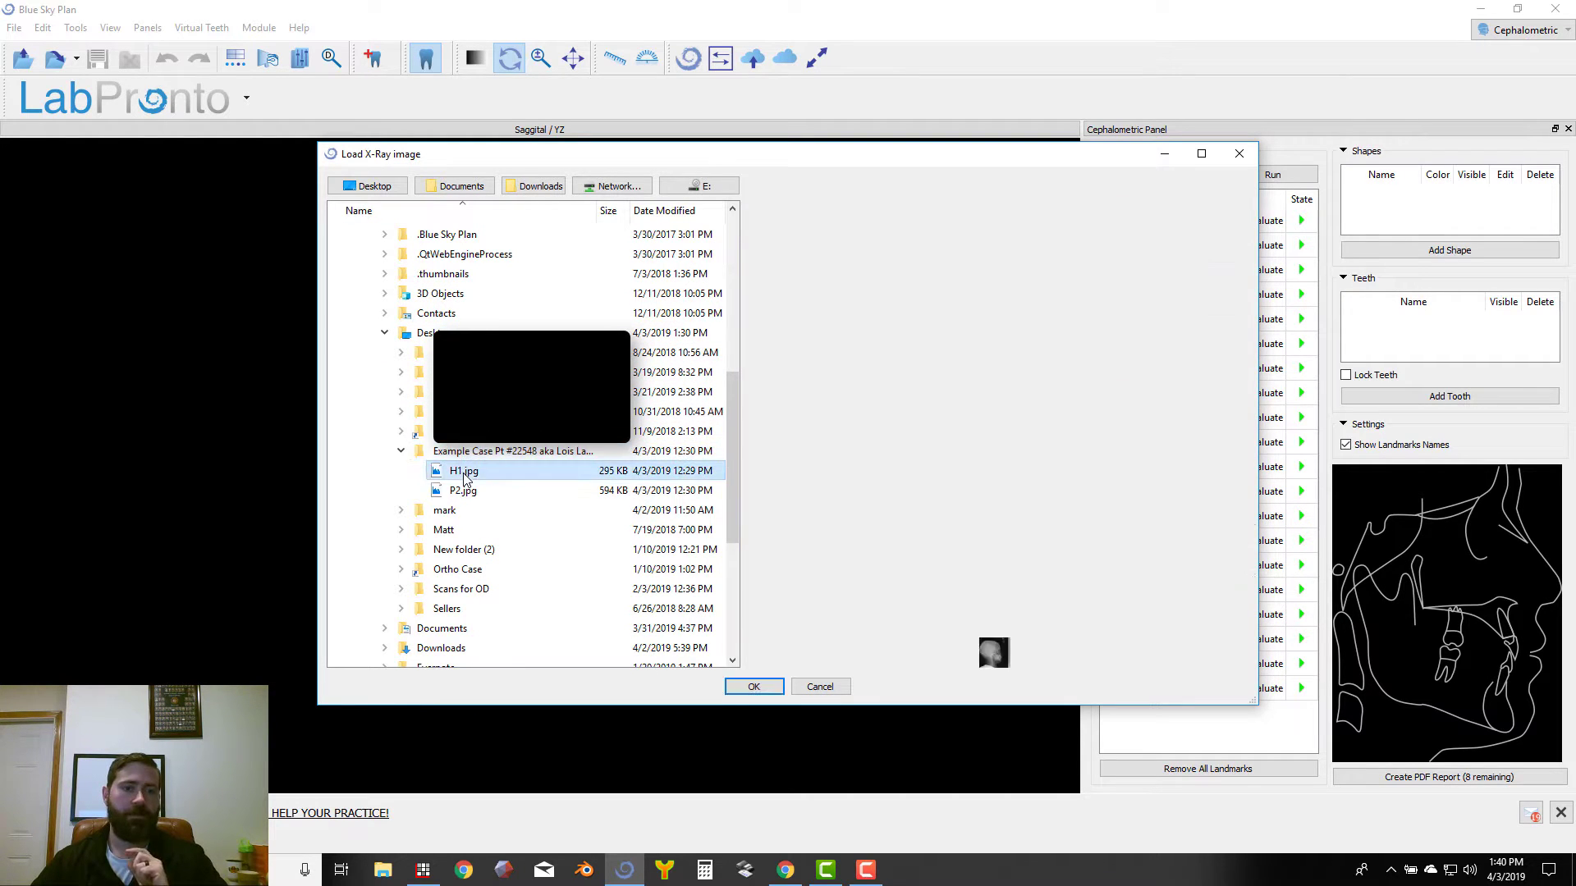
left_click(771, 685)
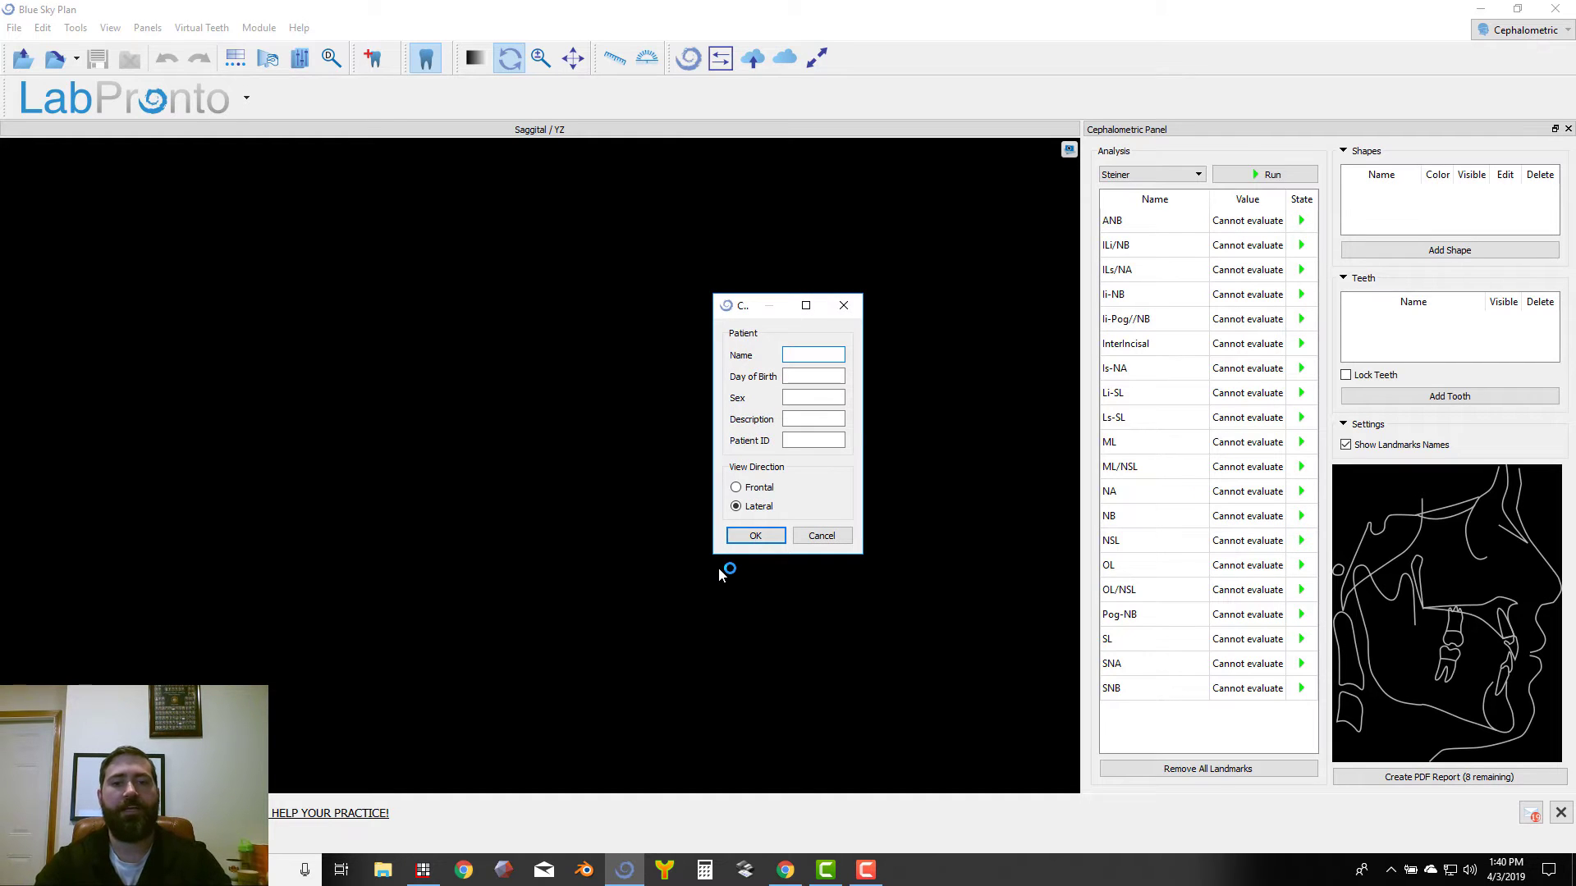
- Enter the patient's full name and date of birth in the patient details
type("L")
type("Lane")
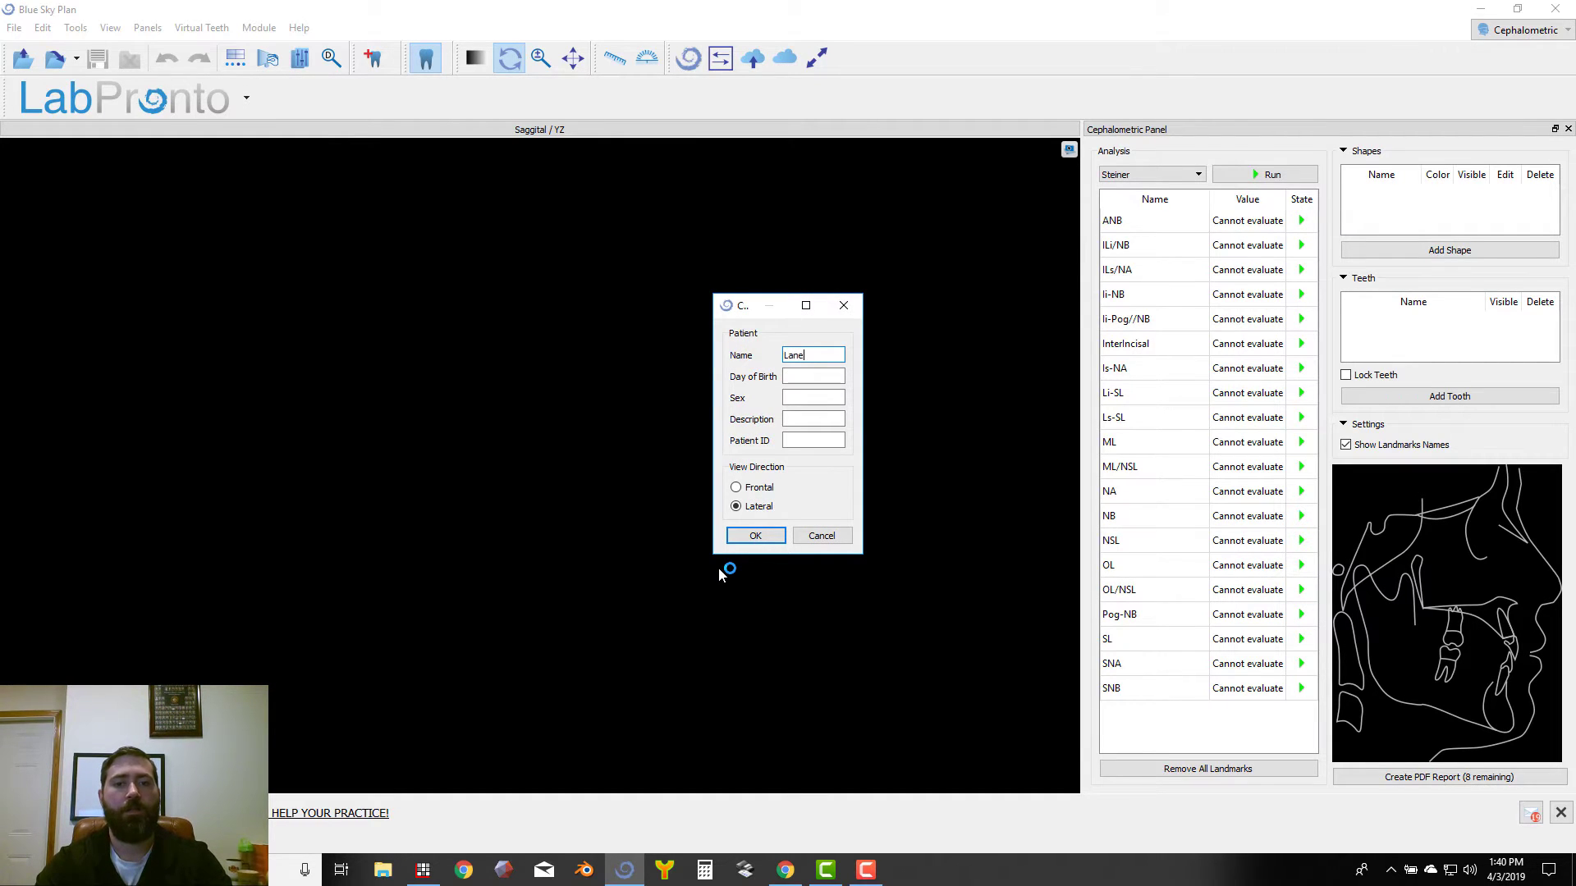
type(", Lois")
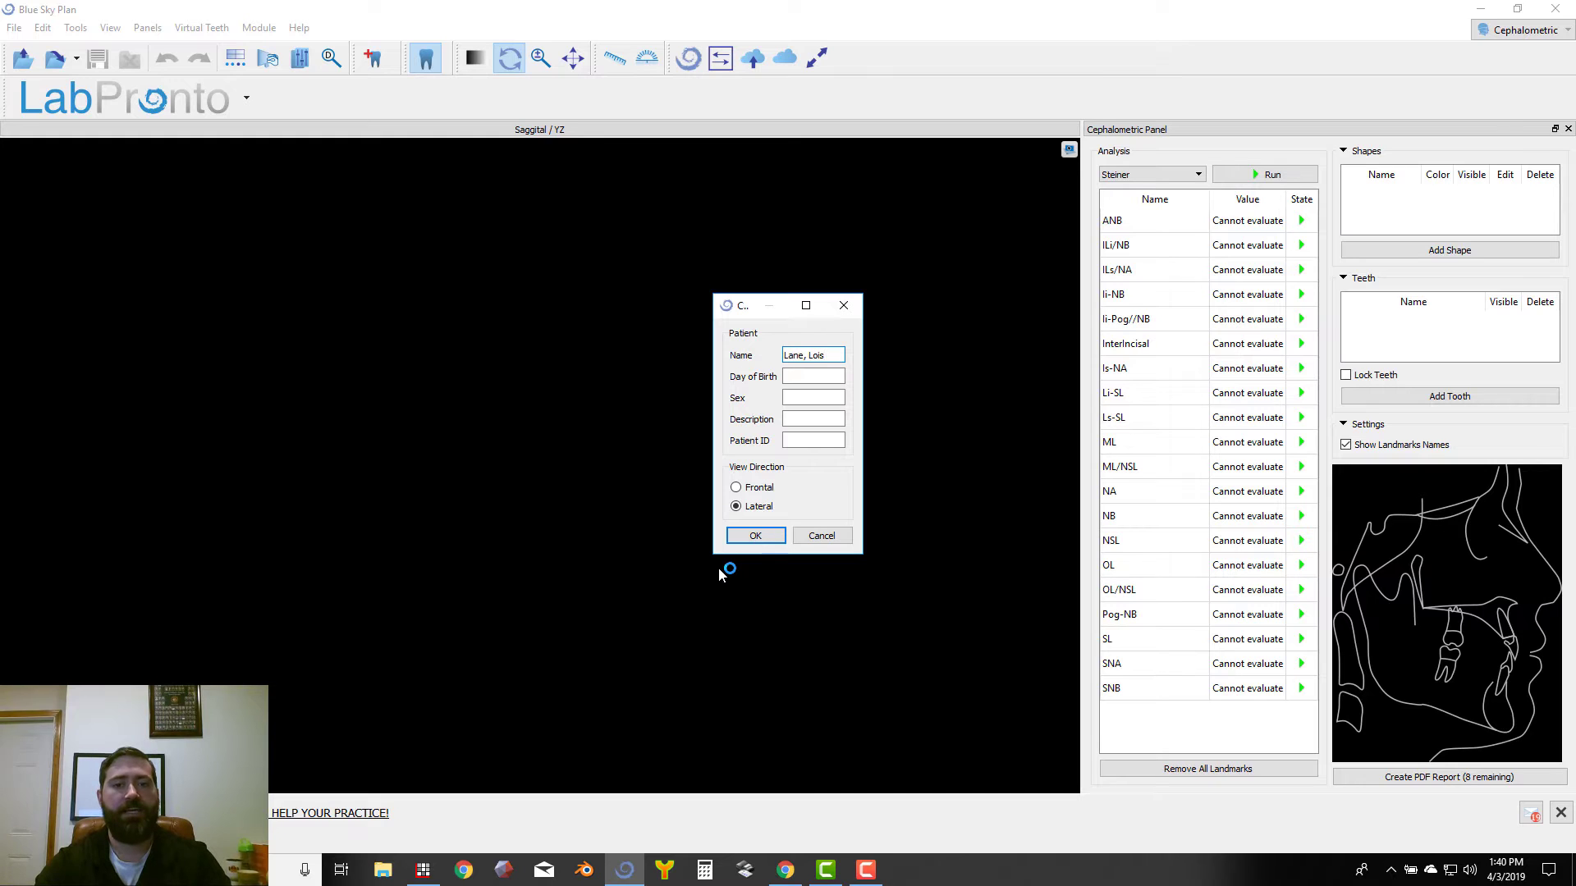
key("Tab")
type("03/10")
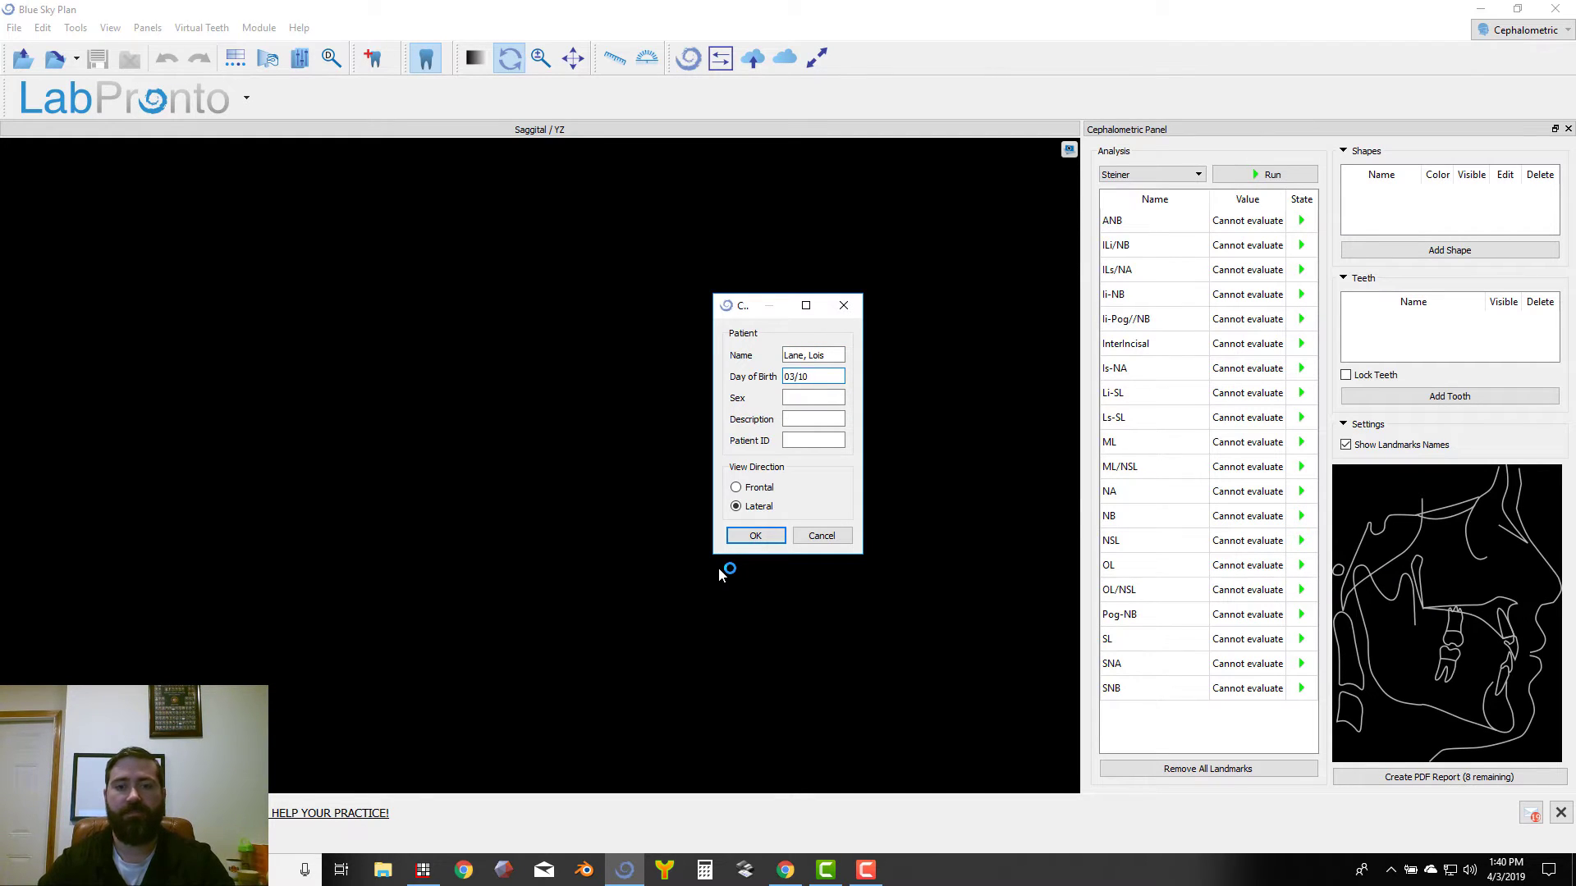
type("/2010")
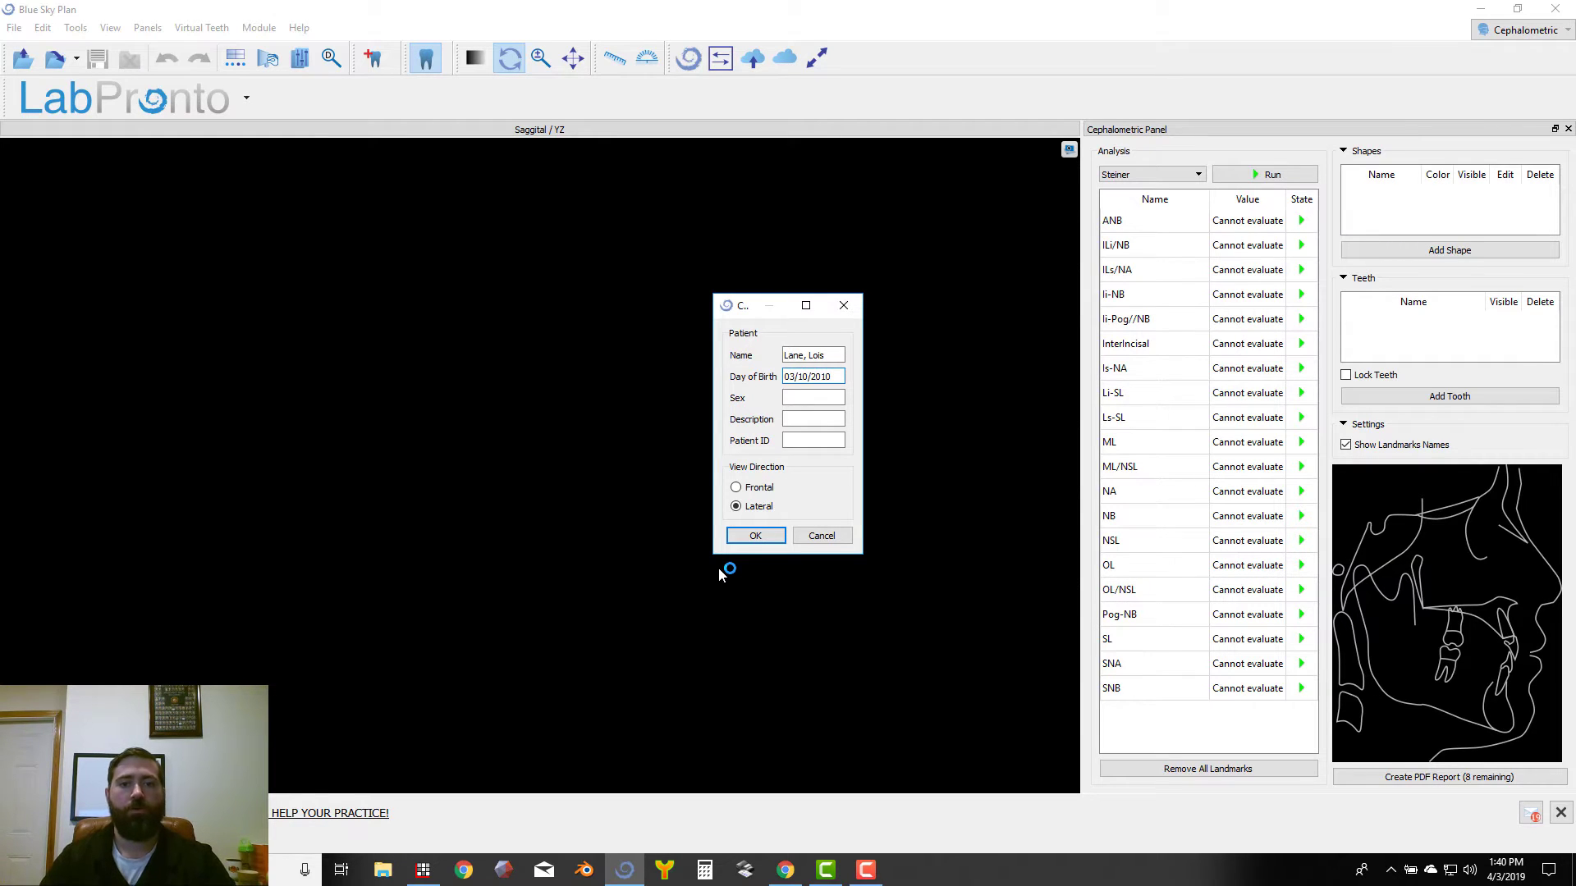
- Complete the patient details with sex Female, description Pre-op and the patient ID, and accept them with the Lateral view direction
left_click(815, 398)
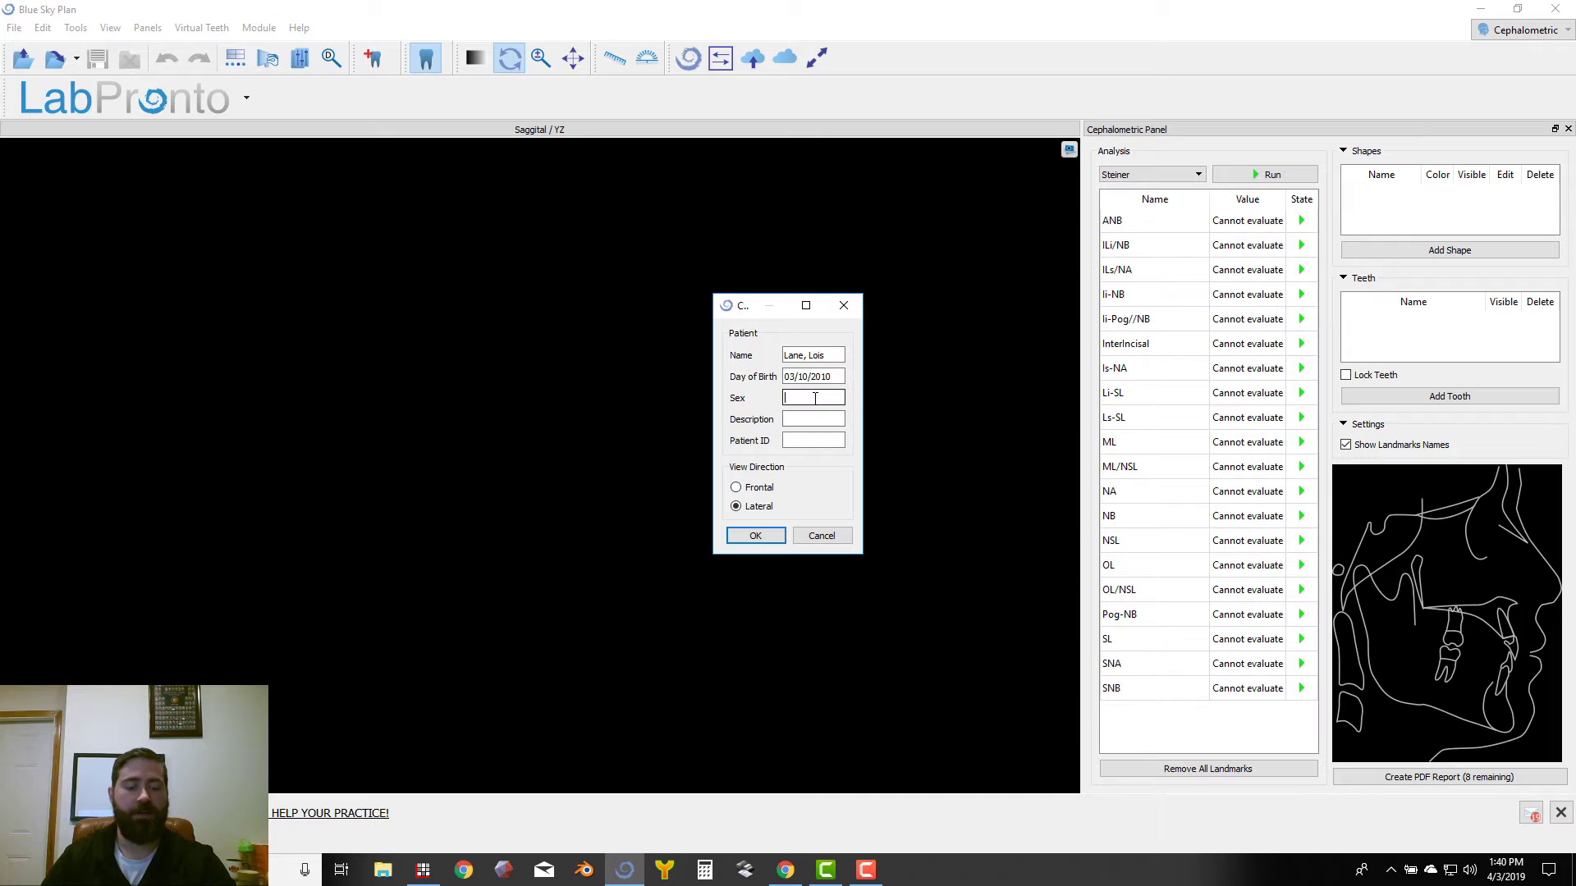
type("Female")
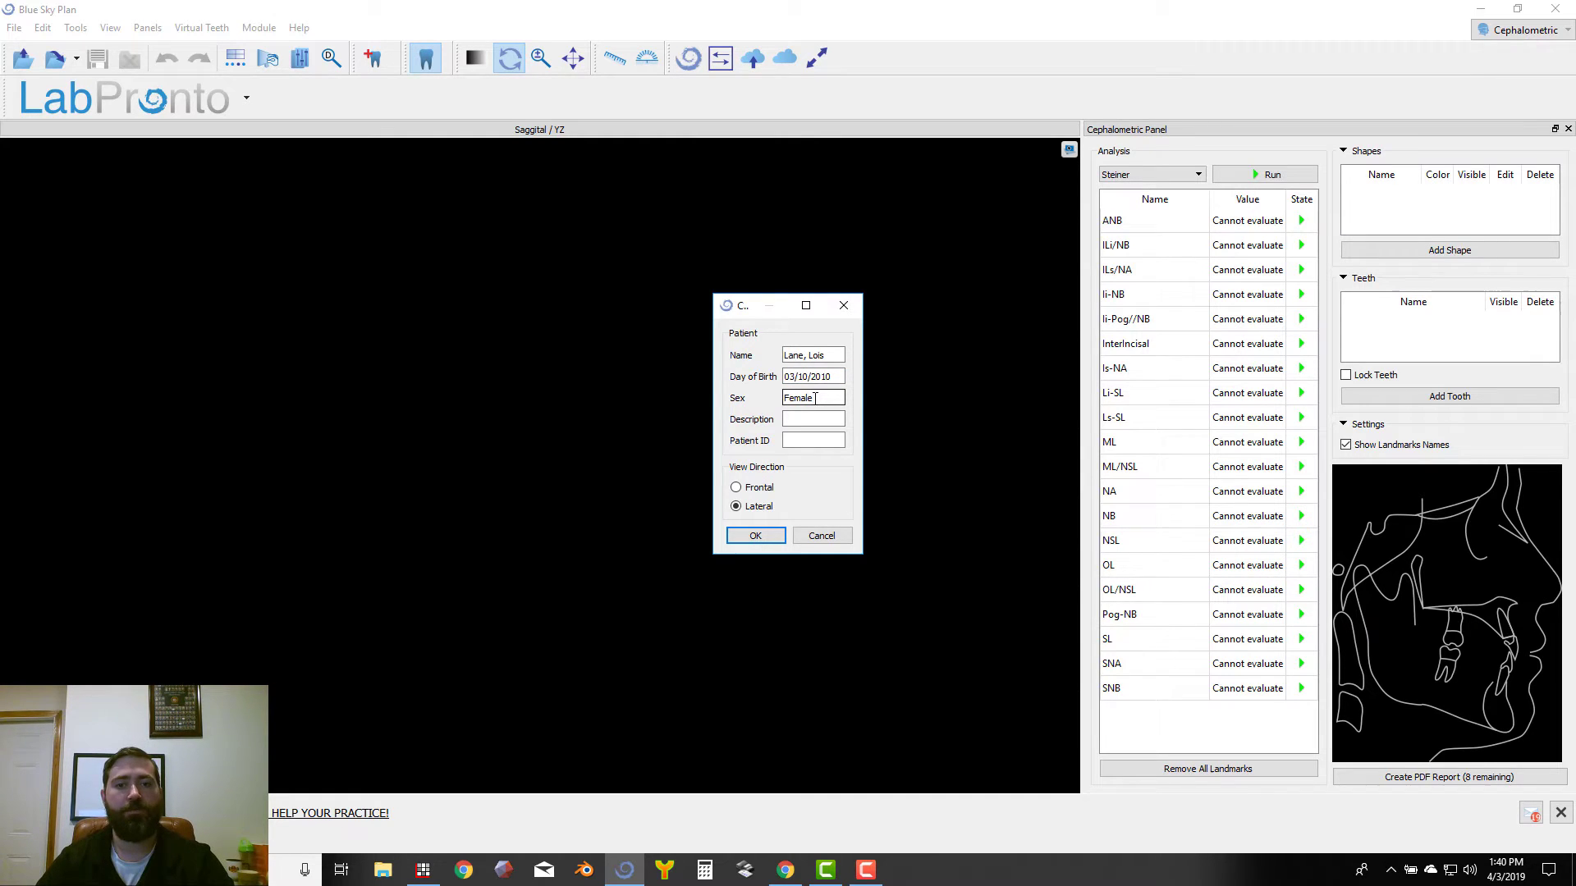
left_click(814, 419)
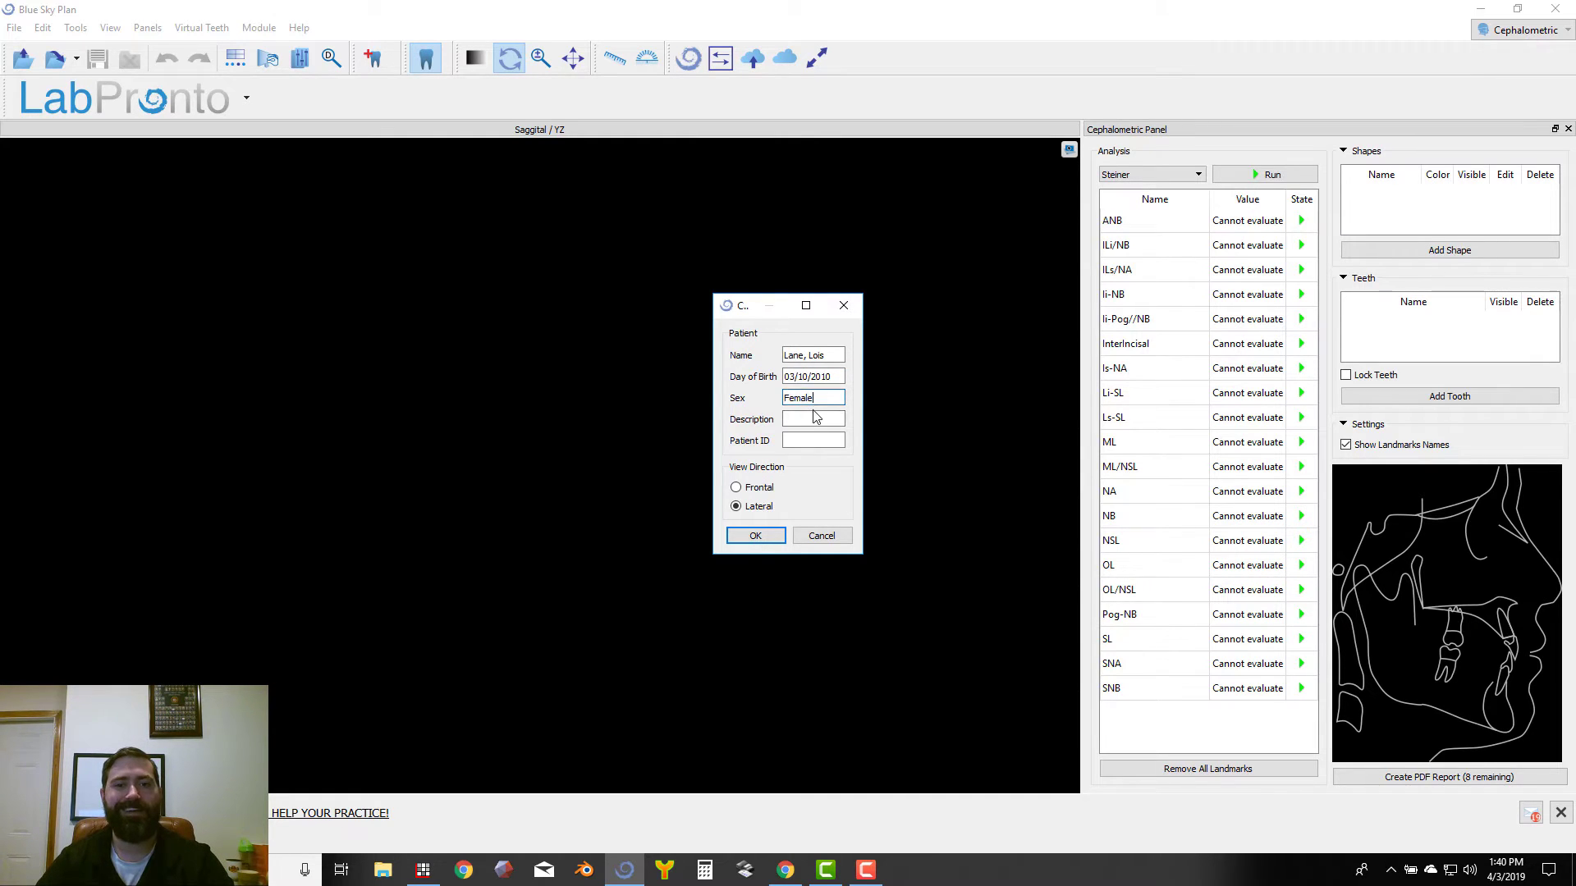
type("Pre-")
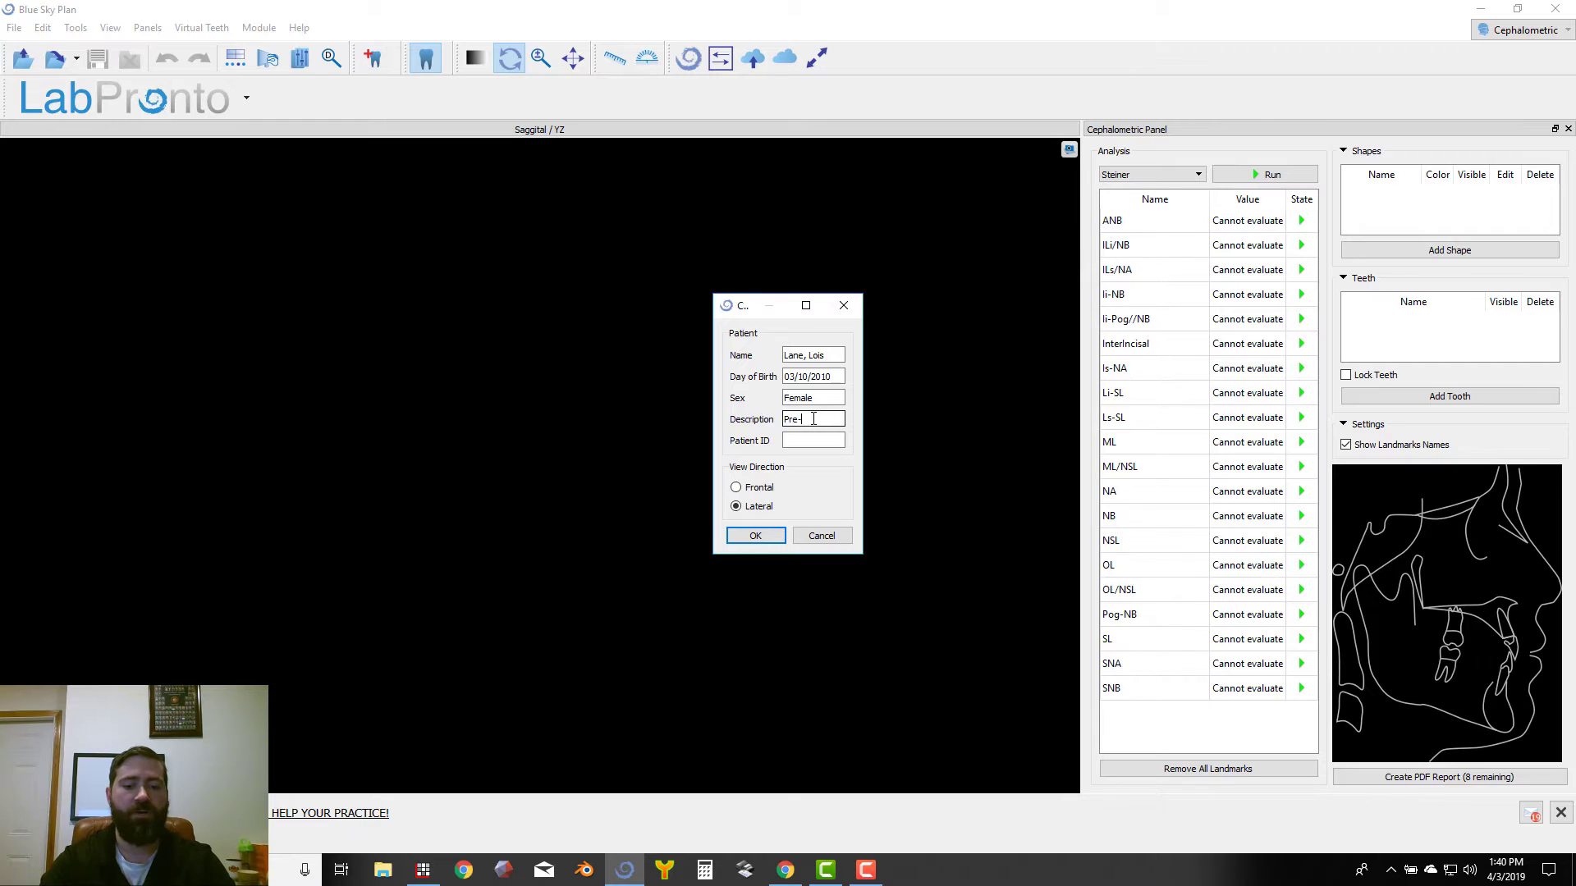
type("op")
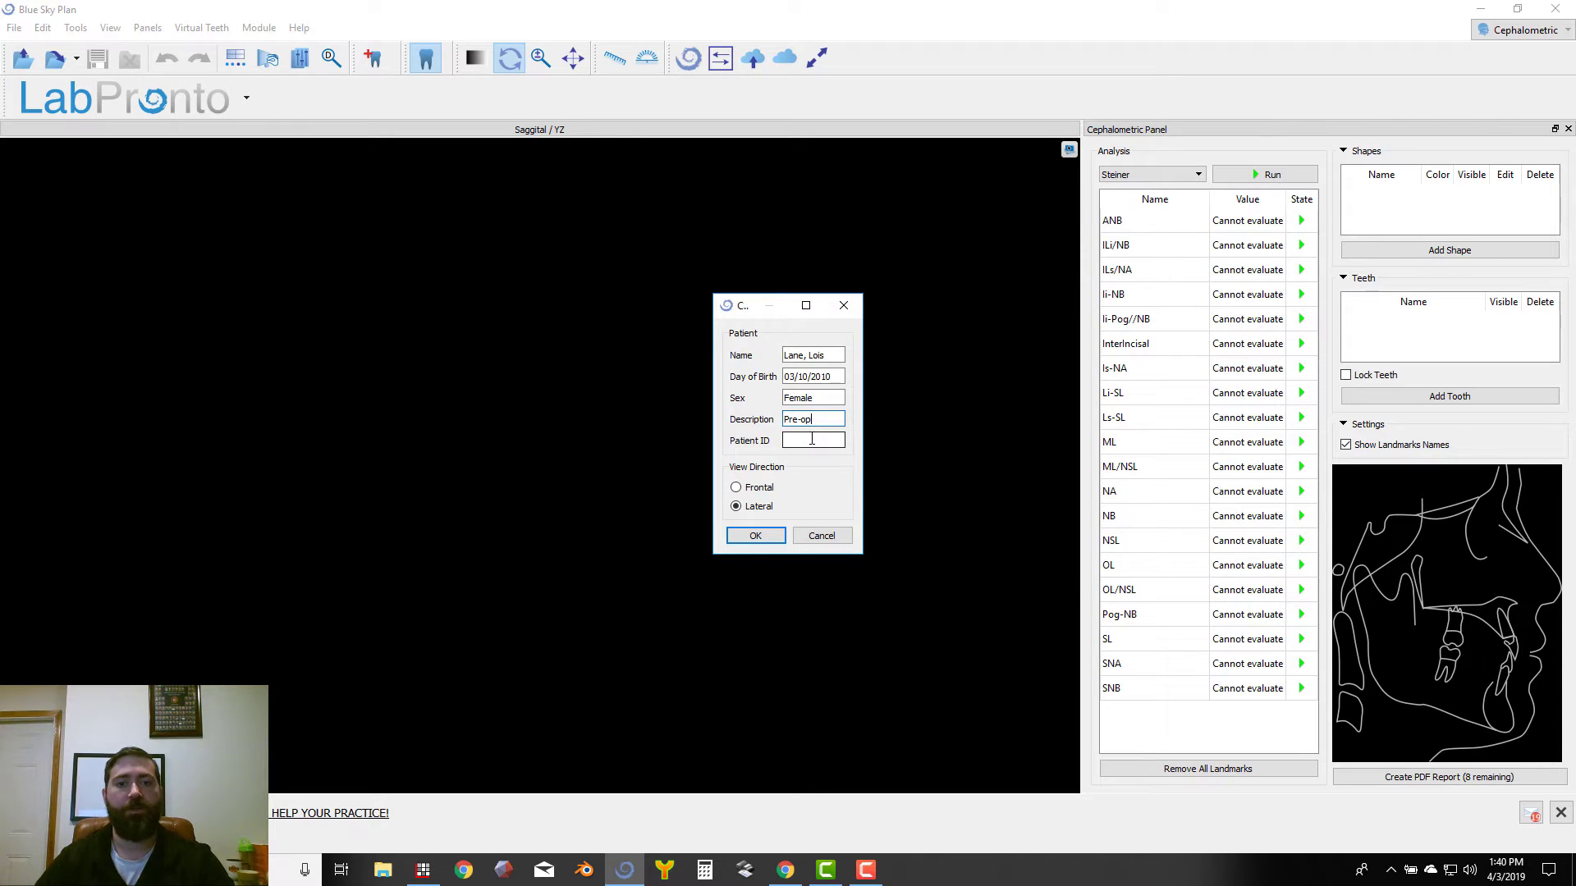
left_click(811, 440)
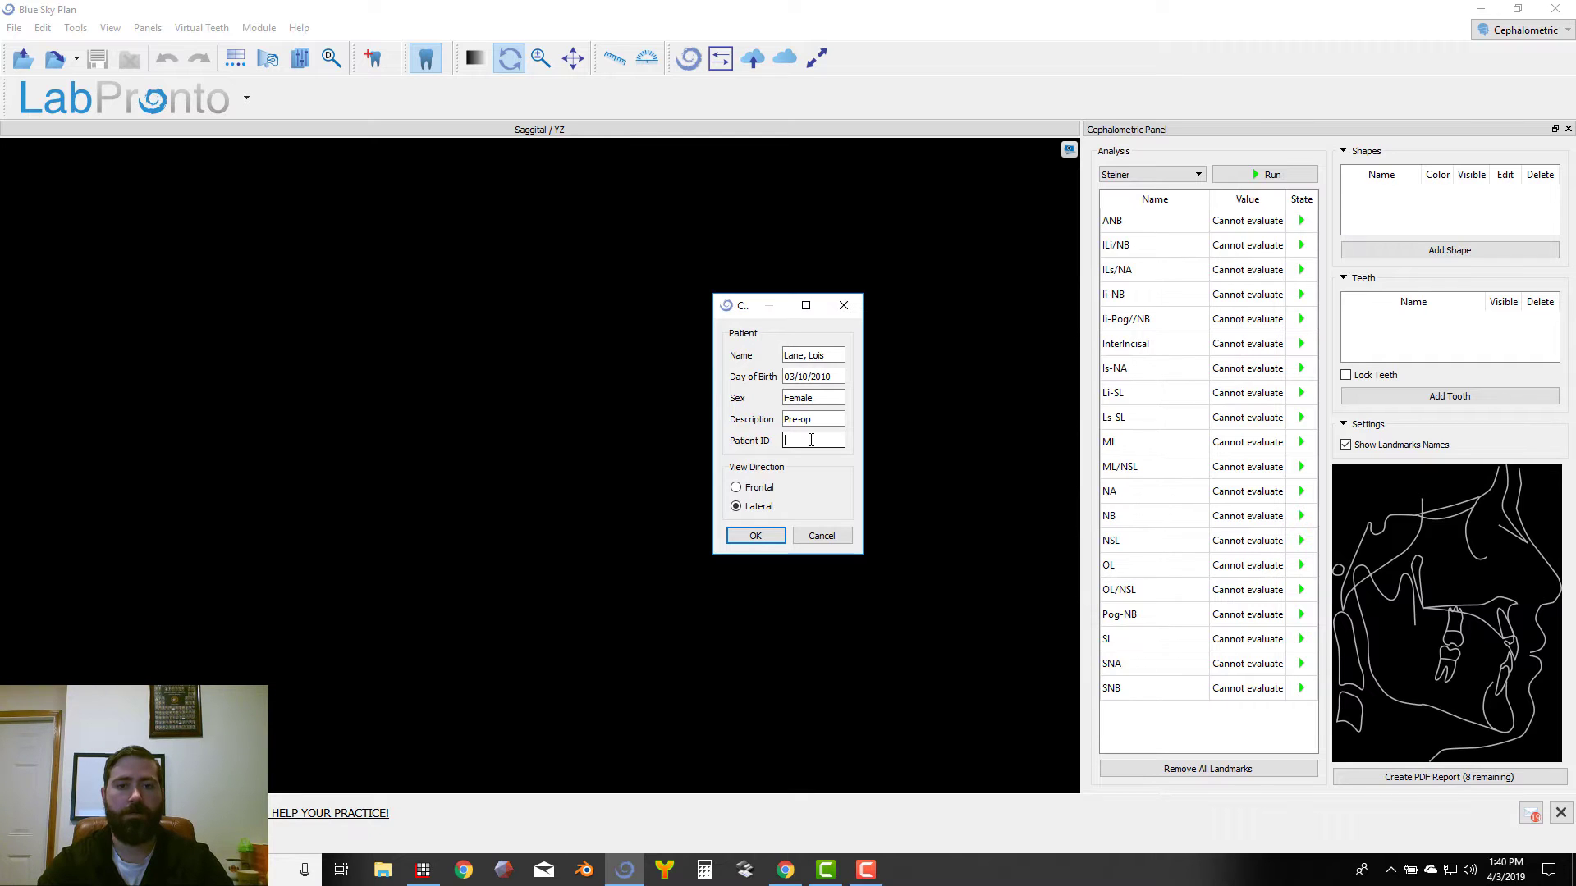
type("2")
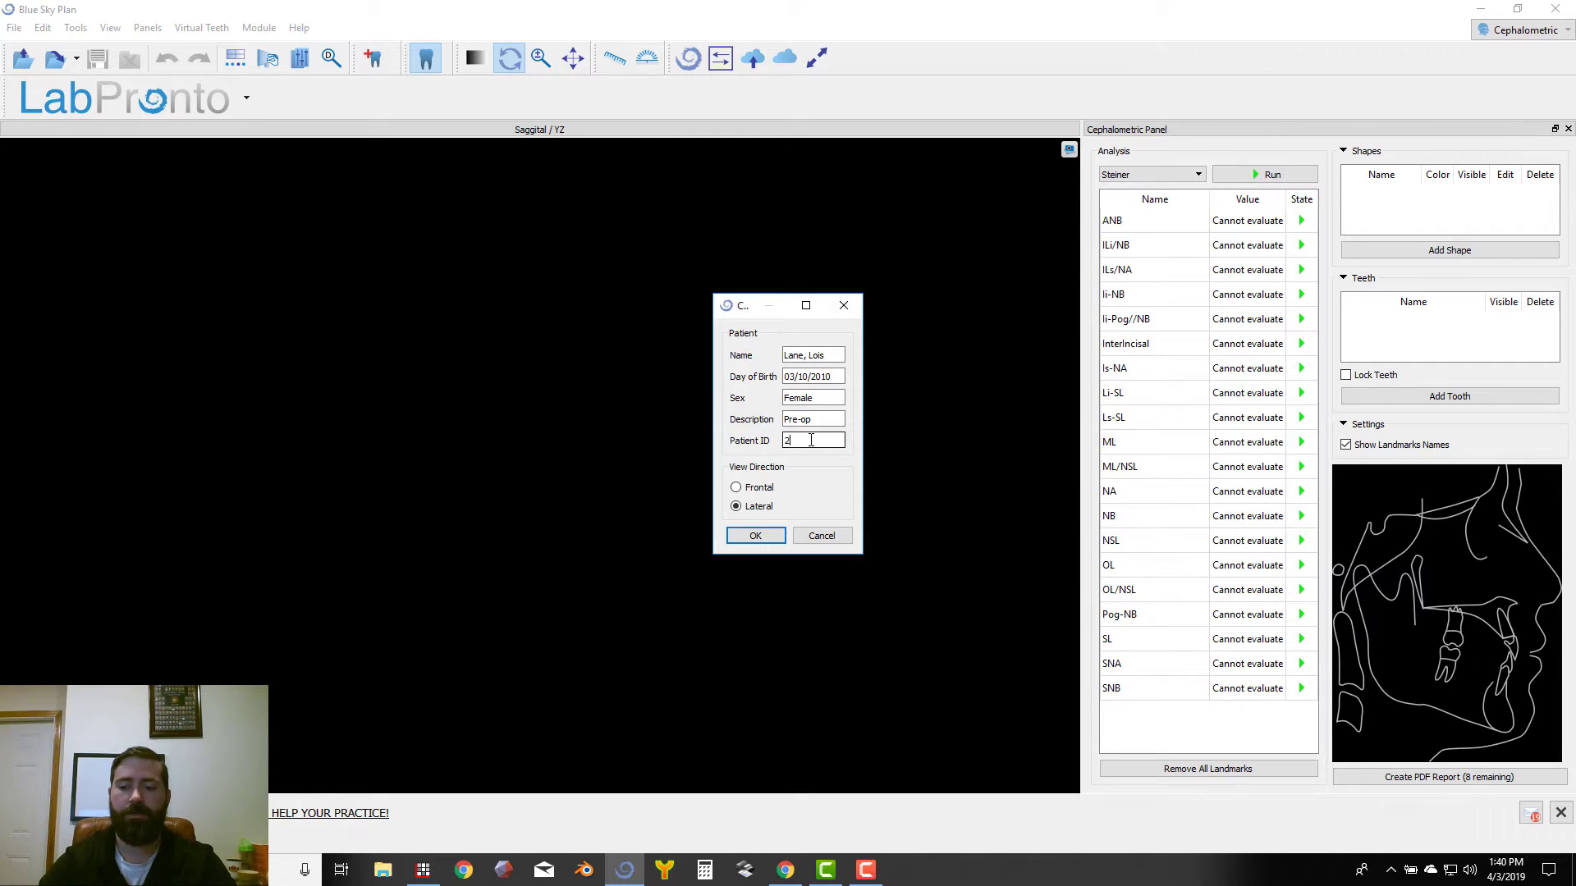
type("5546")
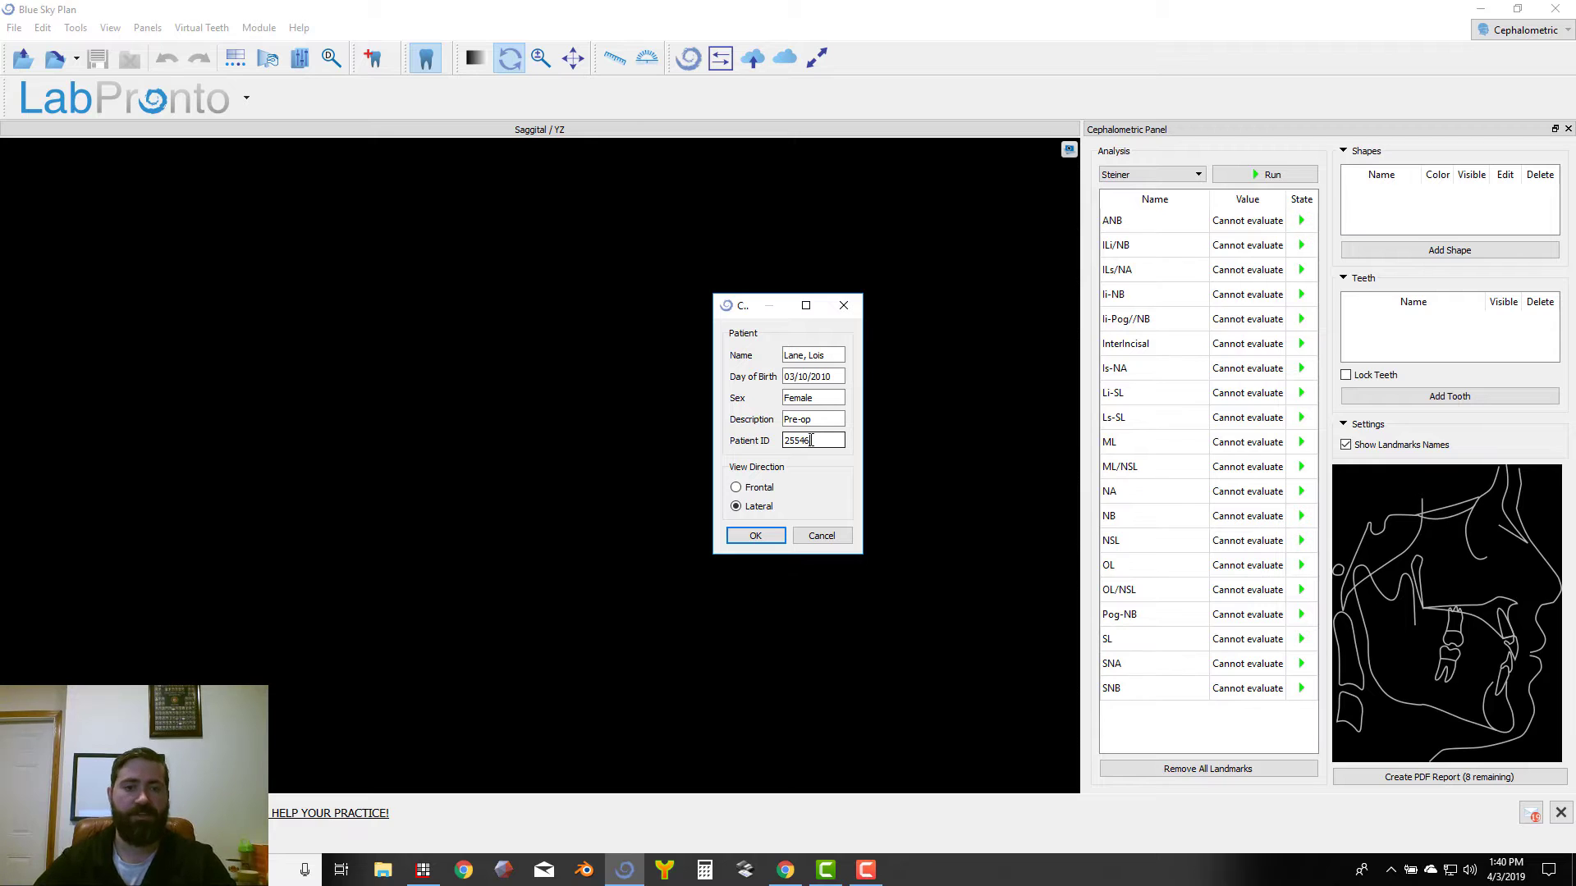
left_click(765, 534)
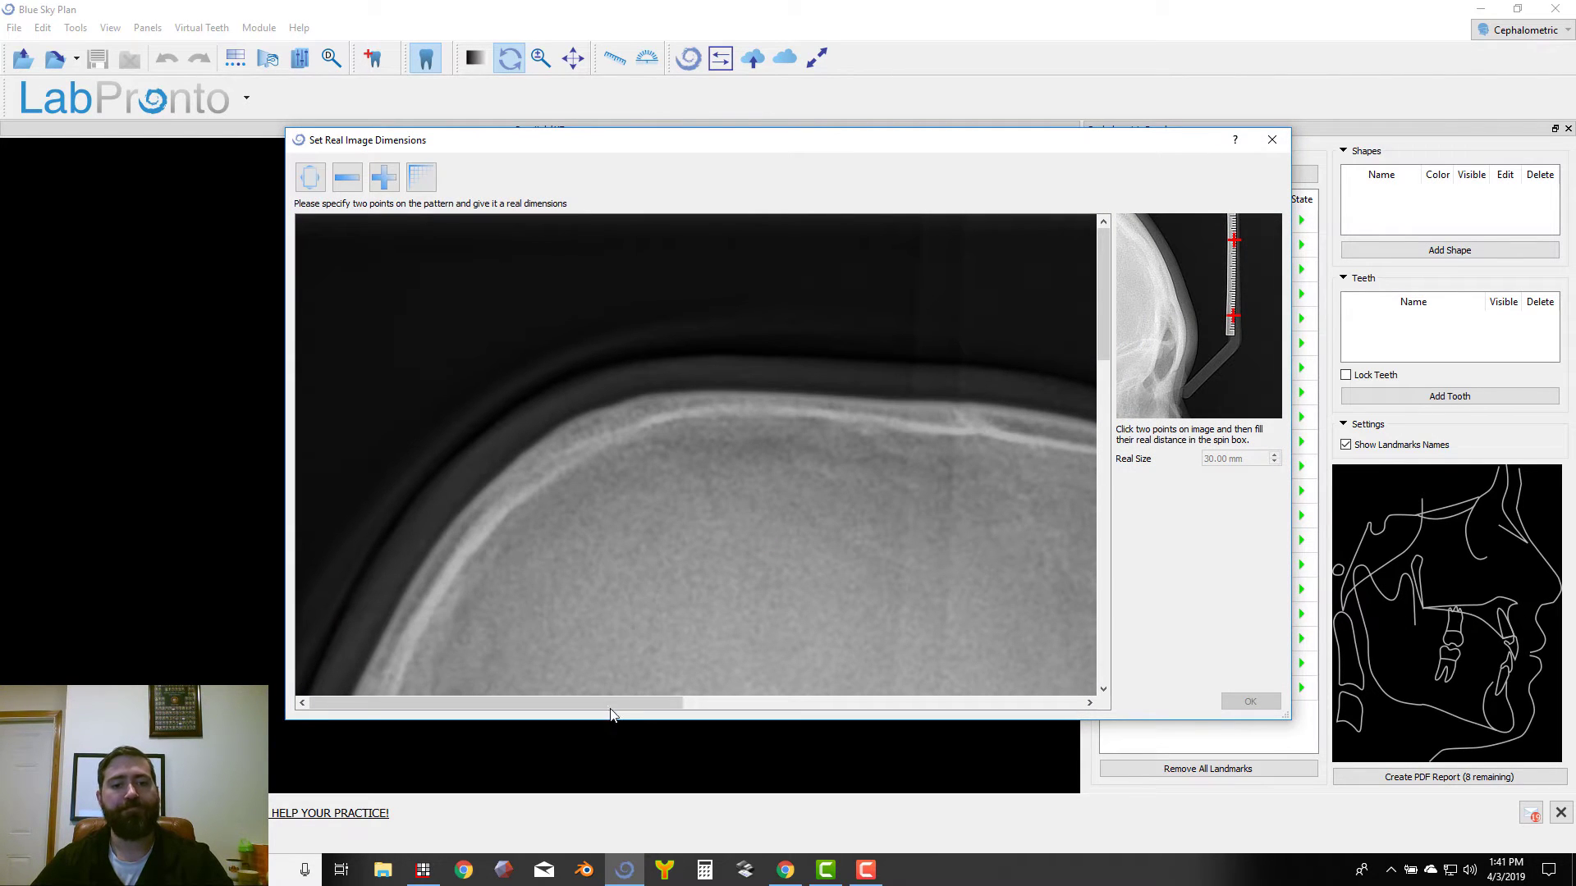
- Calibrate the X-ray by marking the lowest and highest dots on the vertical ruler, accepting a real size of 30 mm between them
left_click_drag(614, 707, 957, 706)
scroll(932, 453, "down", 4)
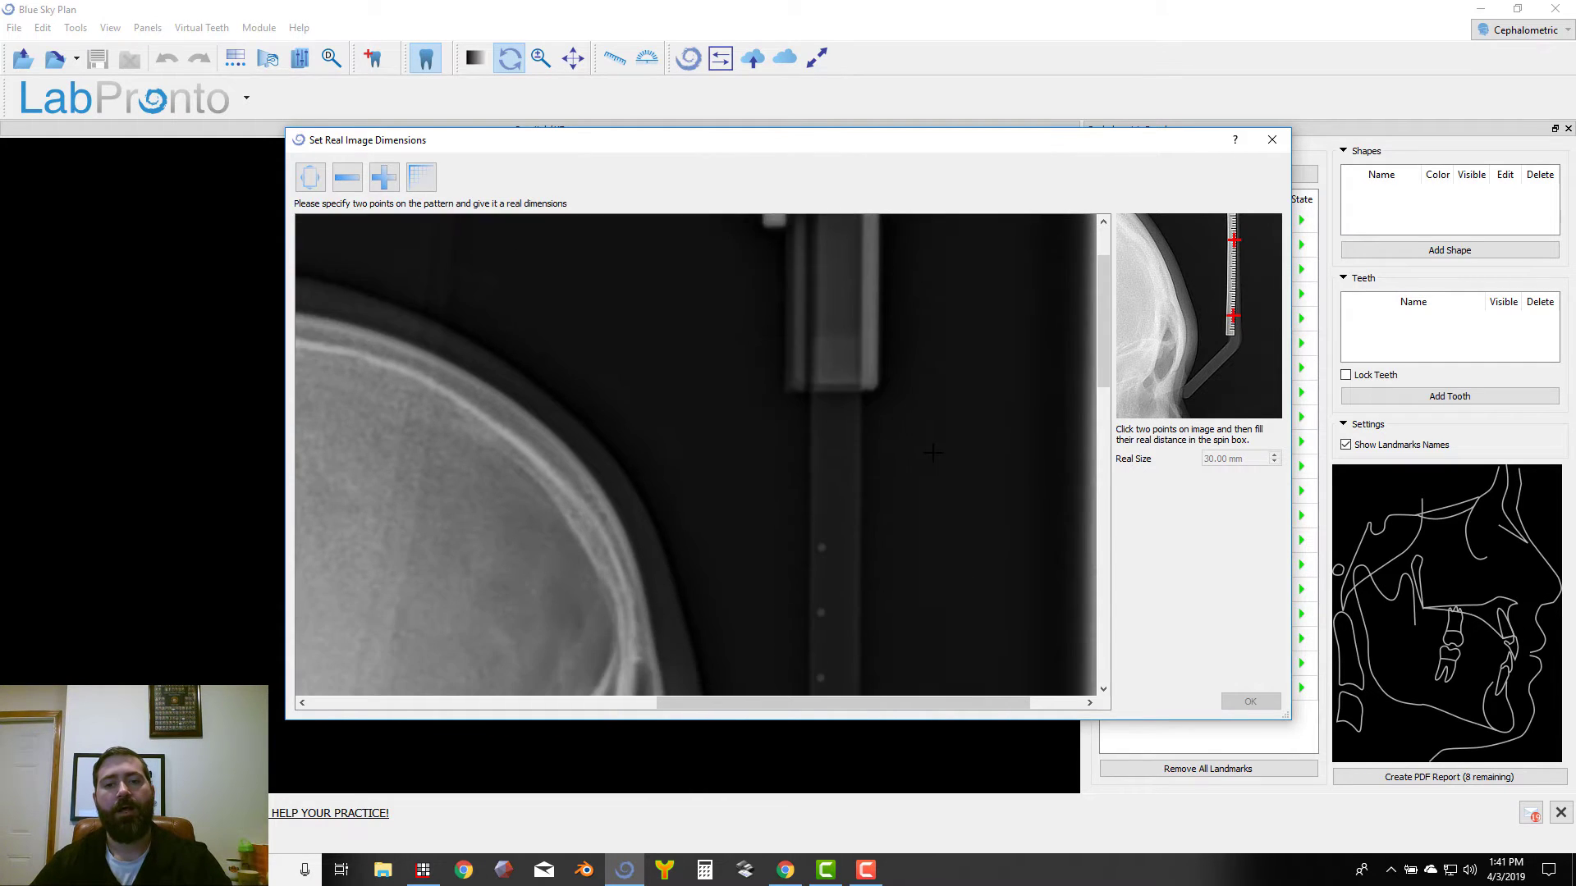
scroll(932, 452, "up", 1)
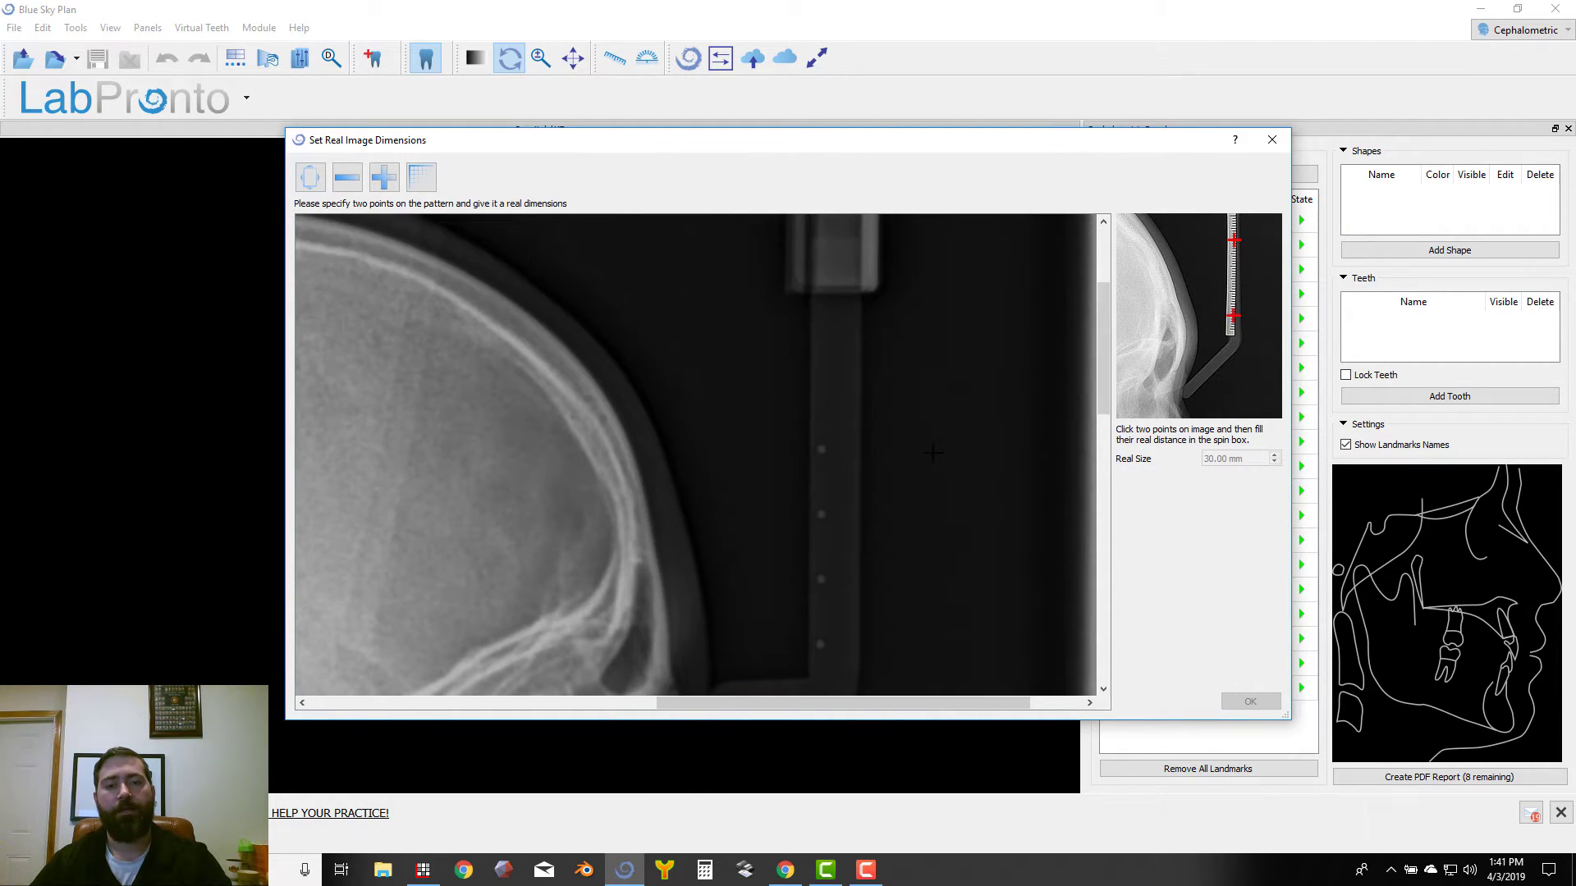
scroll(893, 441, "down", 1)
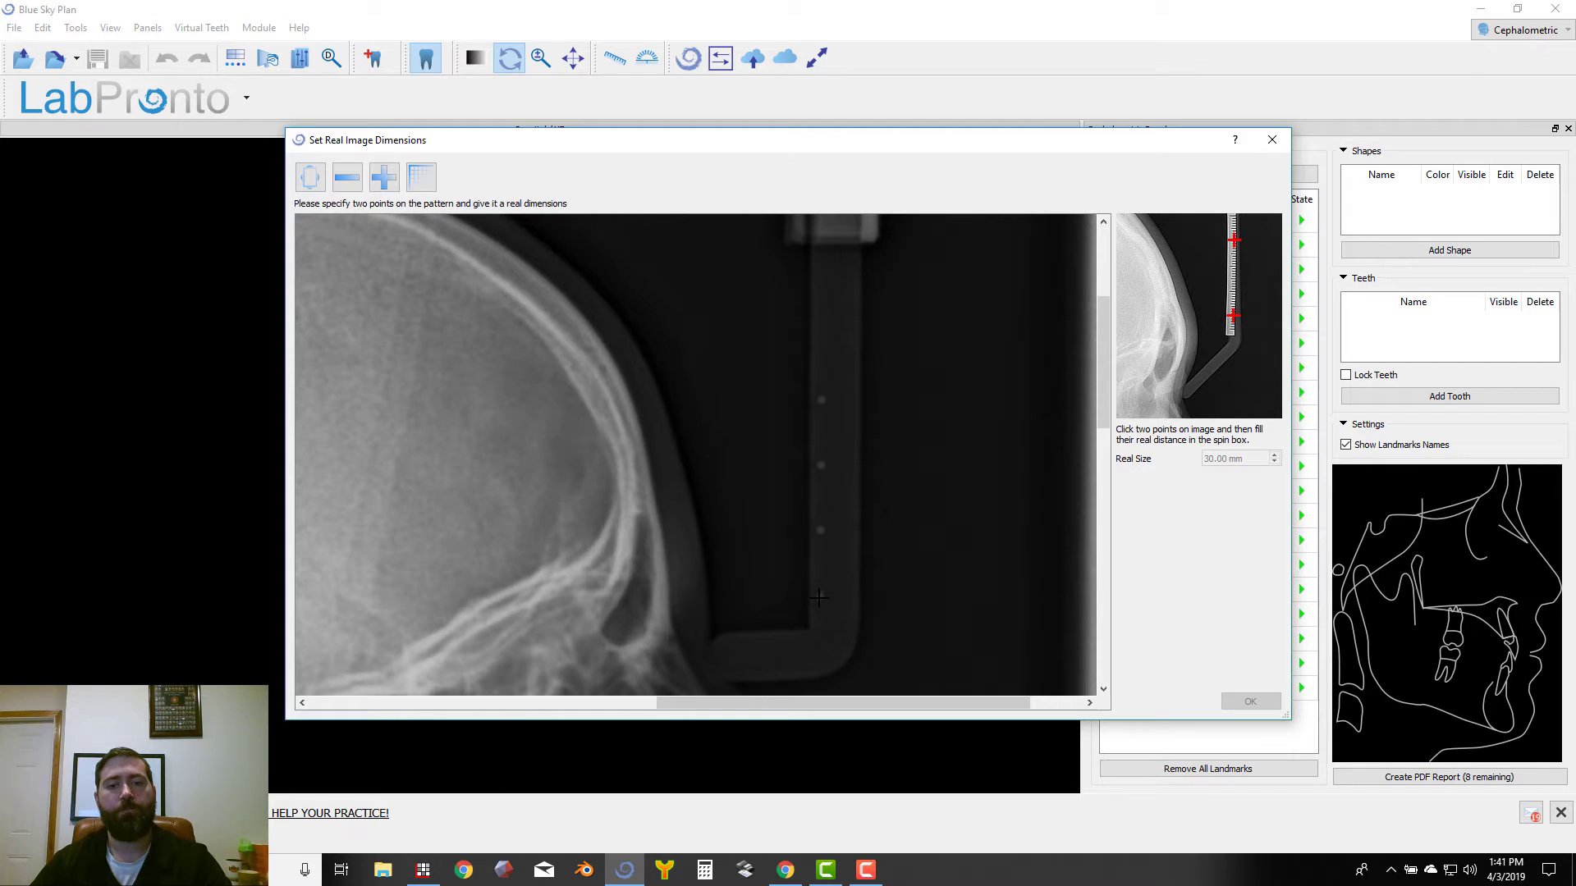
left_click(821, 596)
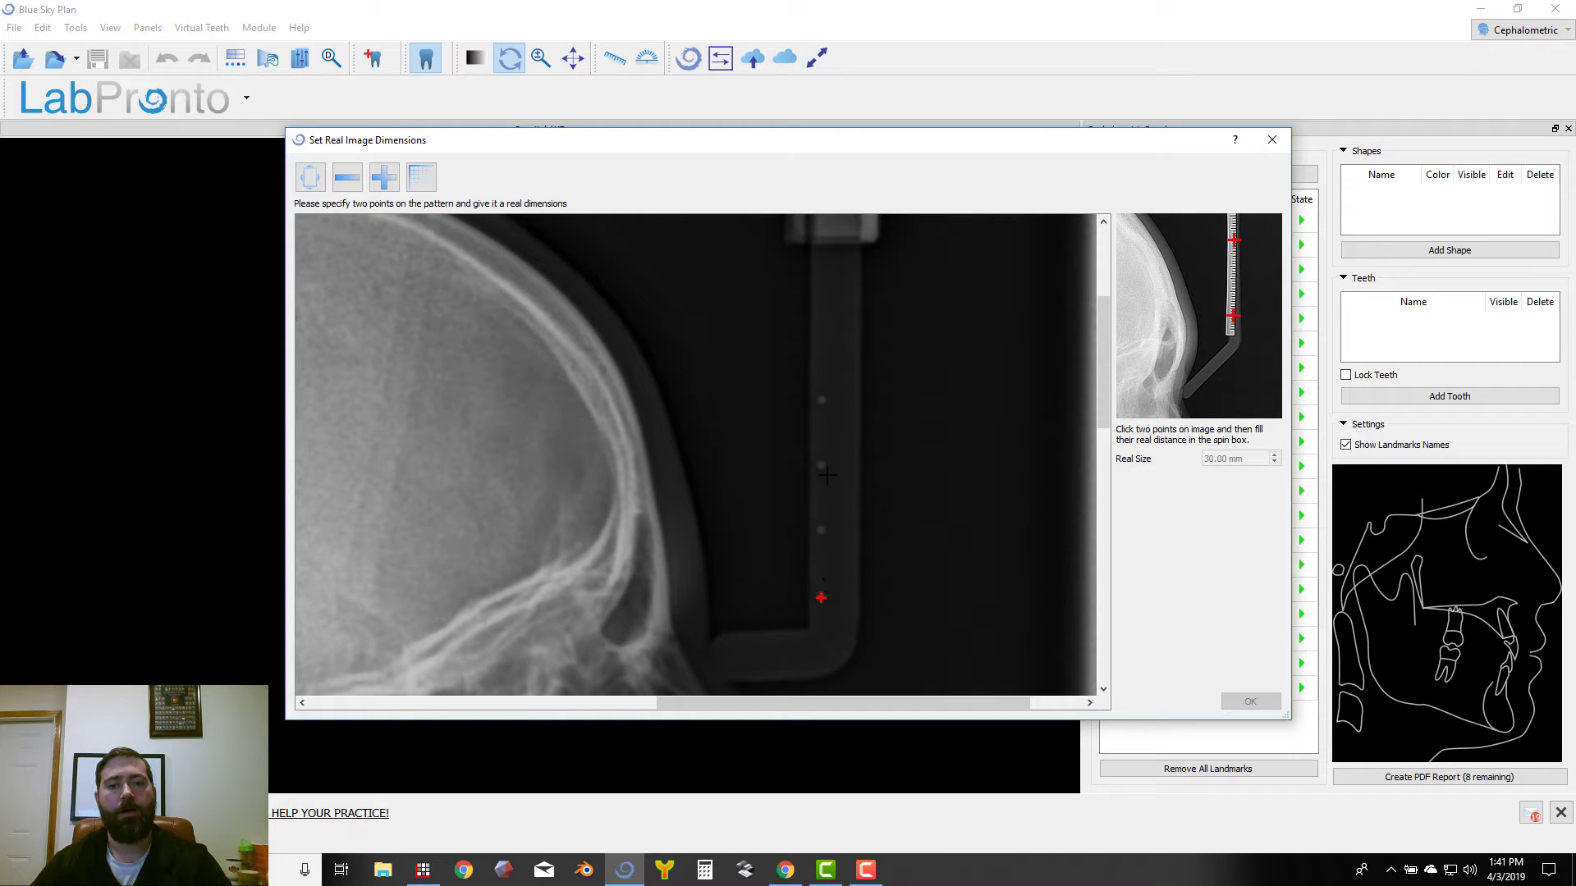
left_click(823, 400)
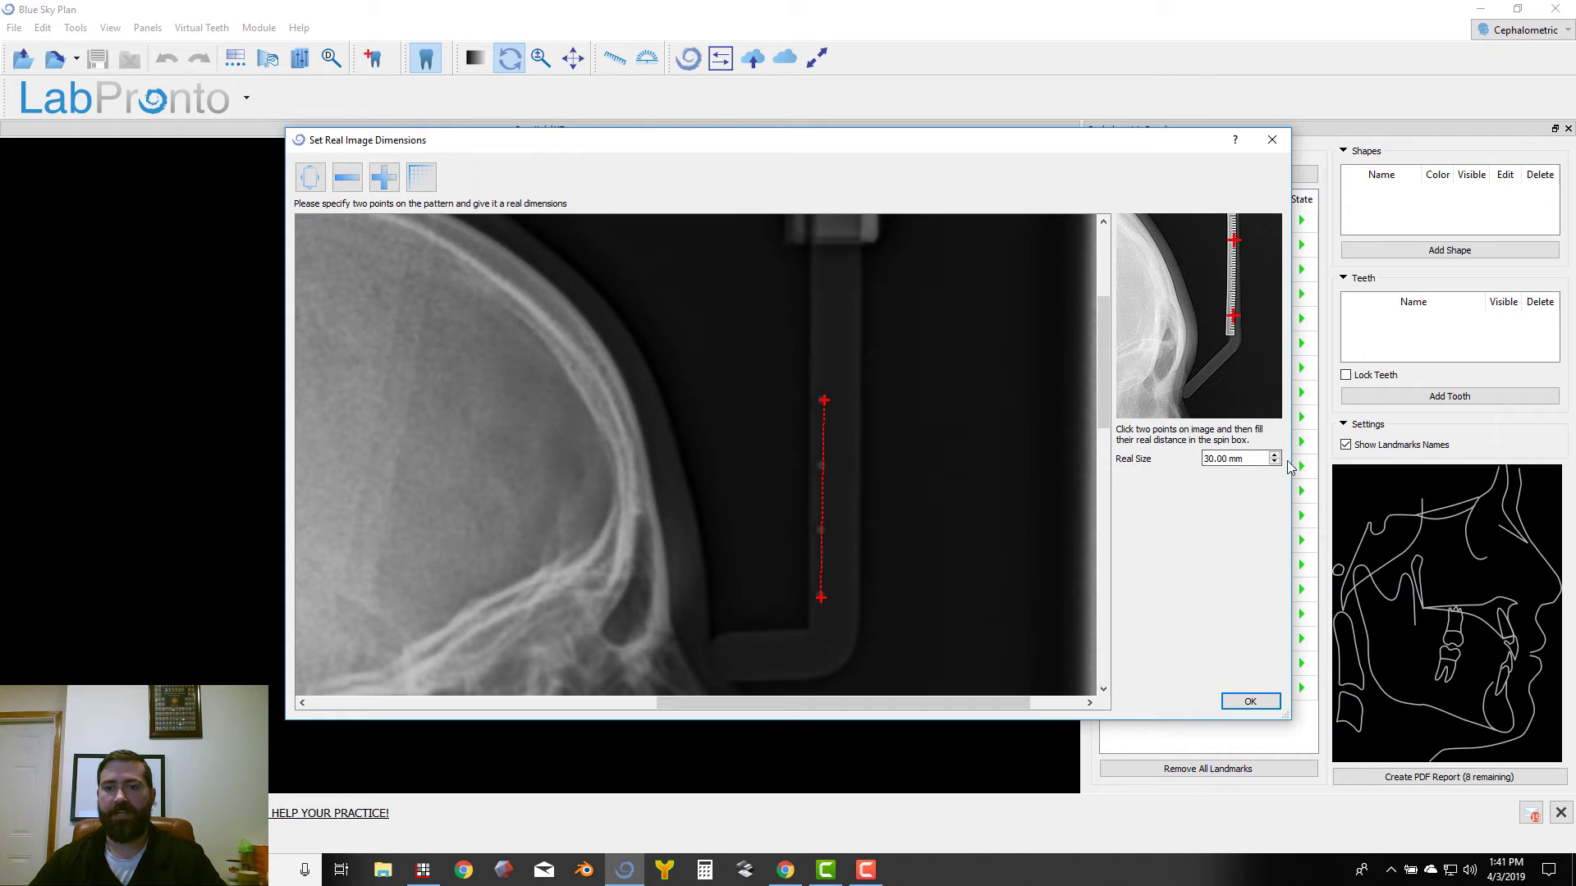
left_click(1251, 702)
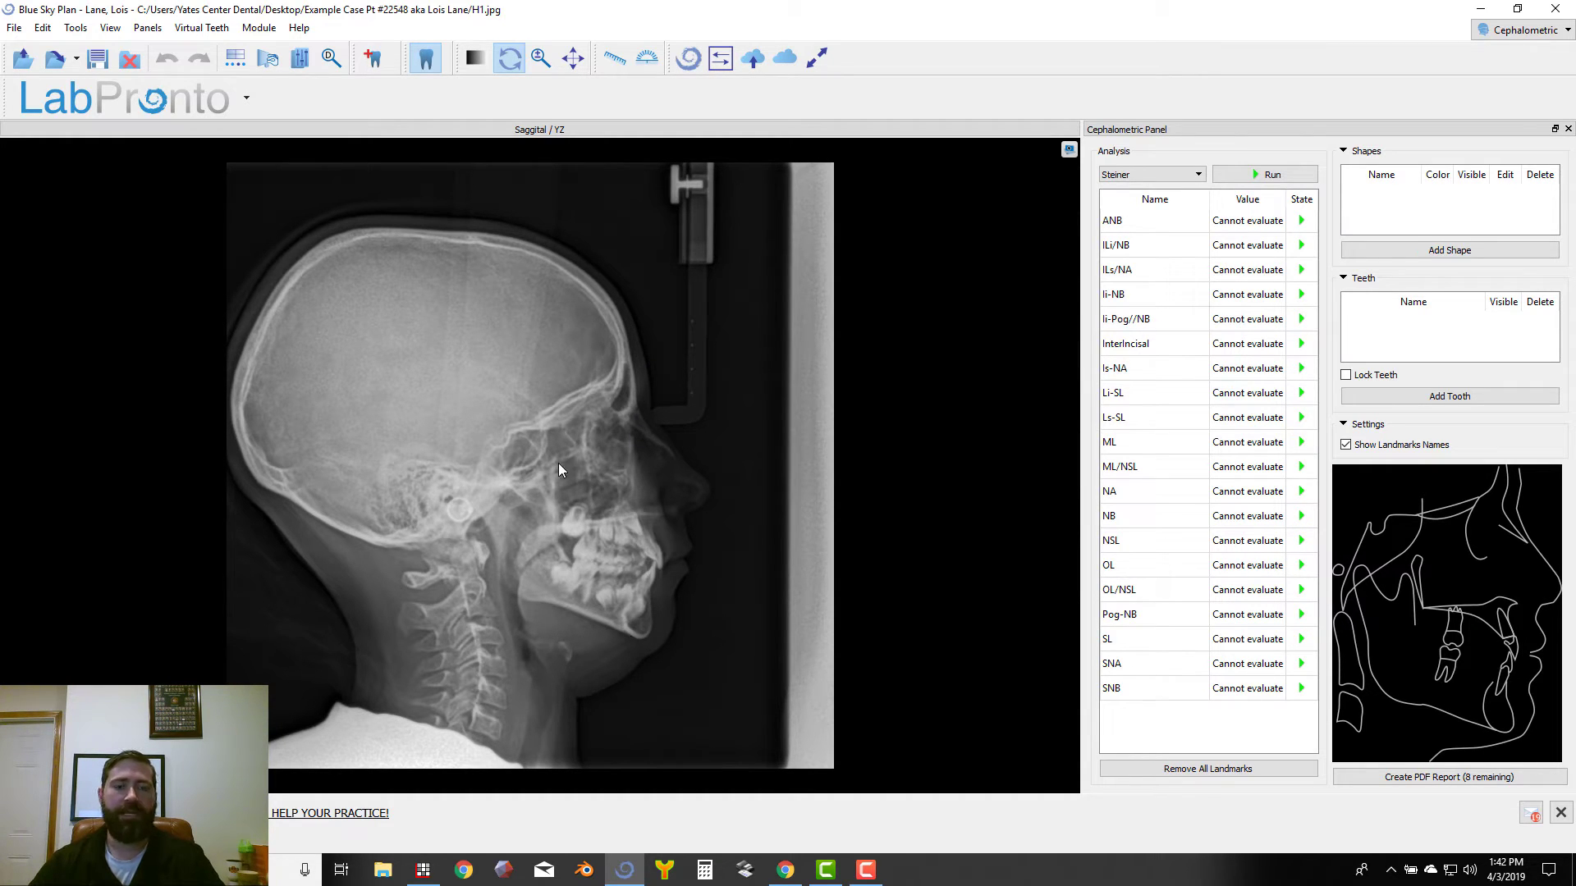
- Examine the lateral skull X-ray up close and as a whole, including the facial bones, teeth and jaws
scroll(558, 463, "up", 5)
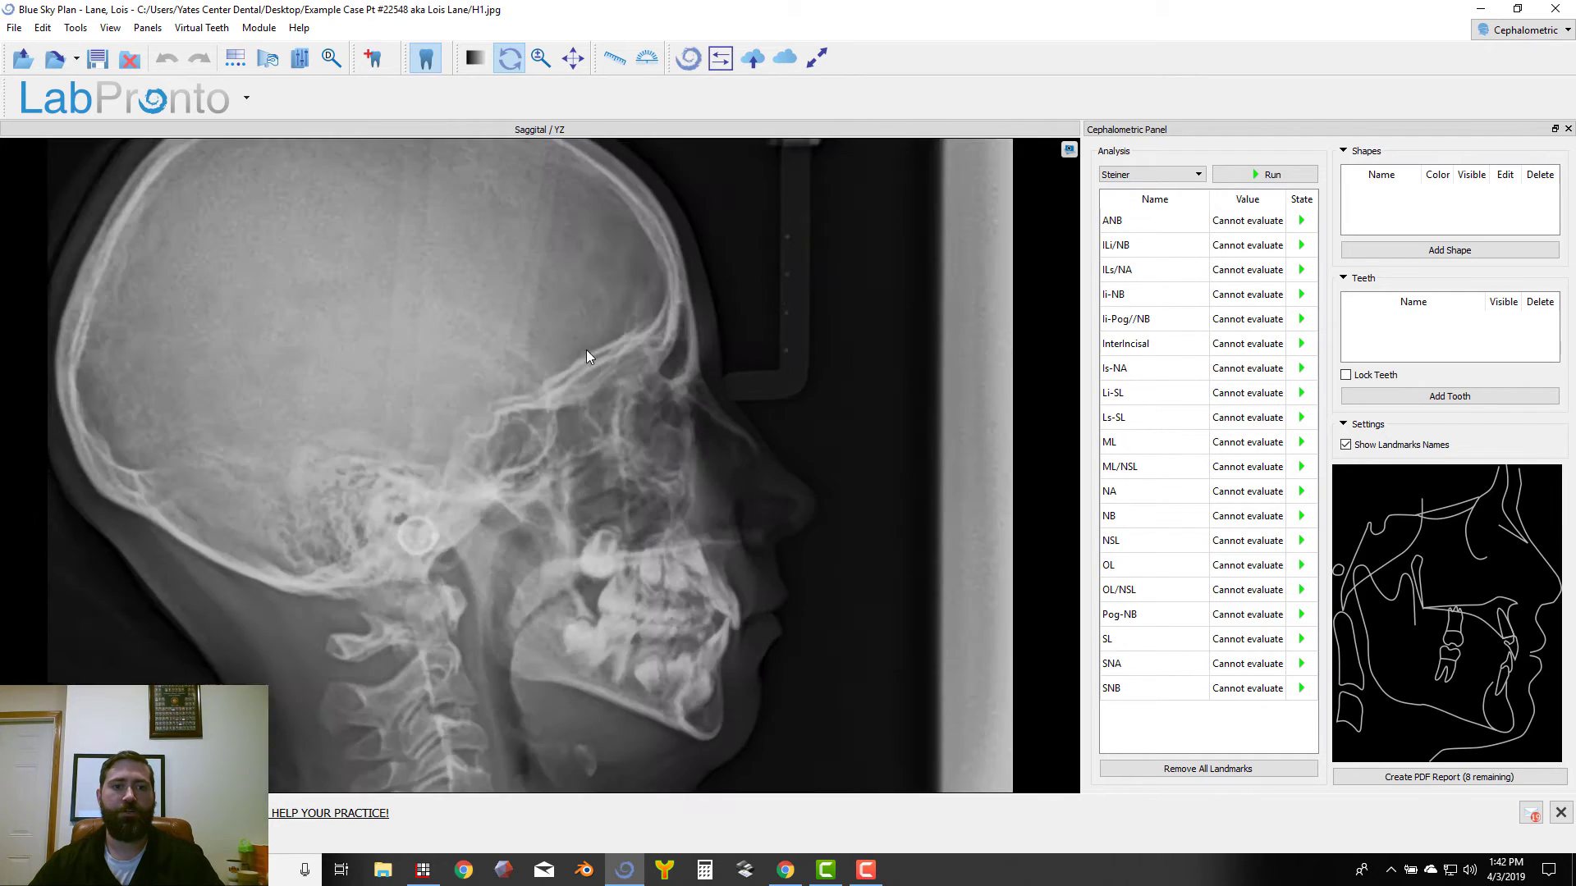
scroll(603, 435, "up", 2)
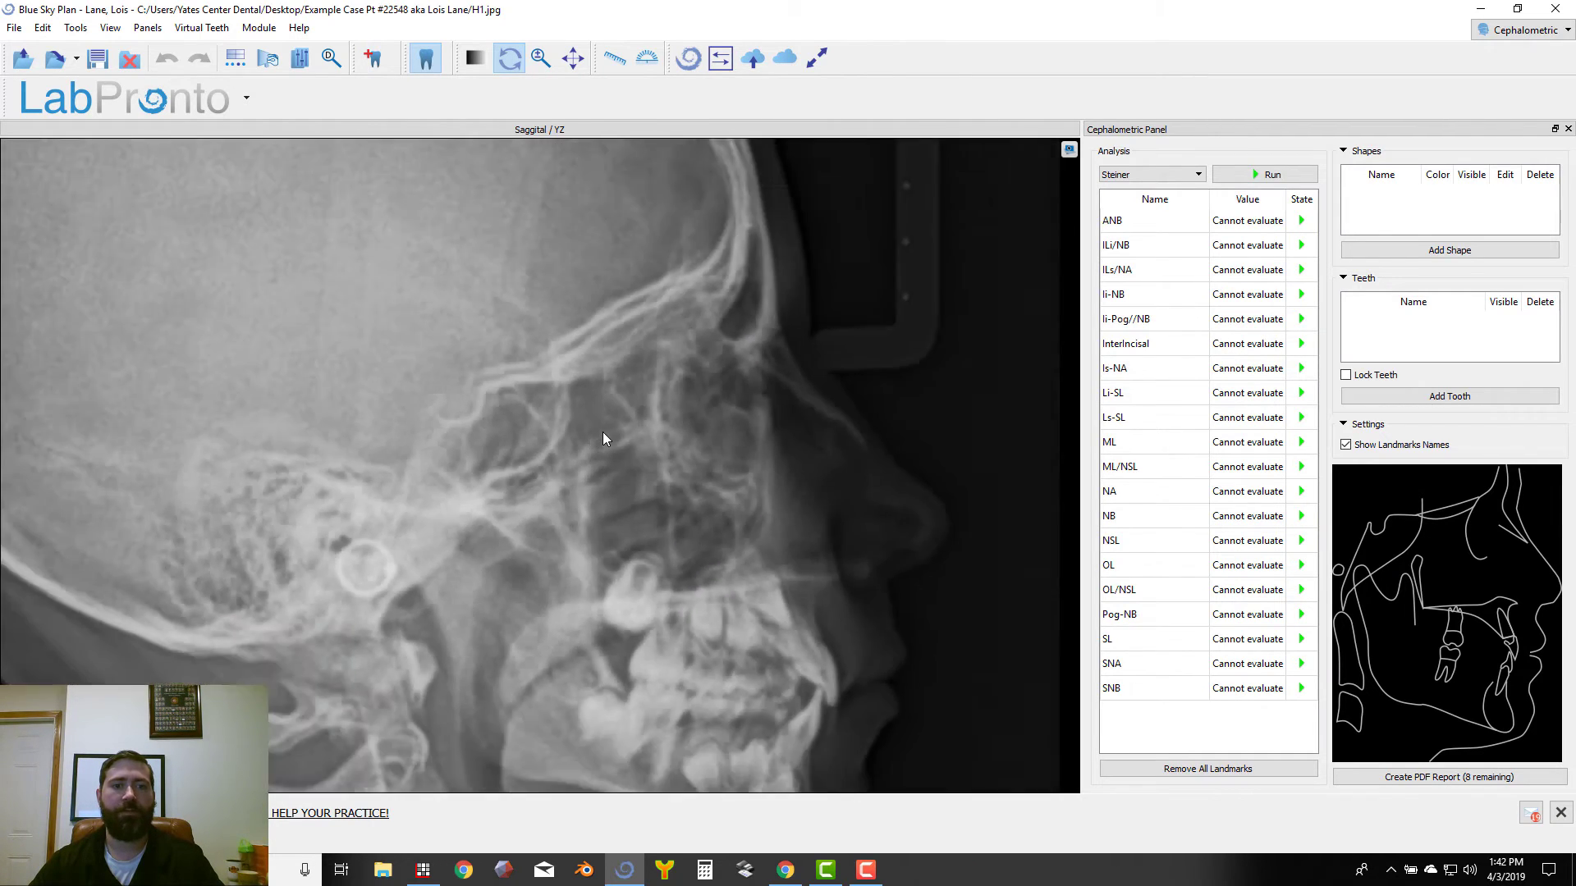
scroll(602, 435, "down", 6)
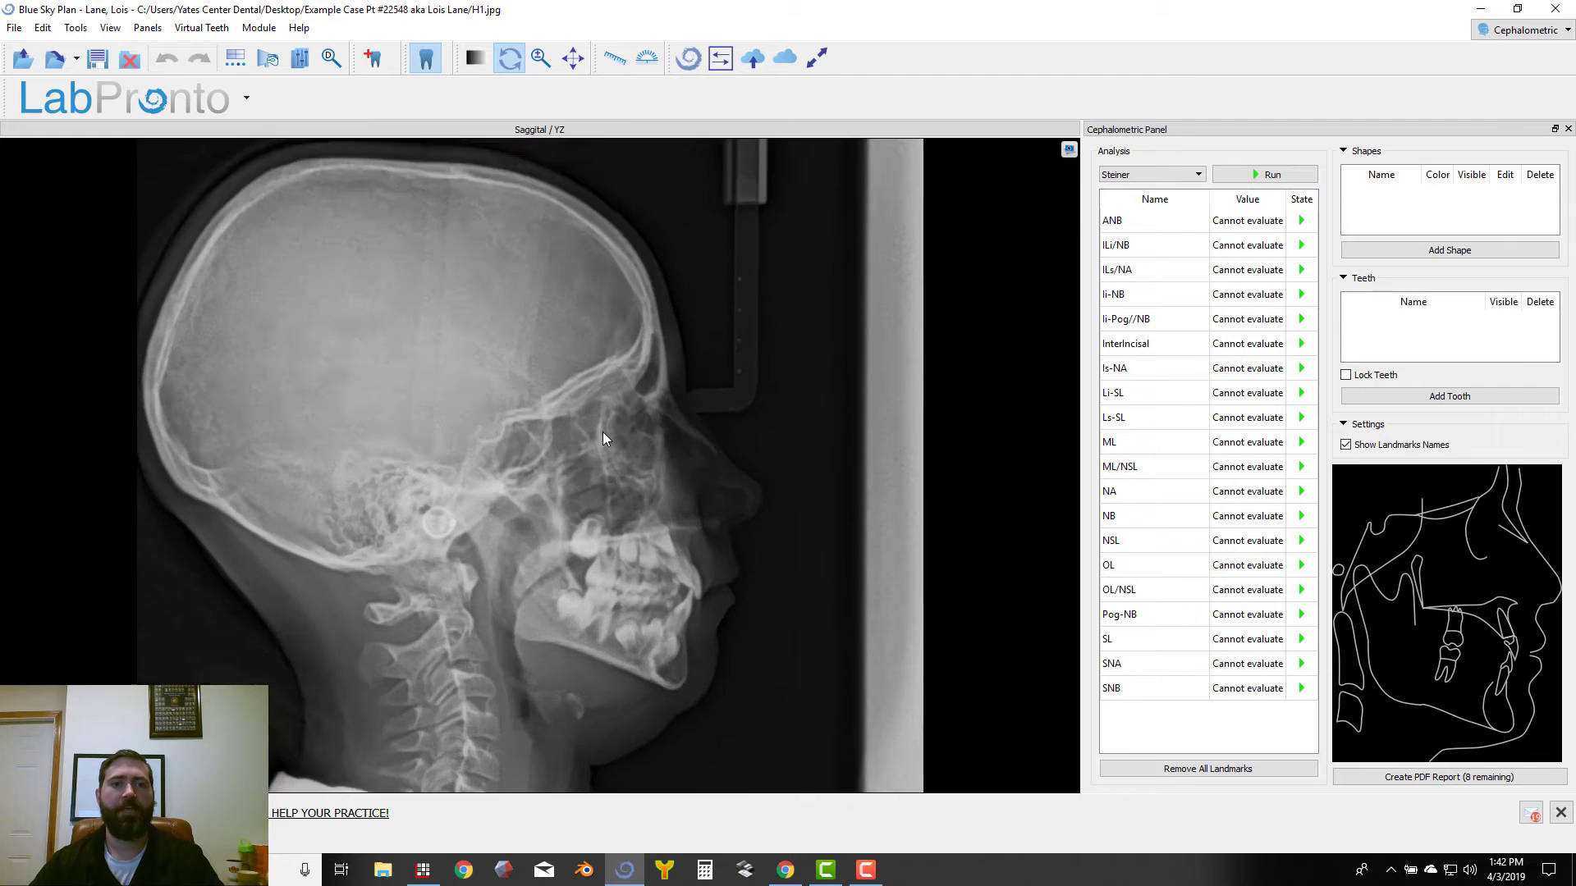
scroll(603, 432, "up", 1)
mouse_move(675, 392)
middle_mouse_down()
mouse_move(676, 362)
mouse_move(588, 368)
mouse_move(661, 399)
middle_mouse_up()
scroll(661, 399, "up", 5)
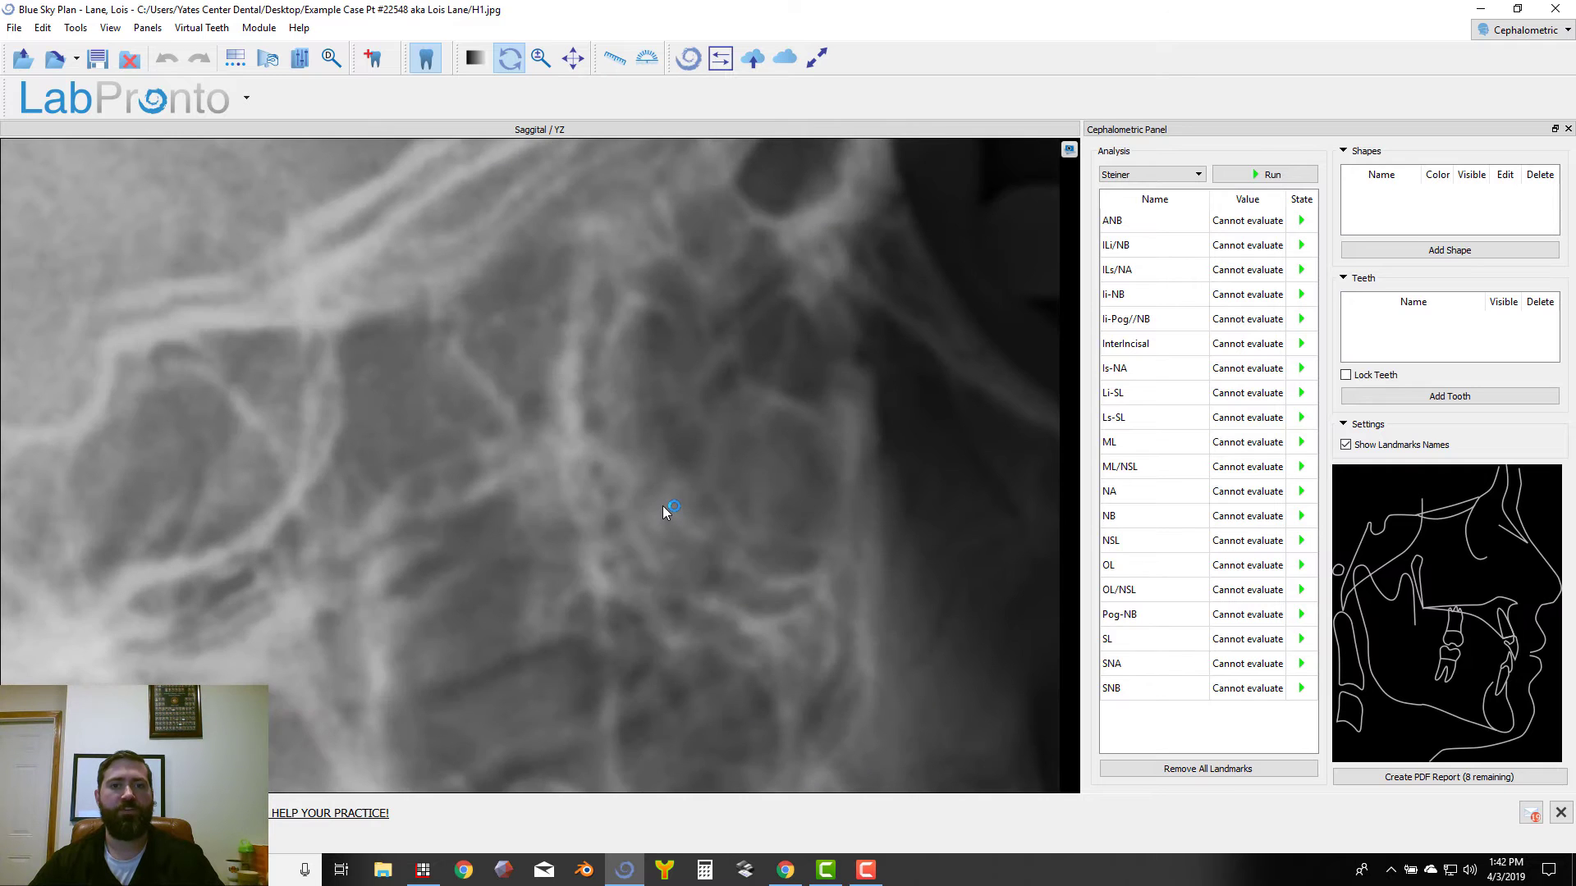
middle_click_drag(662, 505, 486, 678)
middle_click_drag(654, 665, 654, 339)
scroll(654, 339, "down", 8)
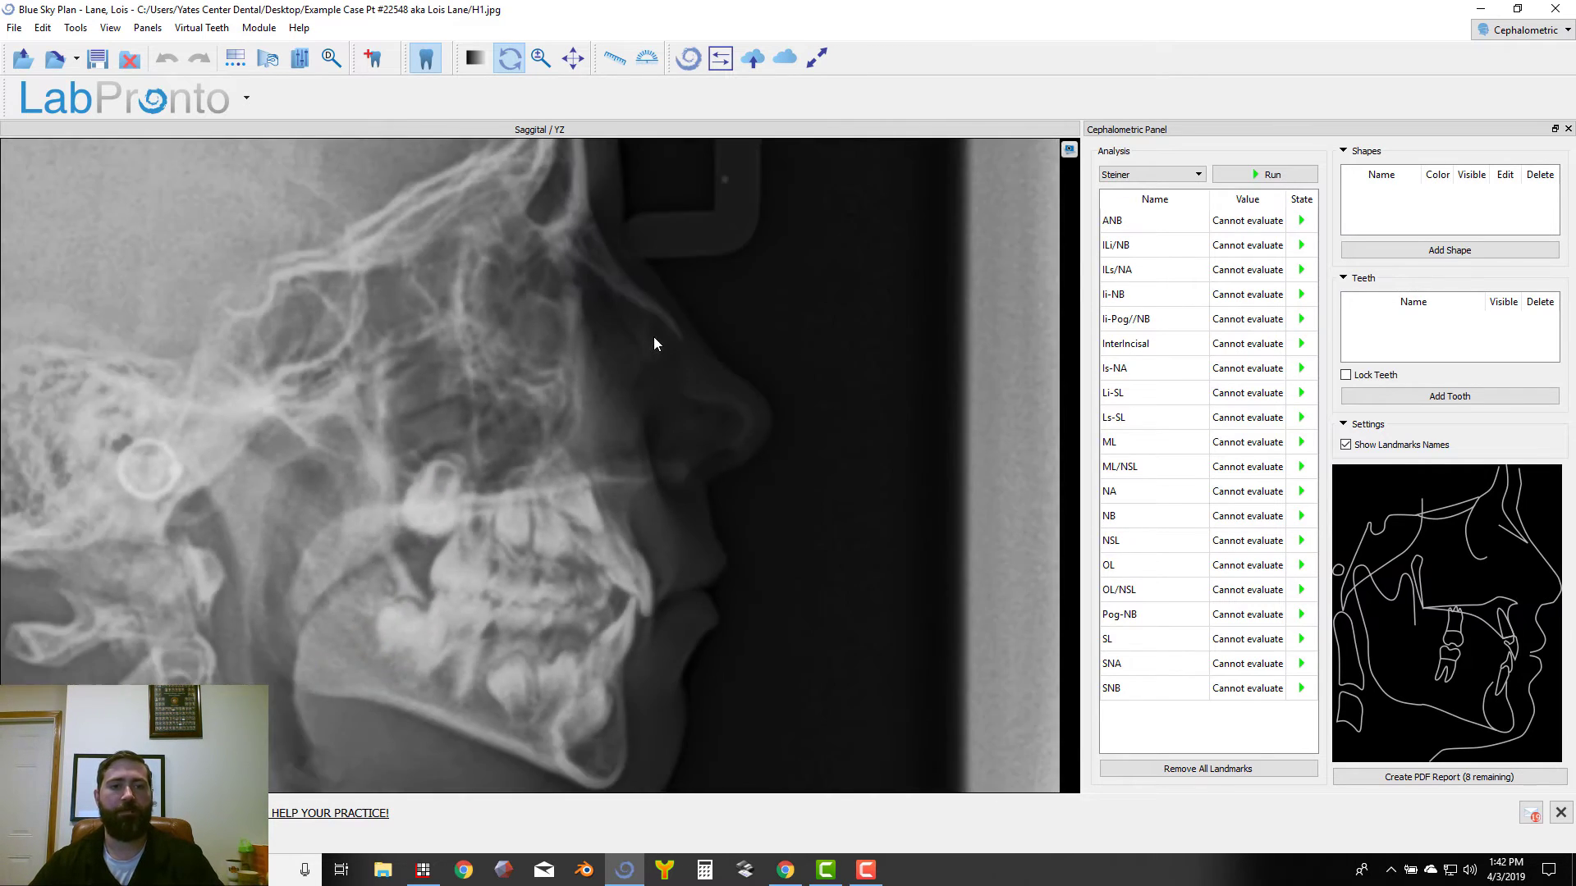
scroll(525, 362, "up", 3)
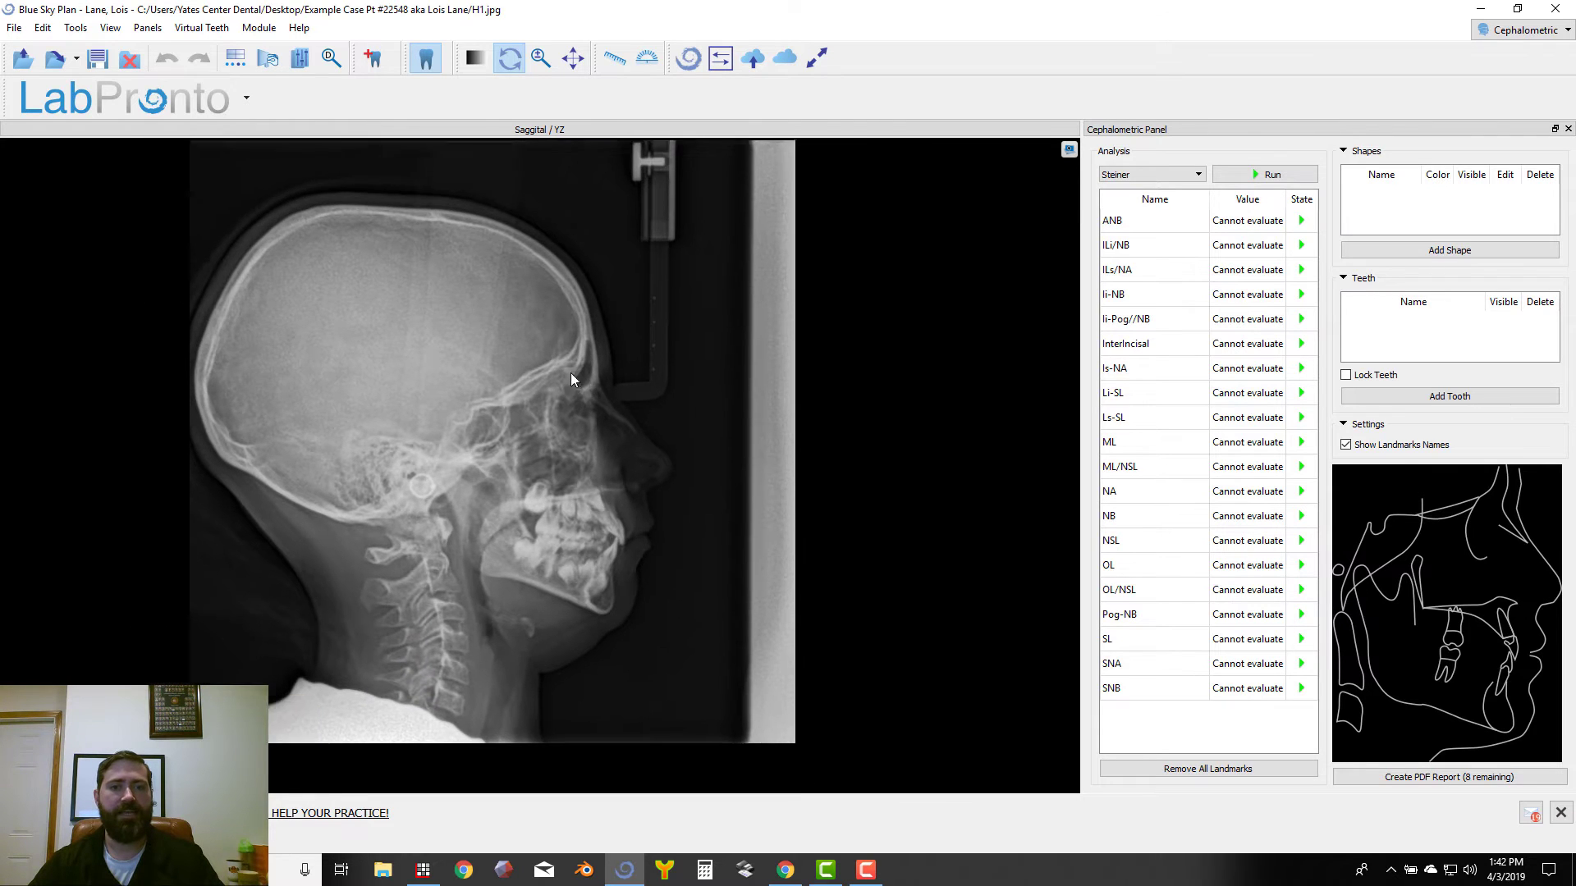
scroll(662, 358, "up", 2)
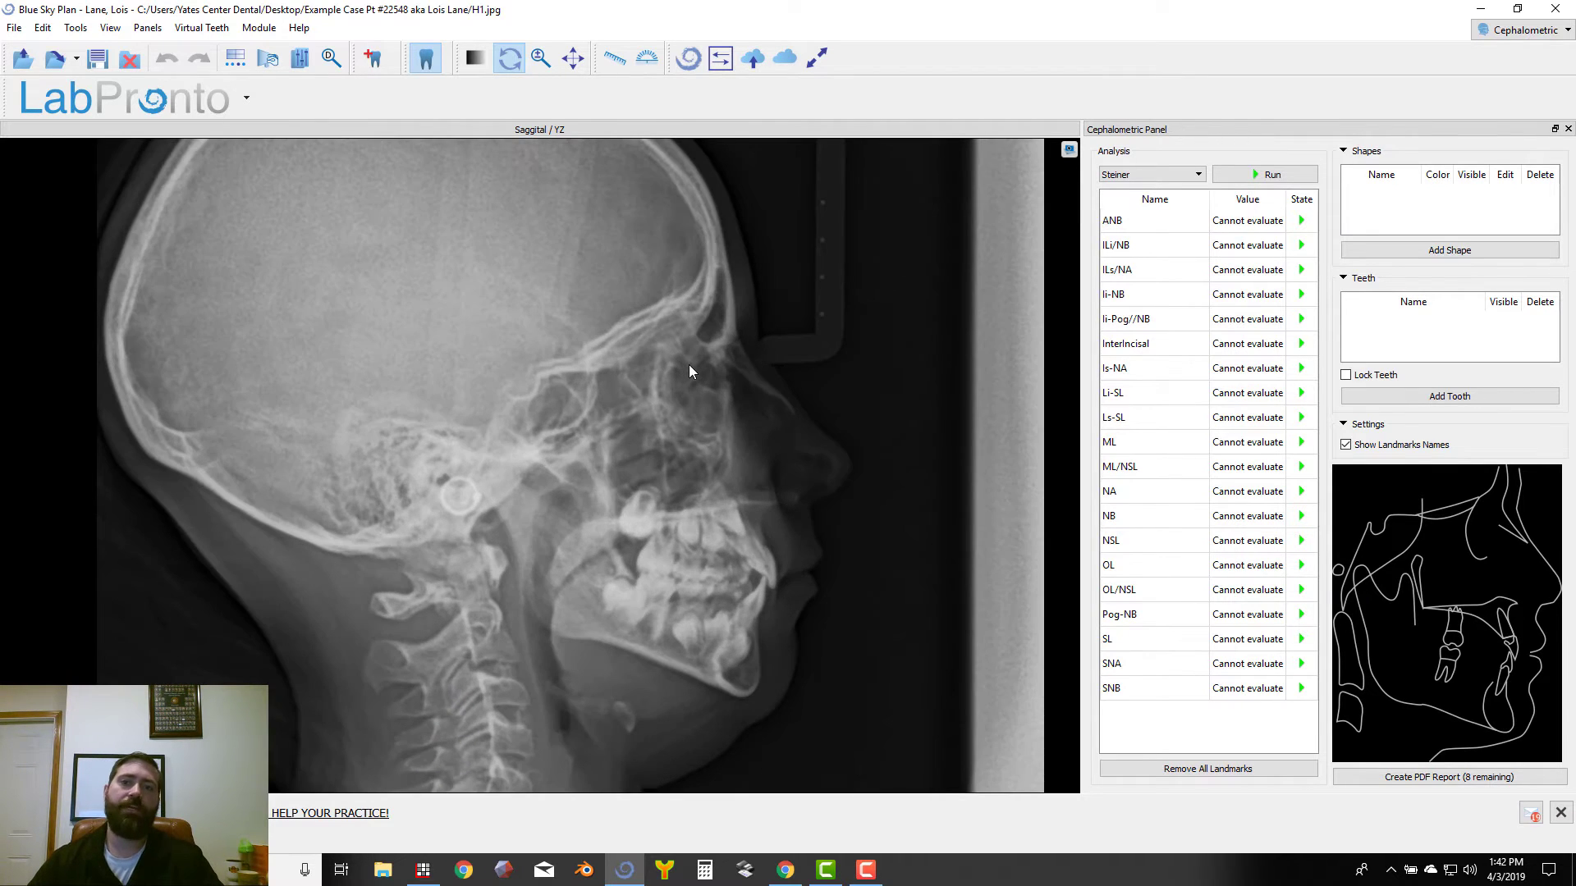
scroll(691, 362, "down", 1)
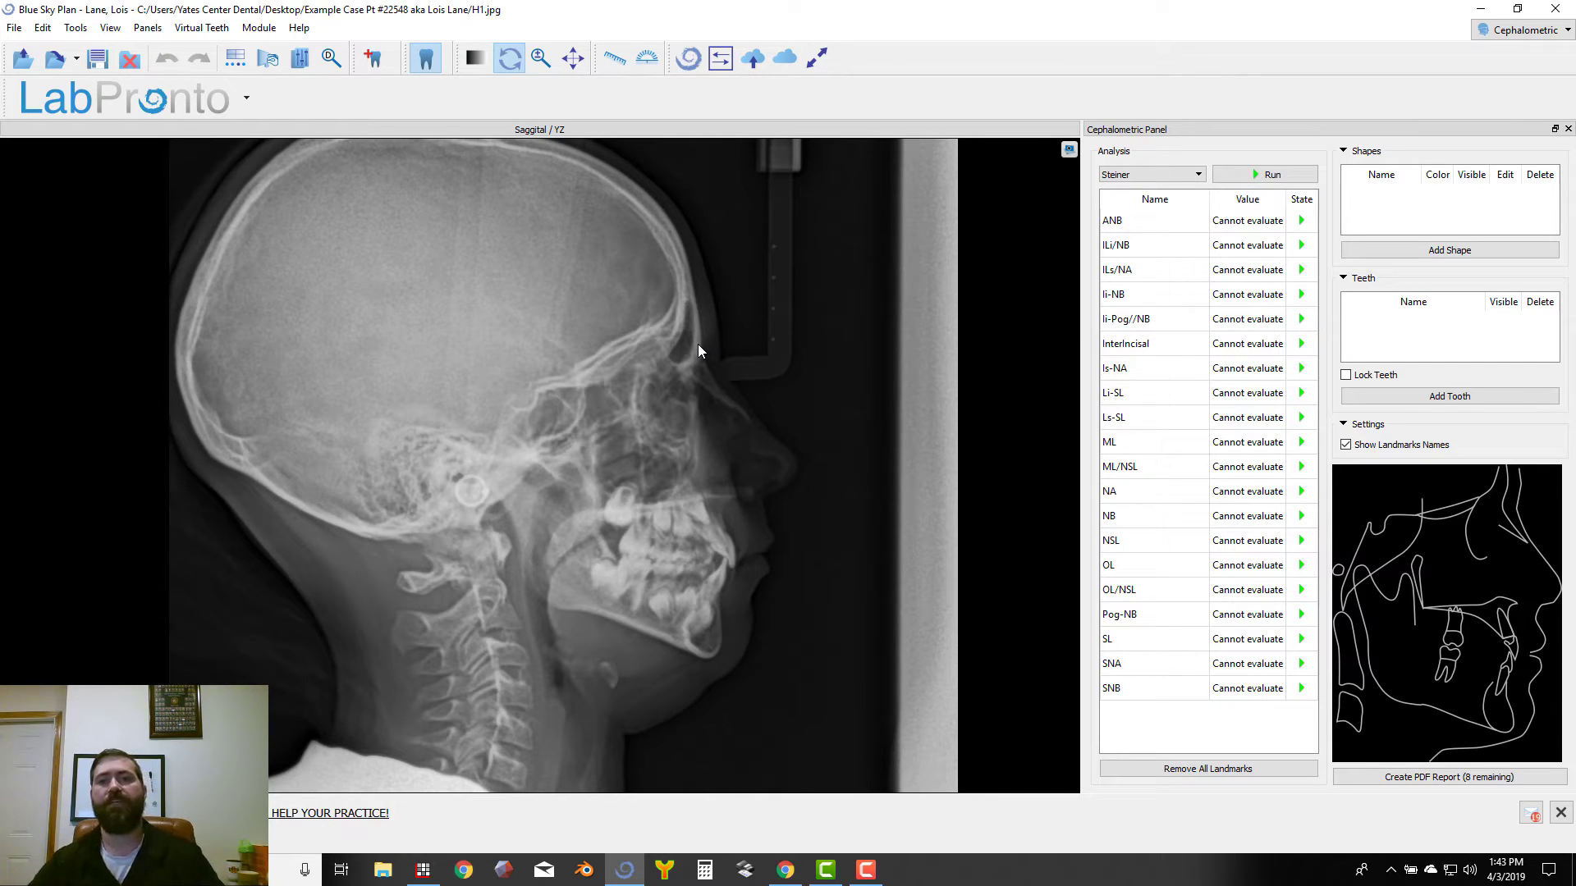
- Set the cephalometric analysis type to Modified Steiner
left_click(1151, 176)
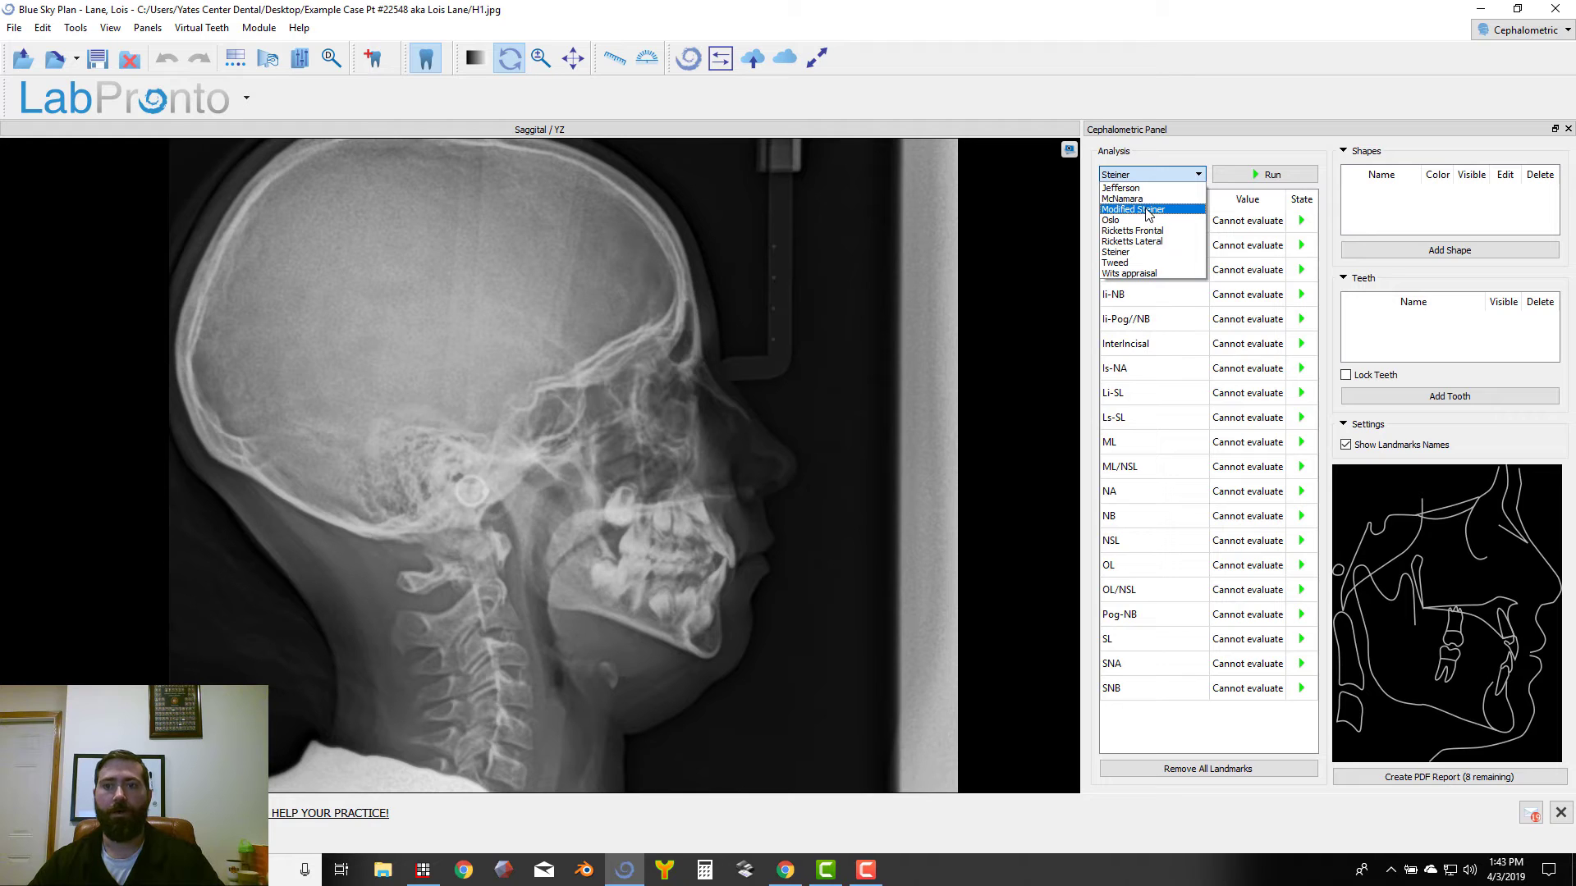
left_click(1148, 212)
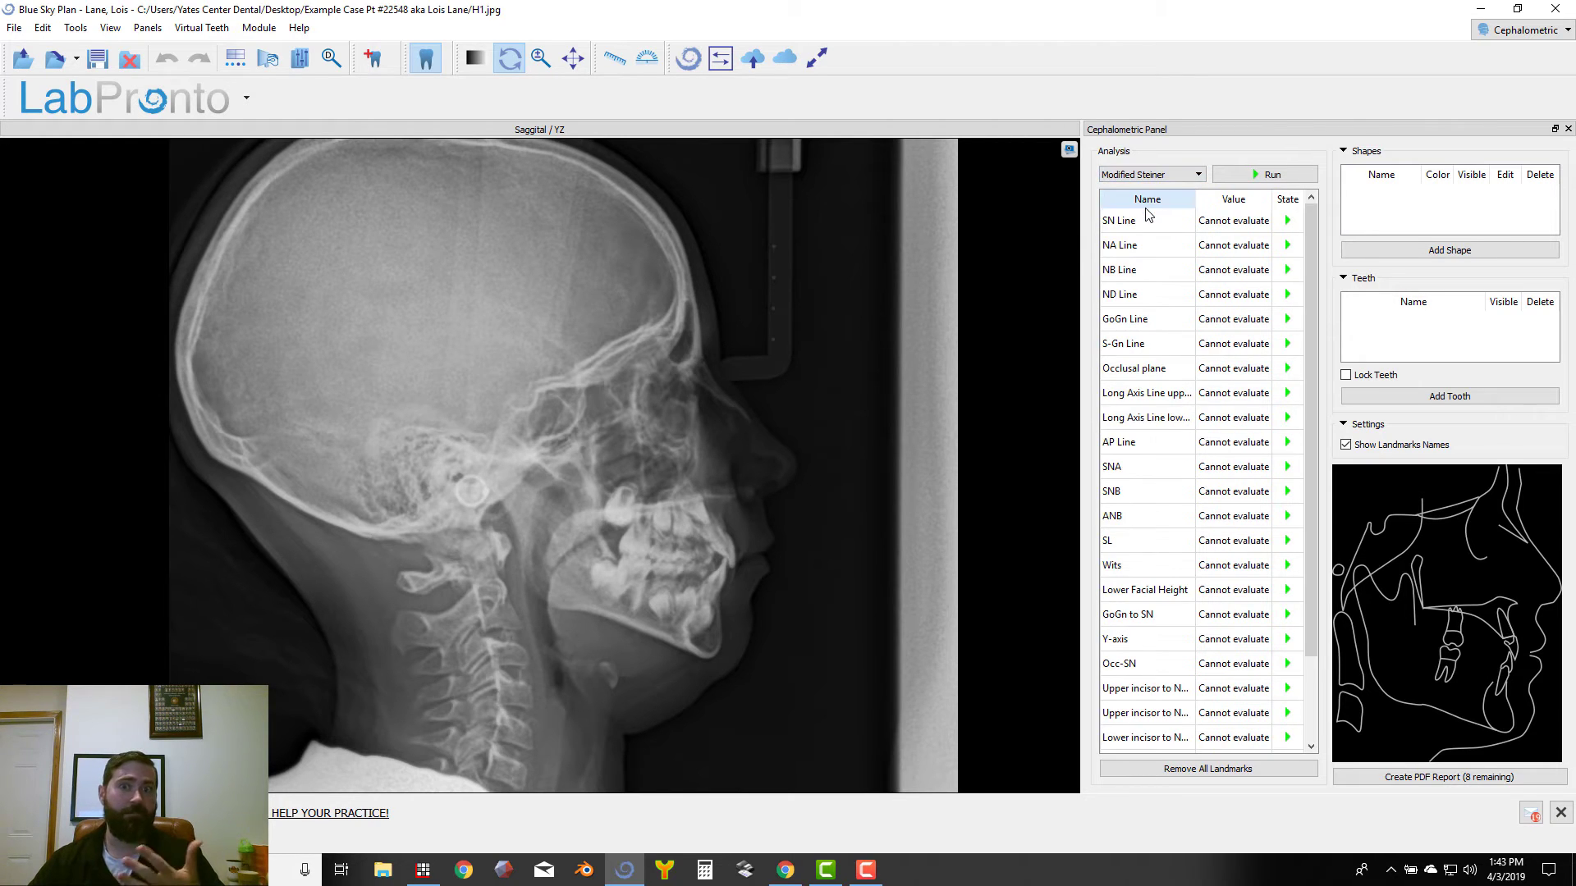
- Run the Modified Steiner analysis and mark landmarks N at the nasal root, S at the sella and A on the front of the upper jaw
scroll(1187, 379, "down", 1)
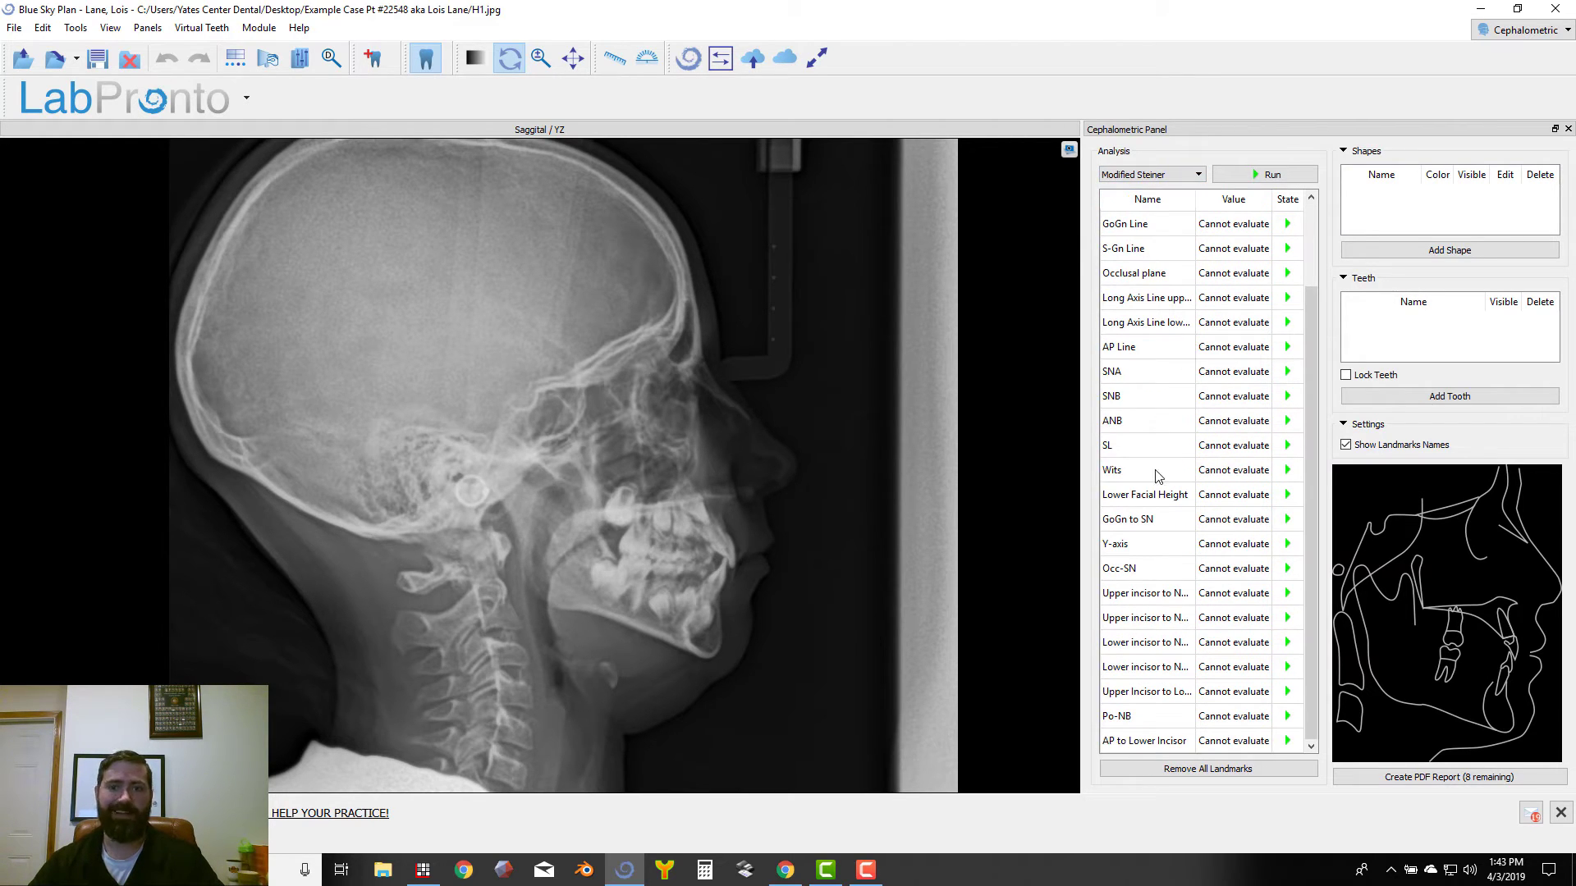
scroll(1160, 475, "up", 2)
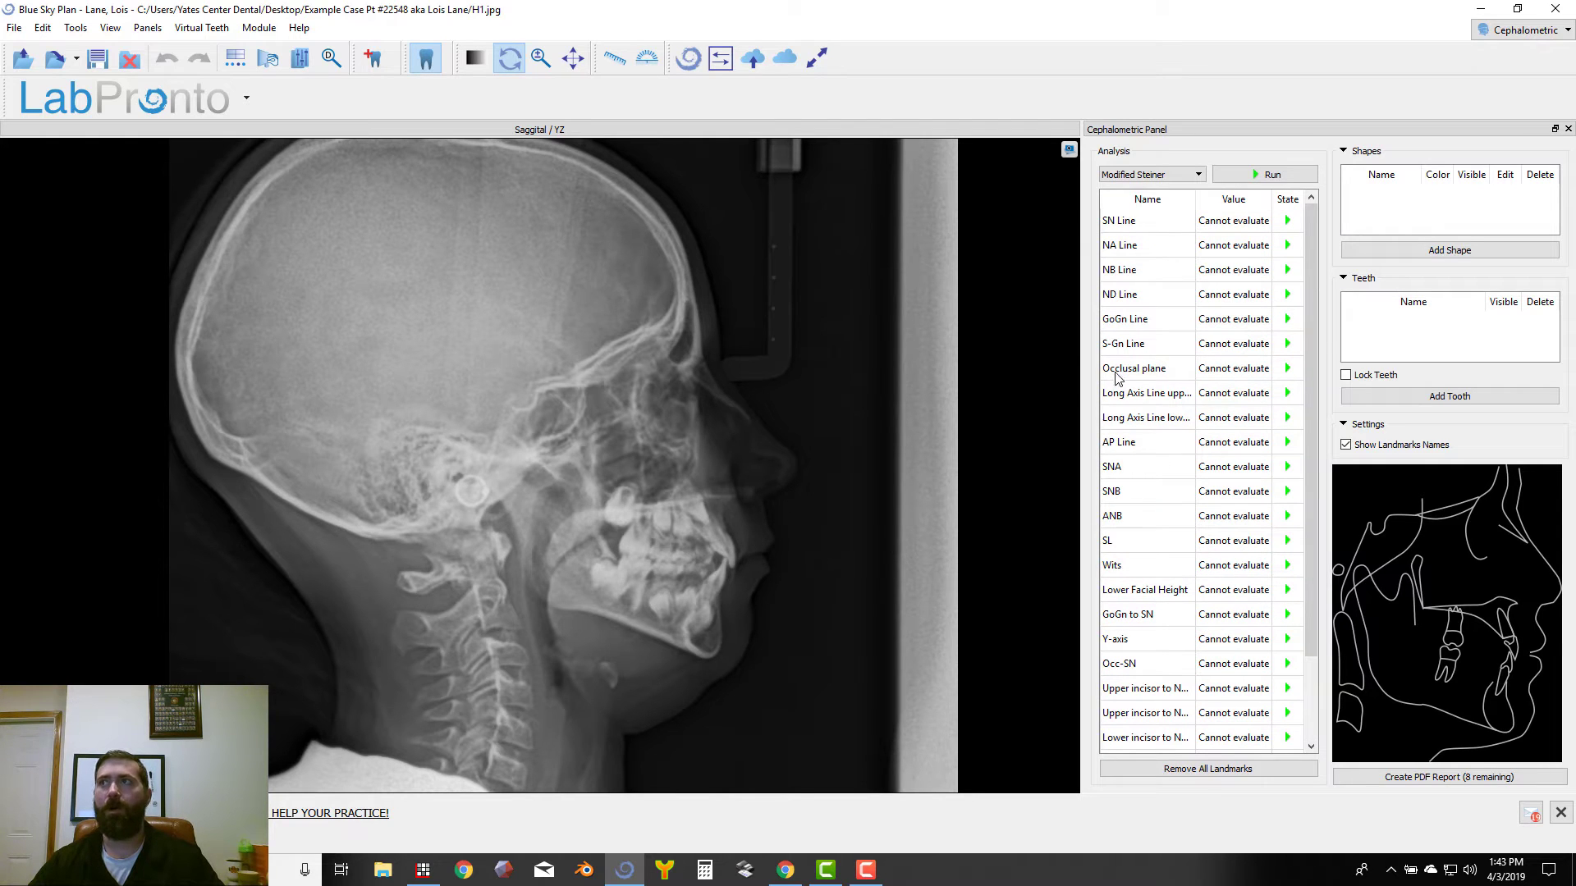
mouse_move(1117, 374)
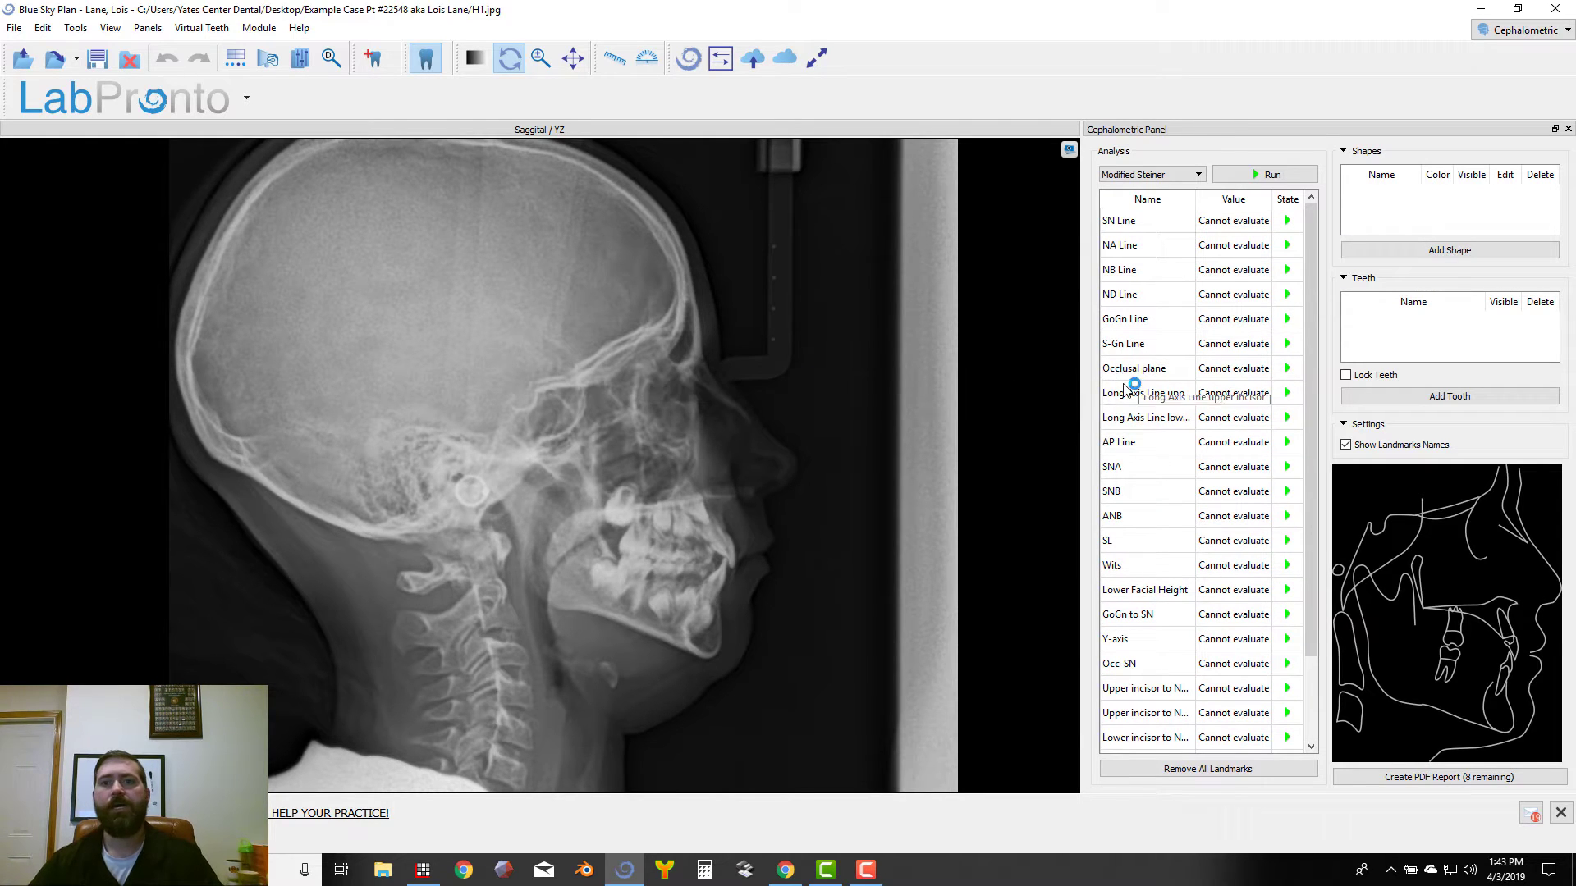
left_click(1264, 175)
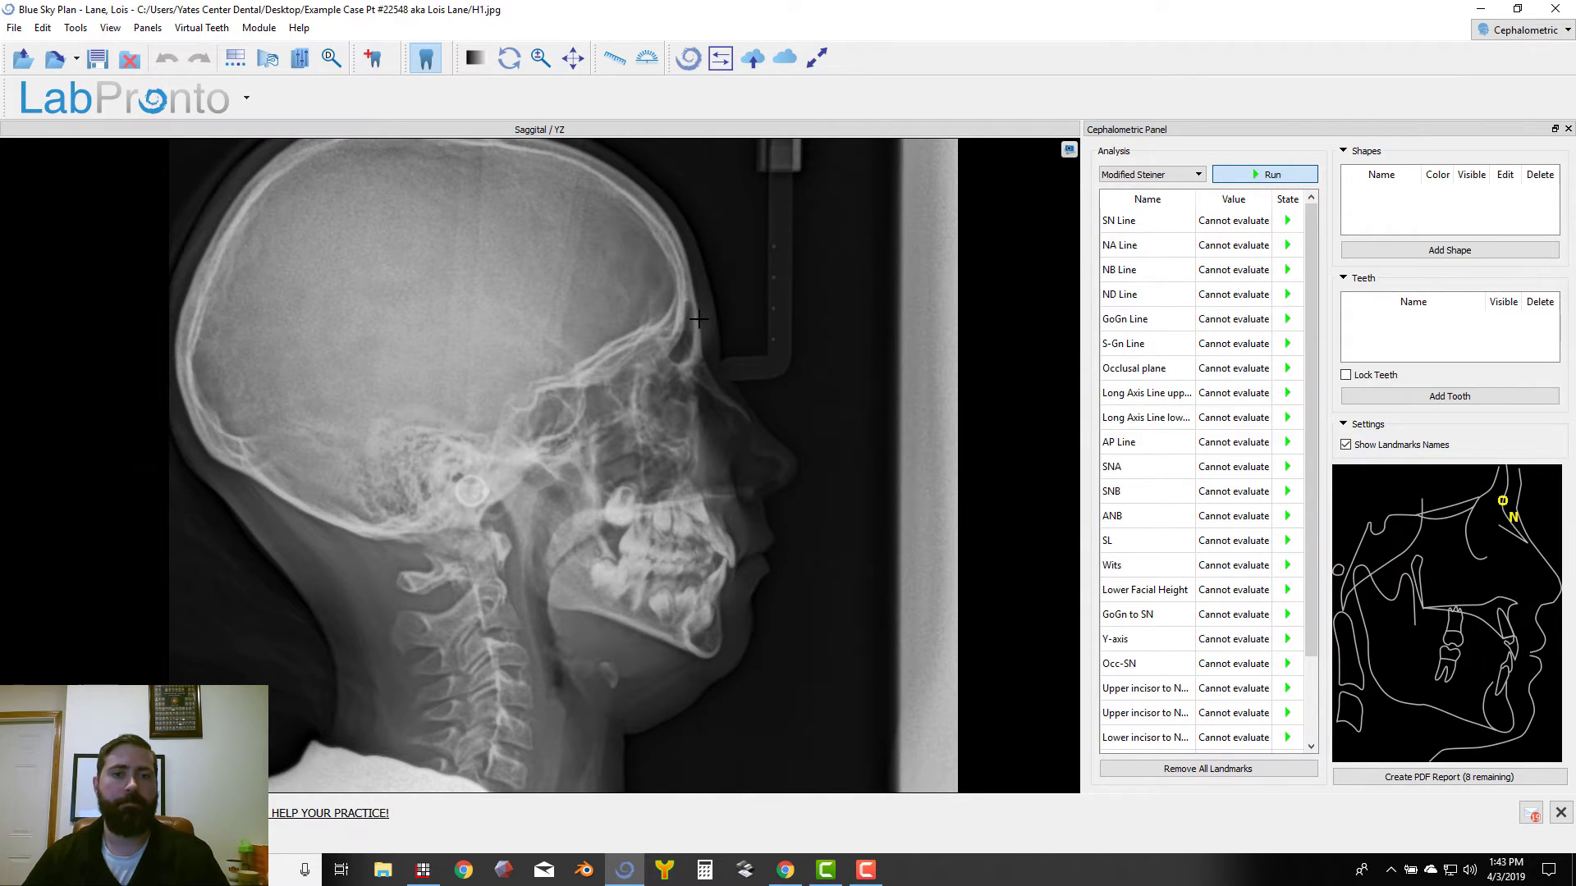
scroll(702, 328, "up", 1)
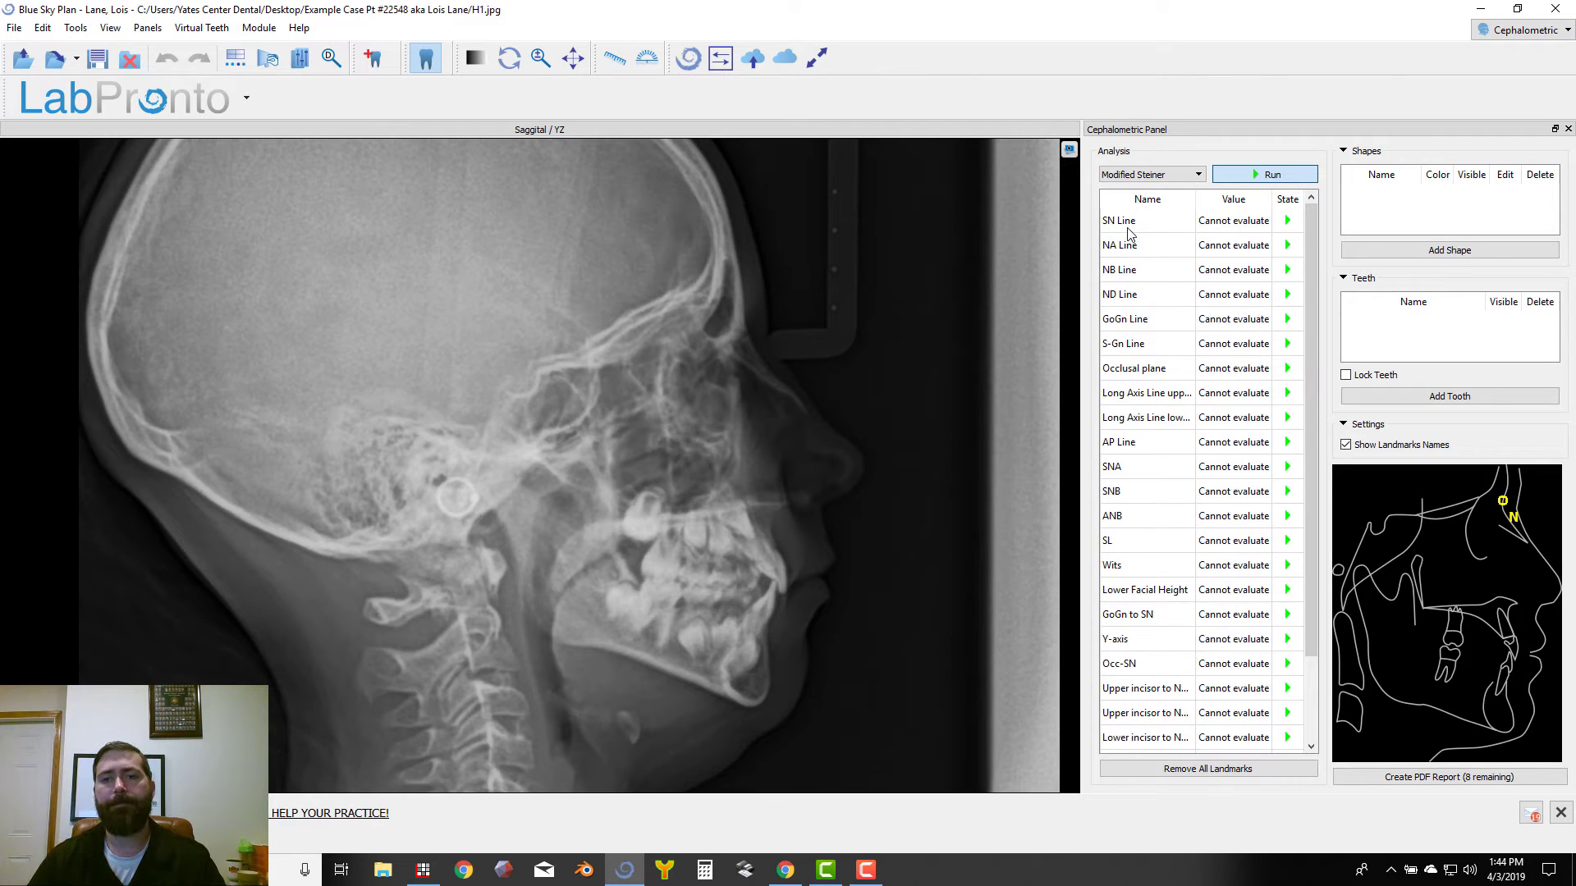
mouse_move(1129, 224)
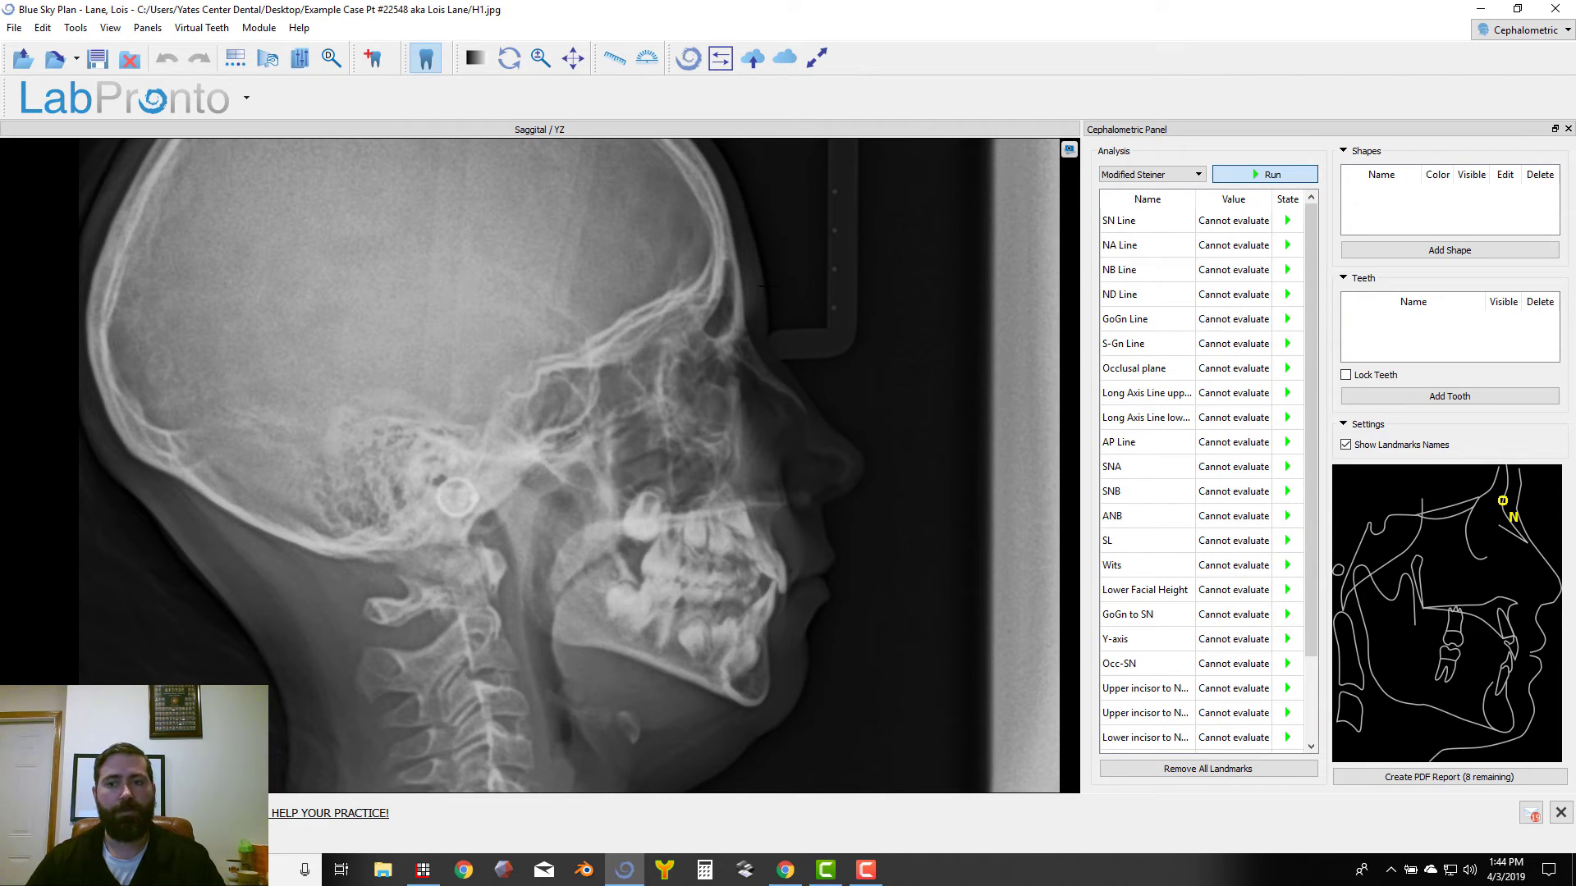
left_click(740, 325)
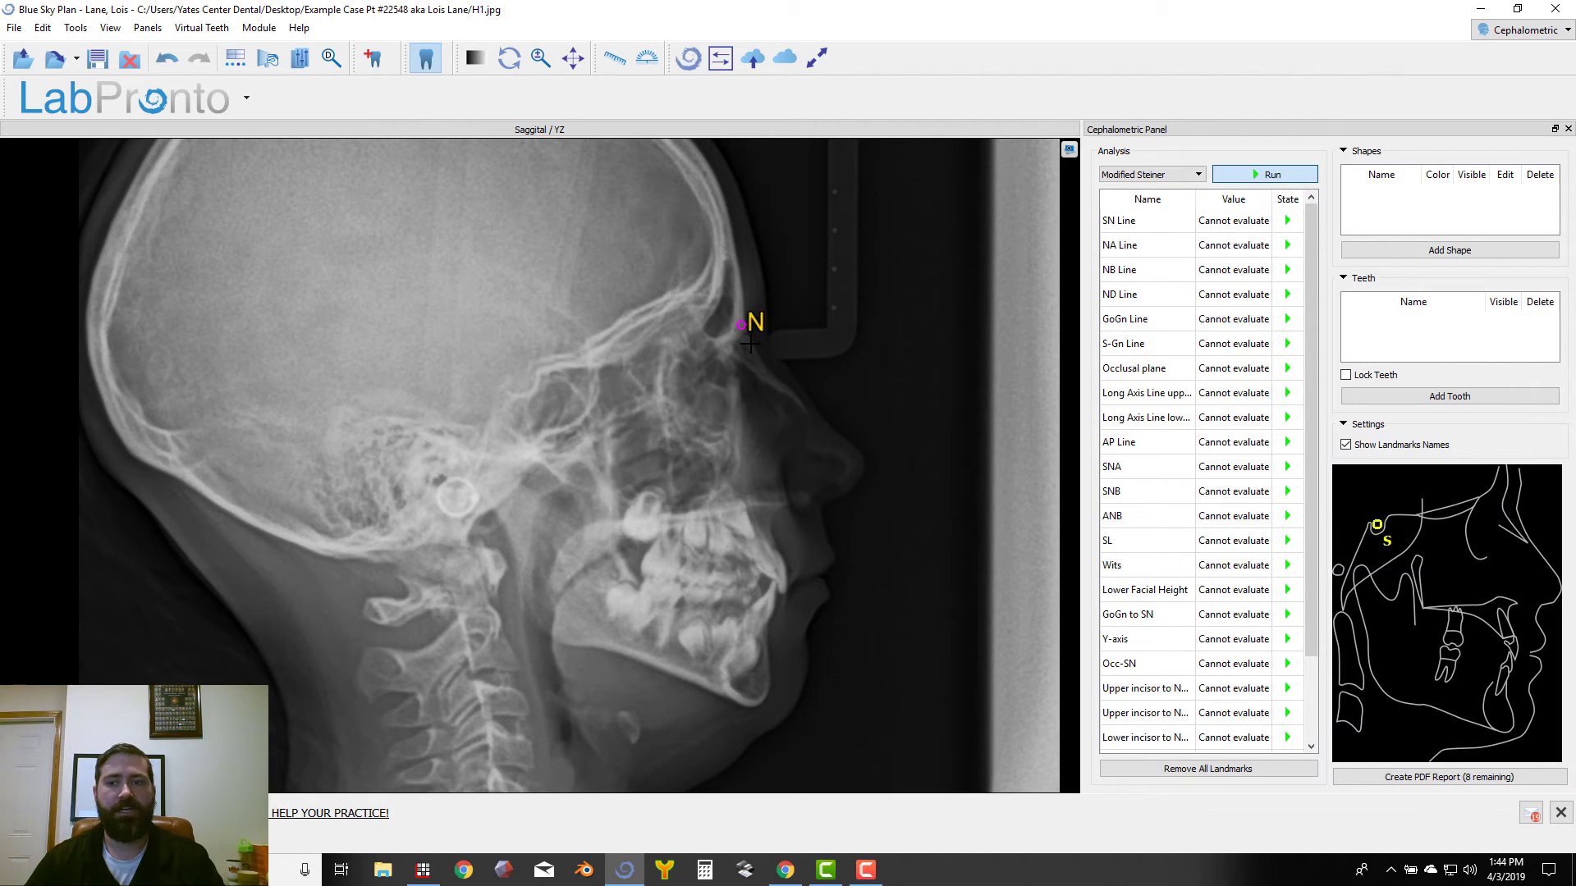
left_click(521, 381)
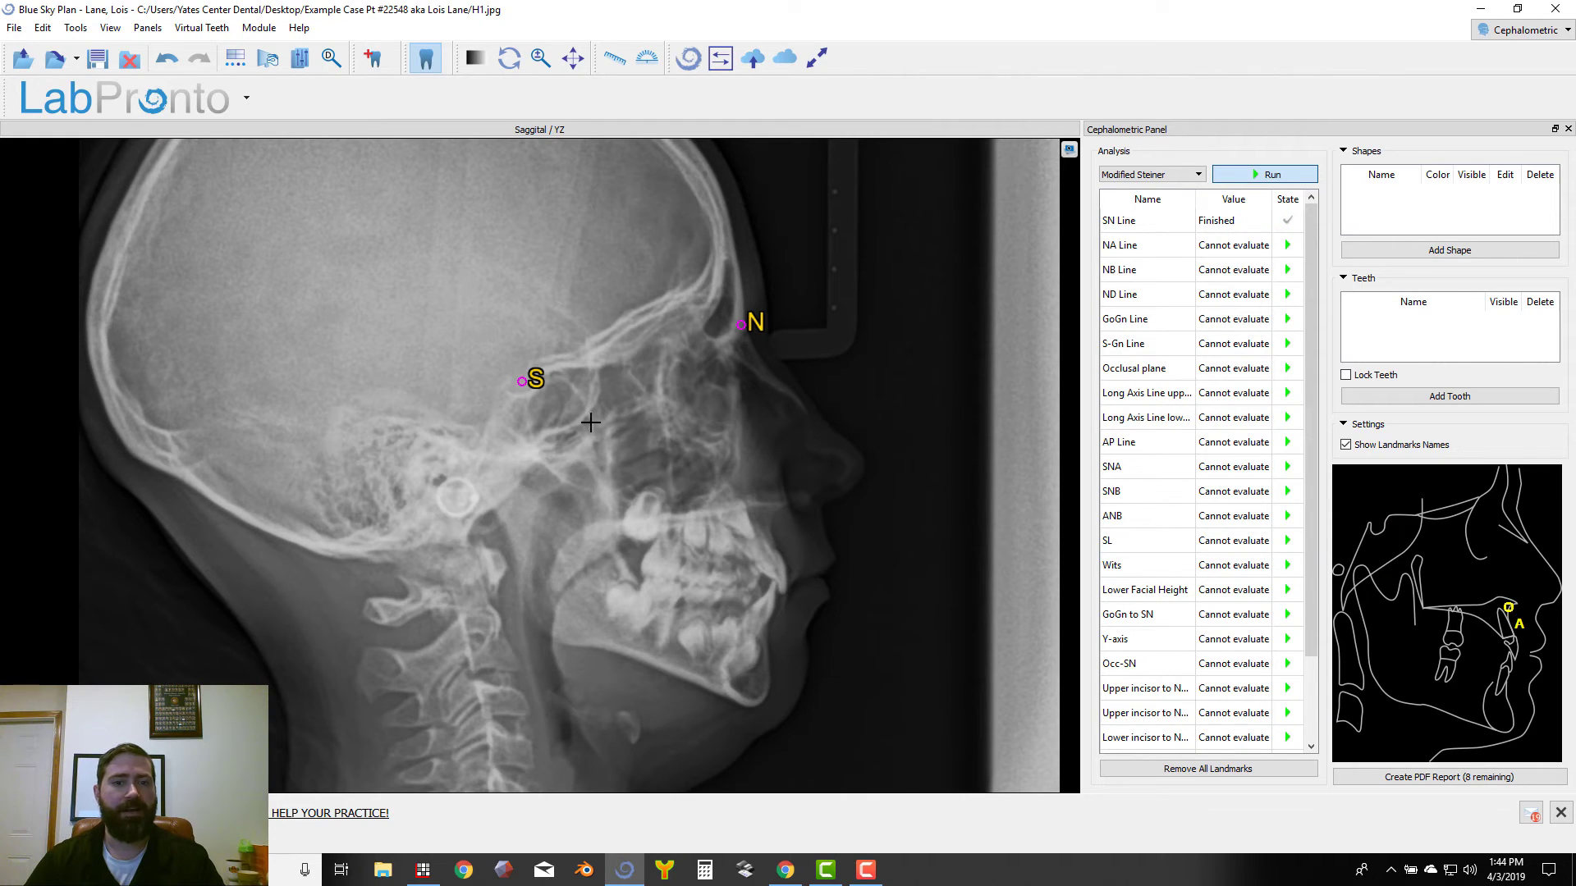
left_click(770, 526)
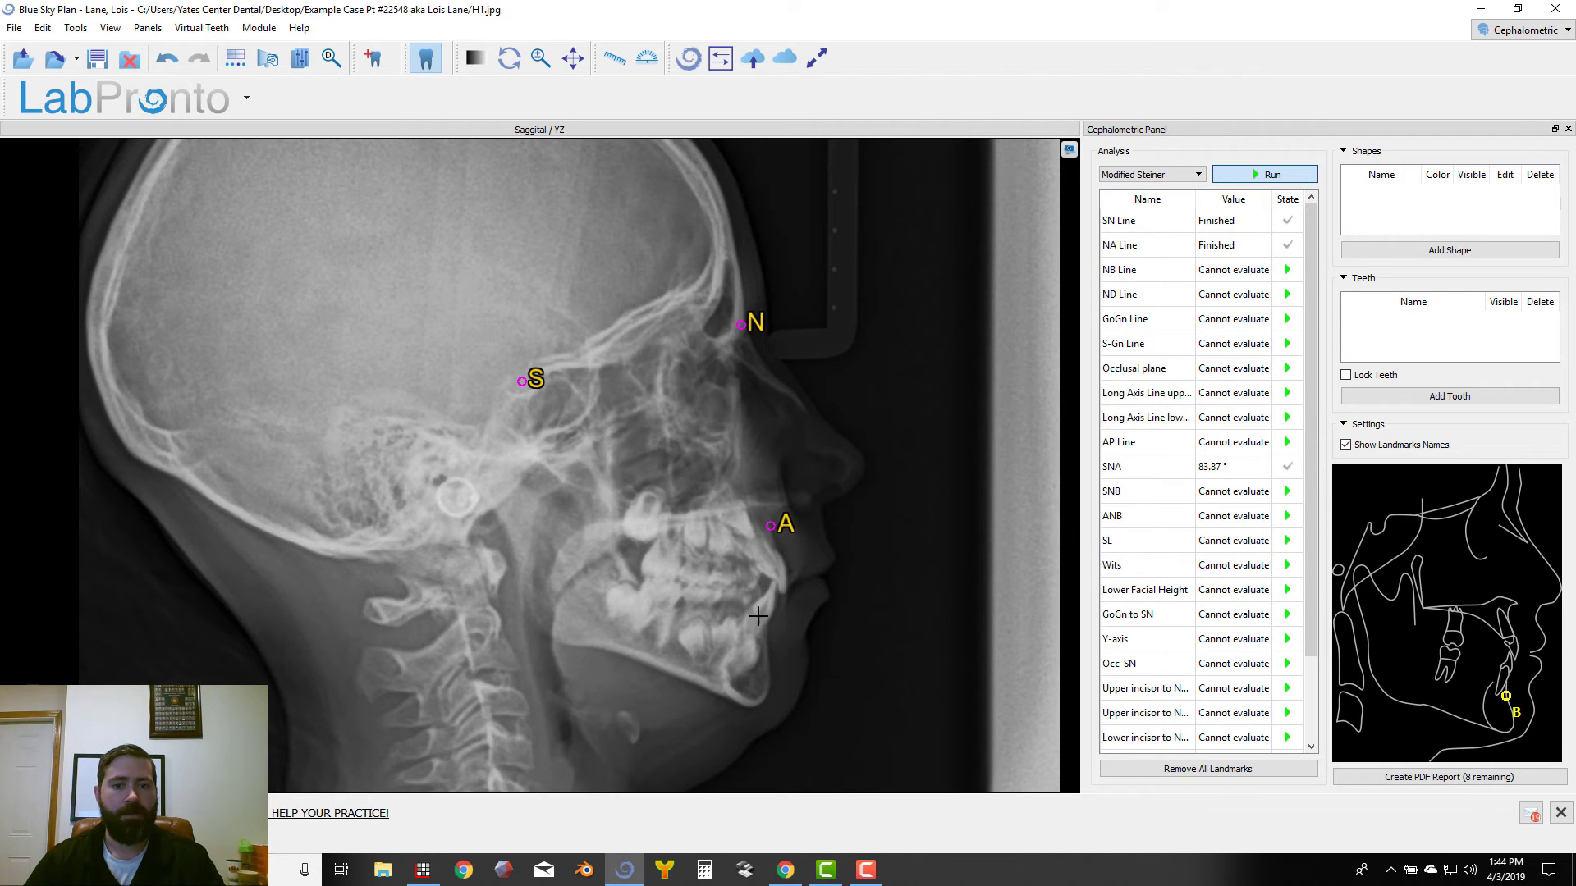
- Mark the lower jaw landmarks B, D and Gn at the chin, and Go at the jaw angle
scroll(765, 651, "up", 1)
scroll(764, 651, "up", 1)
middle_click_drag(830, 634, 757, 393)
left_click(827, 503)
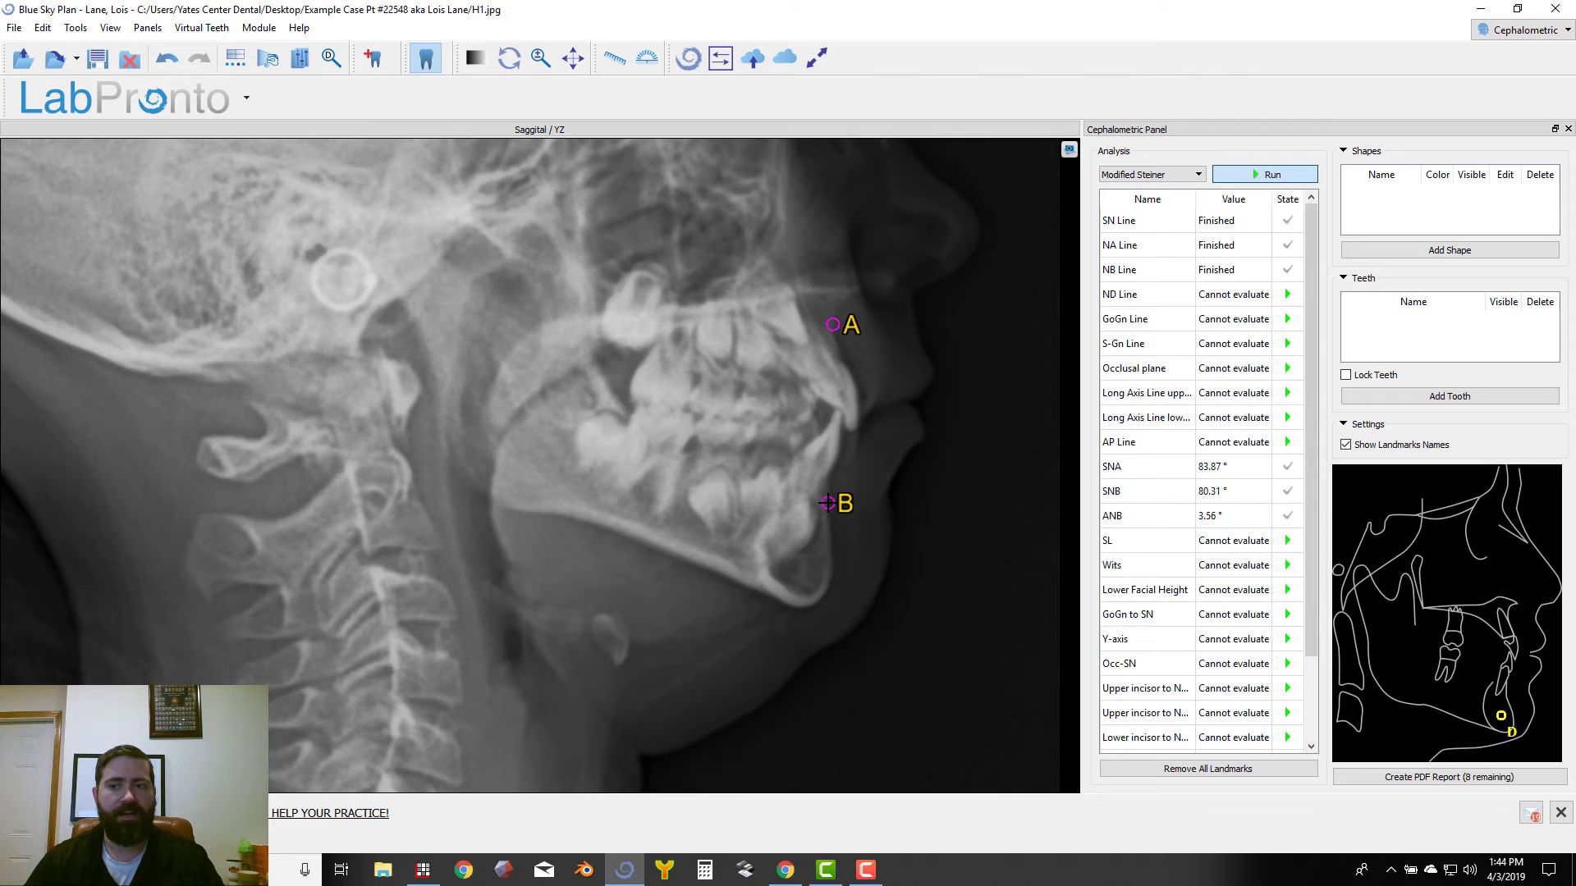
left_click(803, 574)
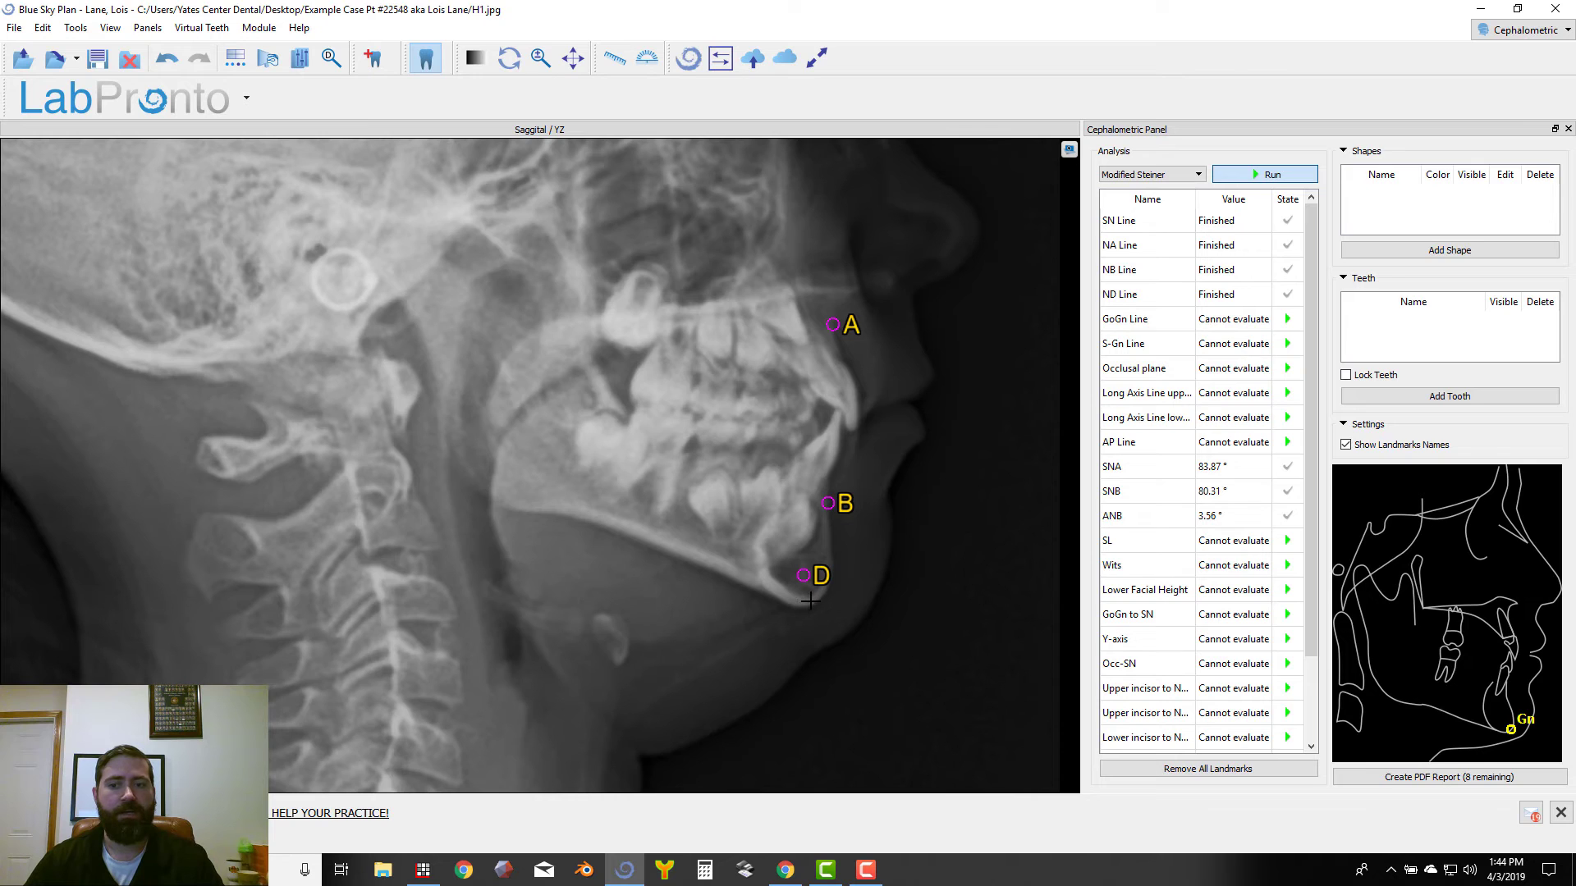
left_click(810, 601)
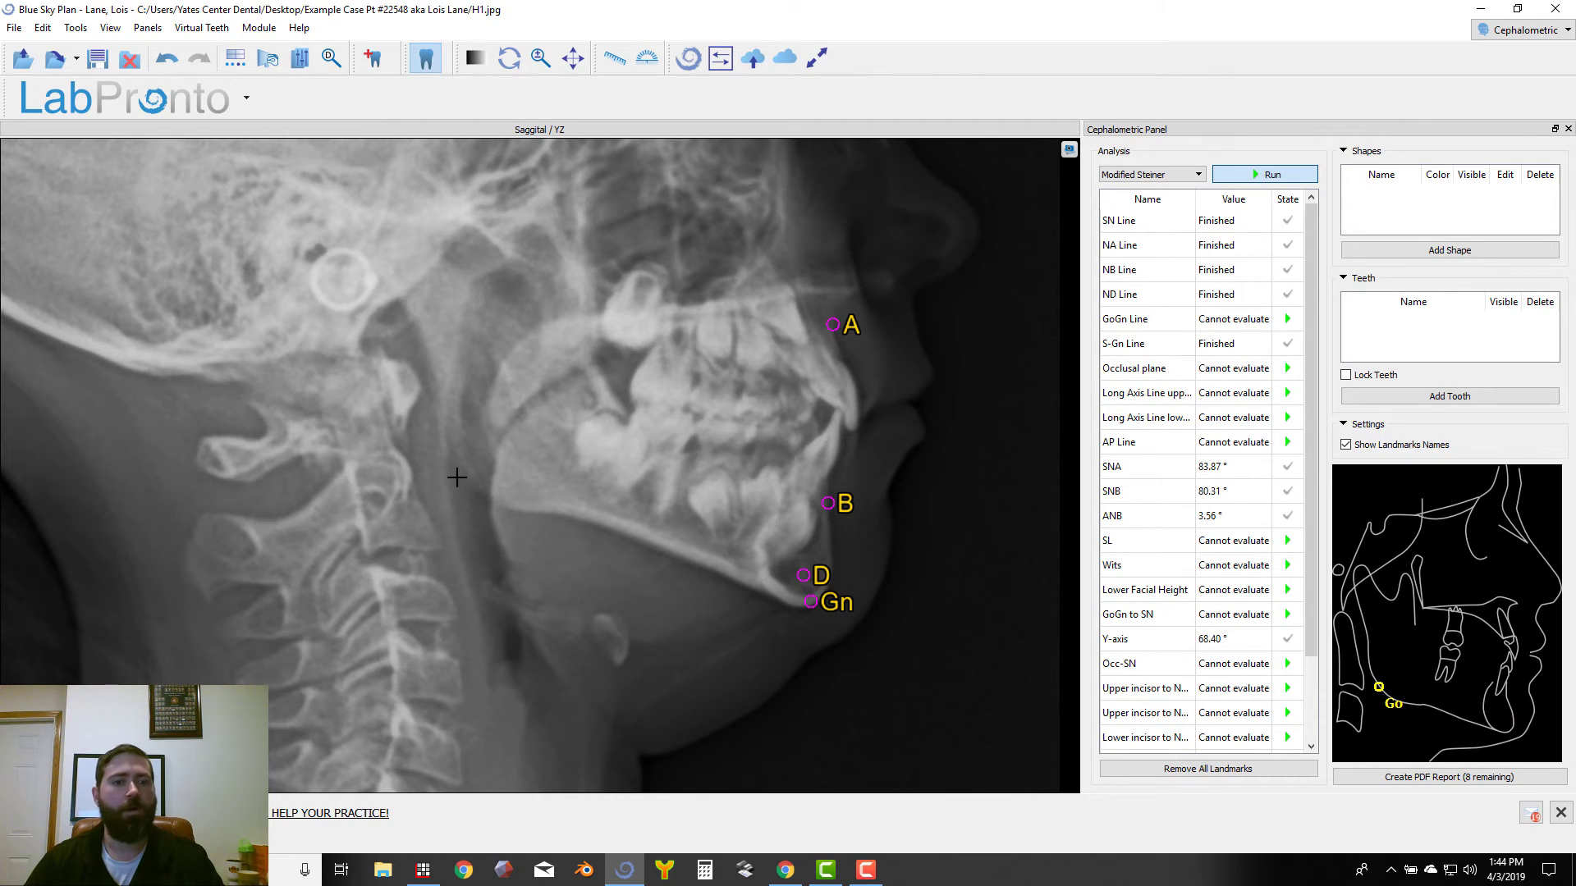
middle_click_drag(461, 484, 476, 516)
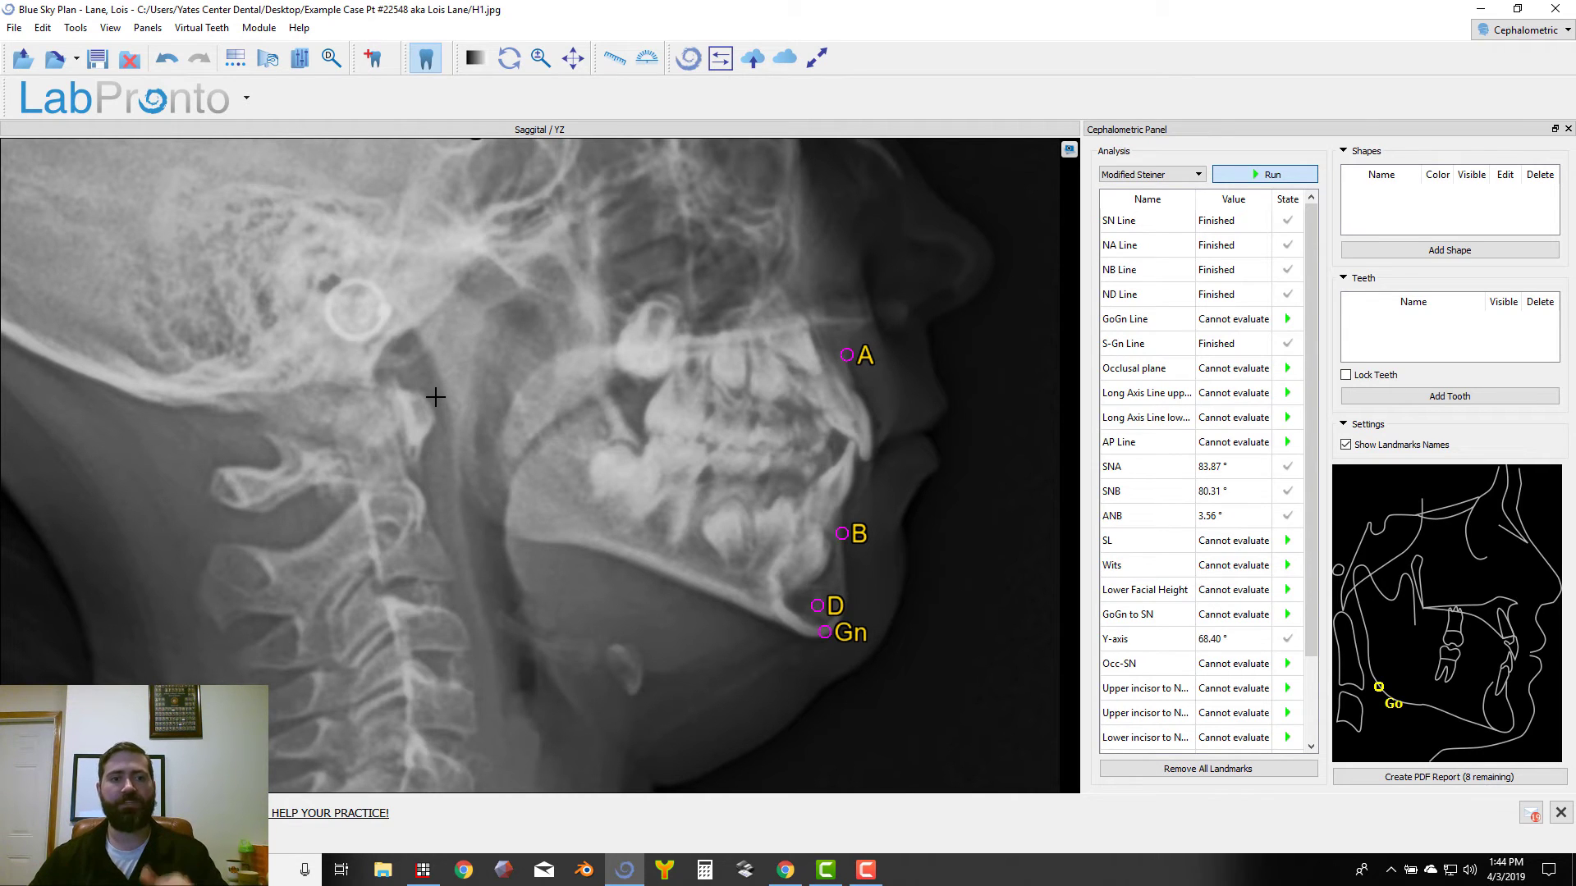
left_click(480, 504)
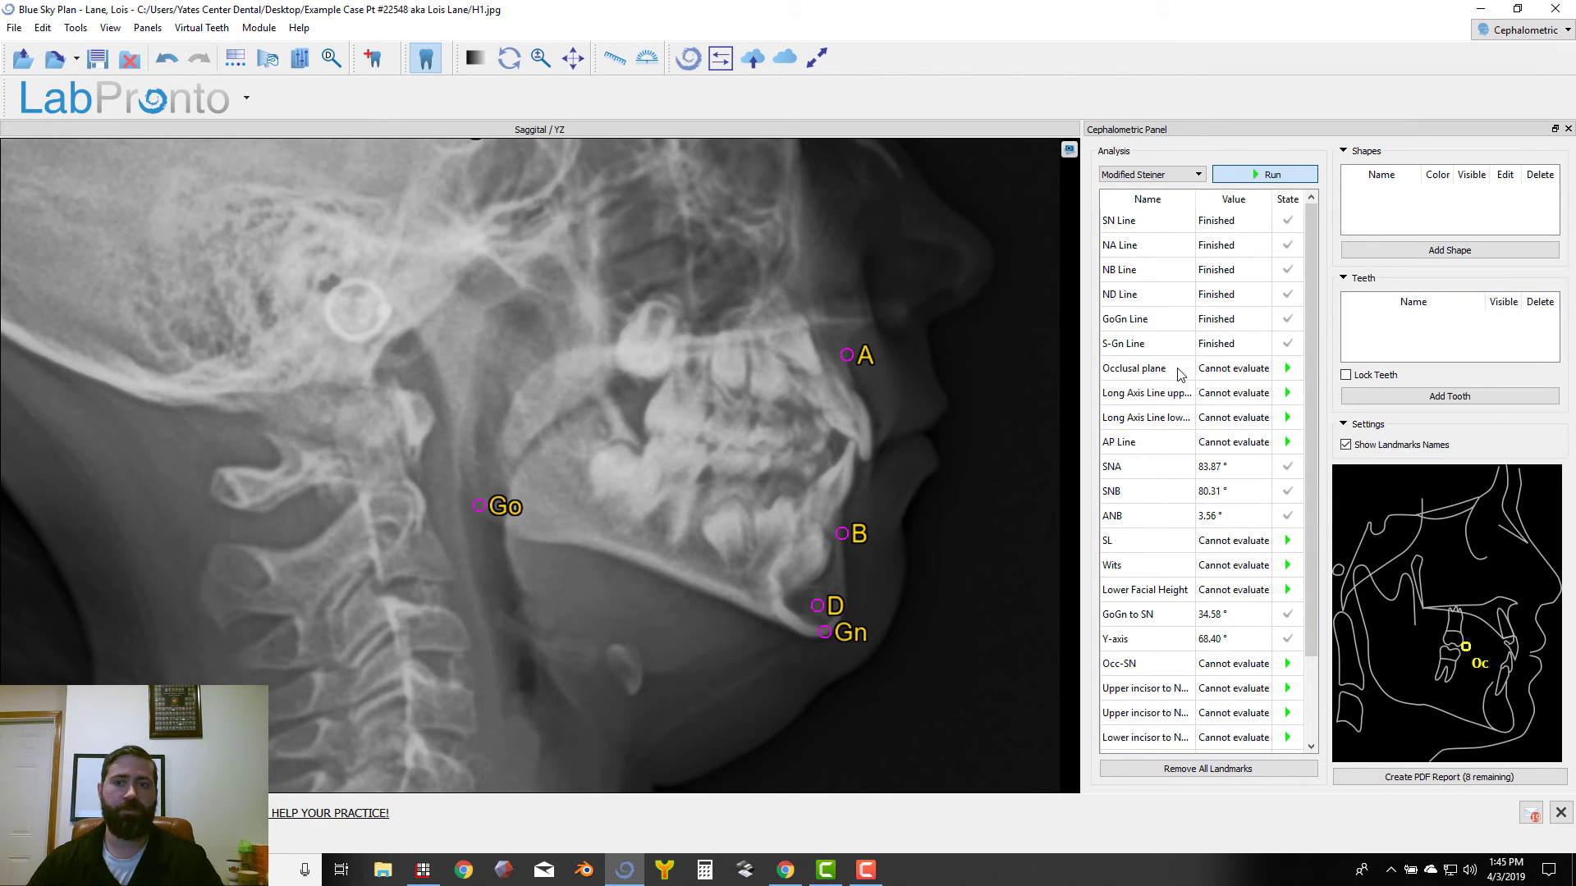
- Define the occlusal plane by marking the two Oc landmarks along the biting surfaces of the back teeth
mouse_move(1179, 374)
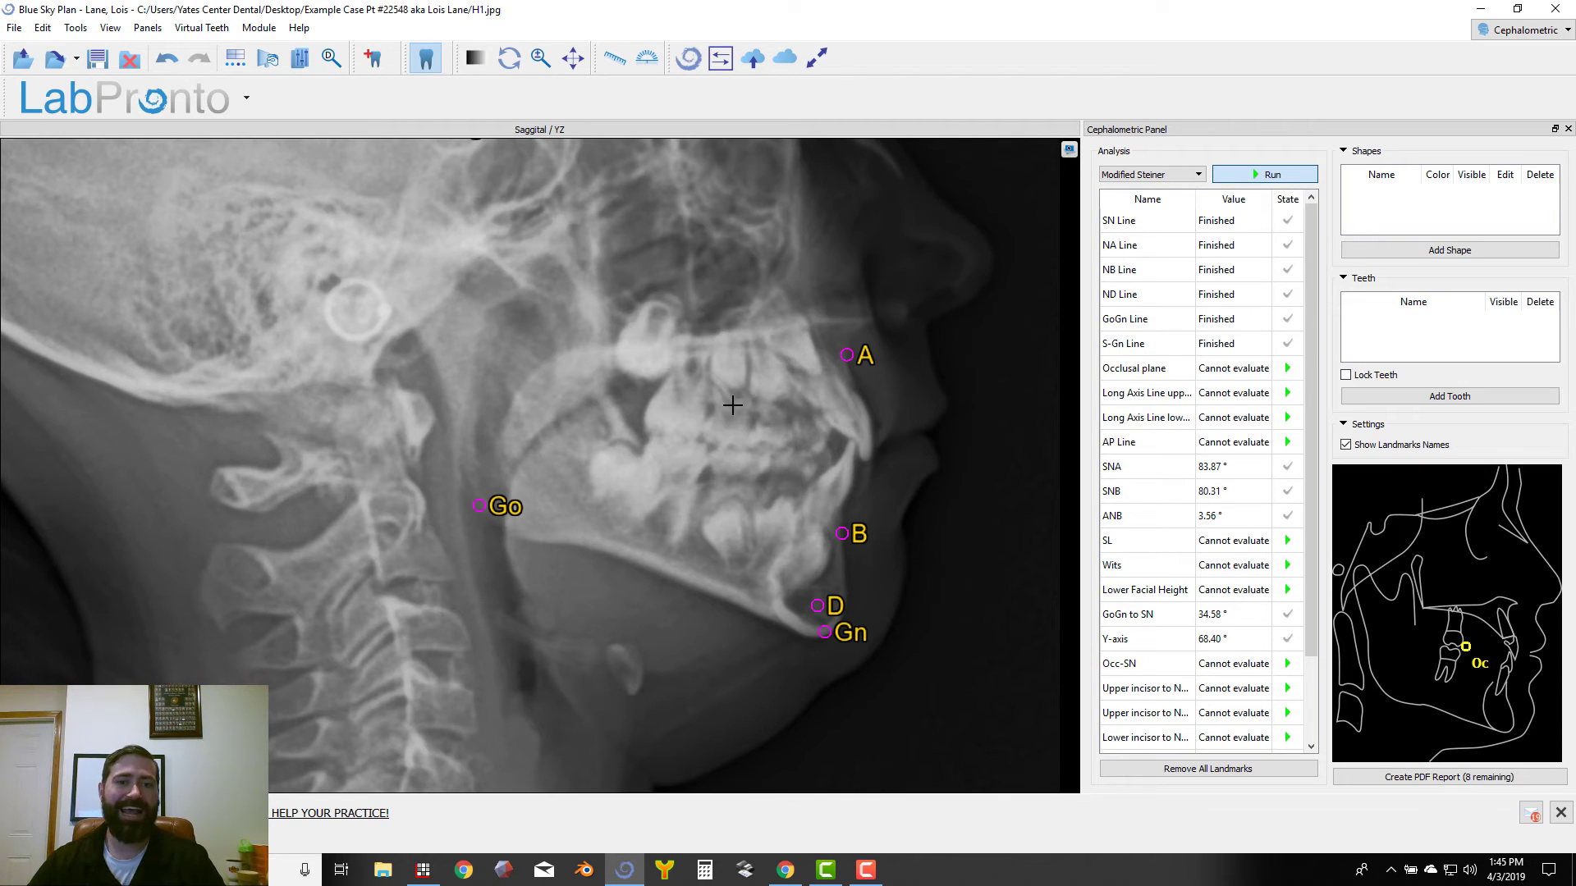
left_click(730, 447)
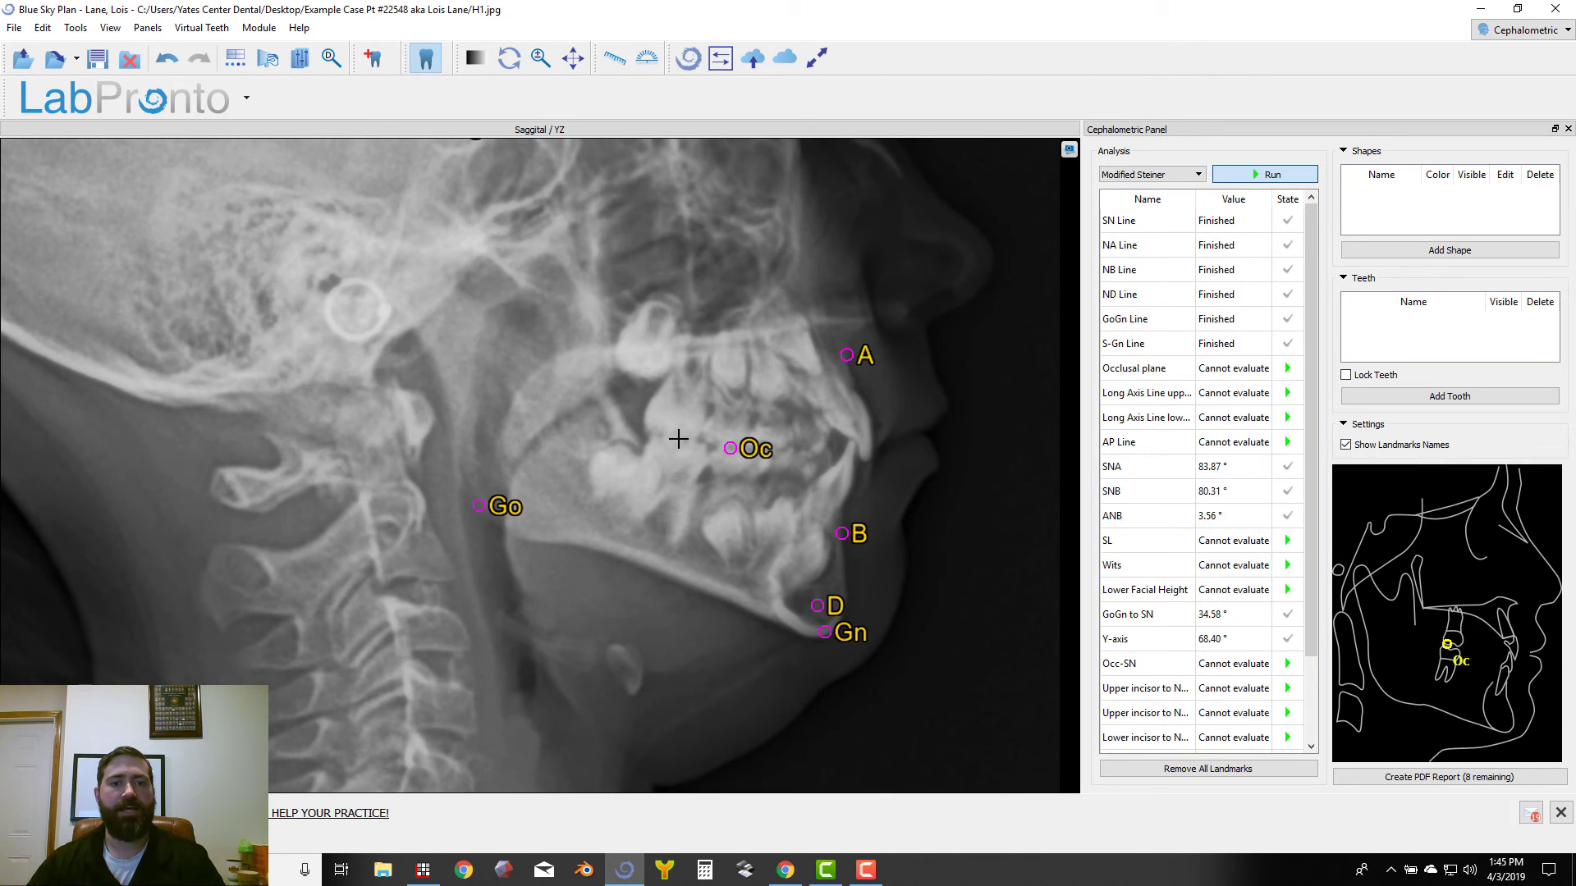
left_click(677, 441)
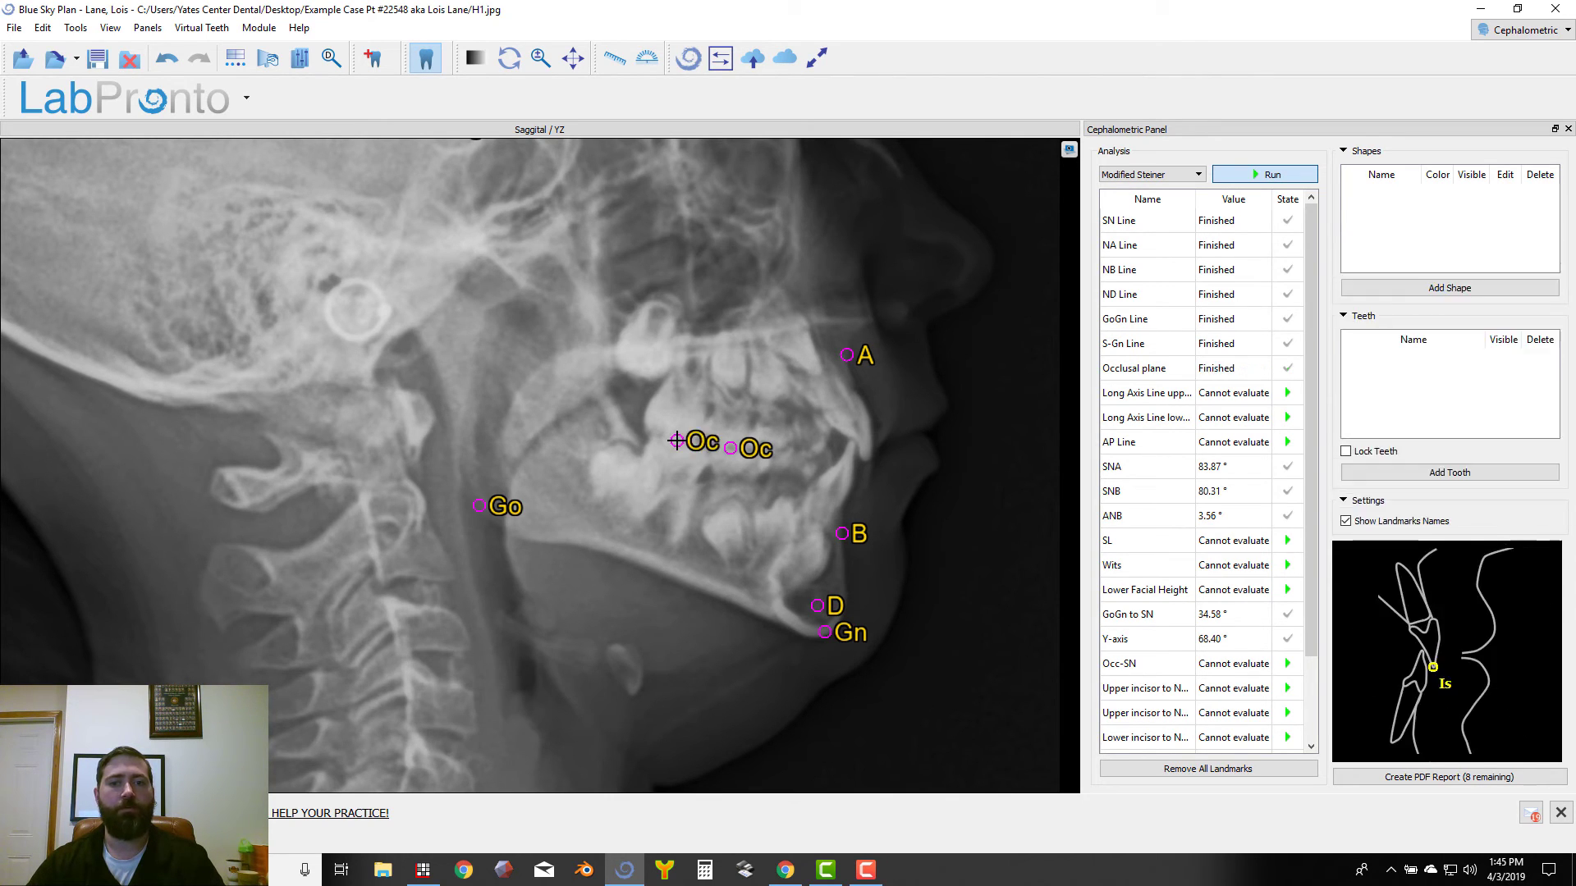
- Mark the incisor tips and root apices with Is and Isa on the upper incisor and Ii and Iia on the lower incisor
left_click(867, 458)
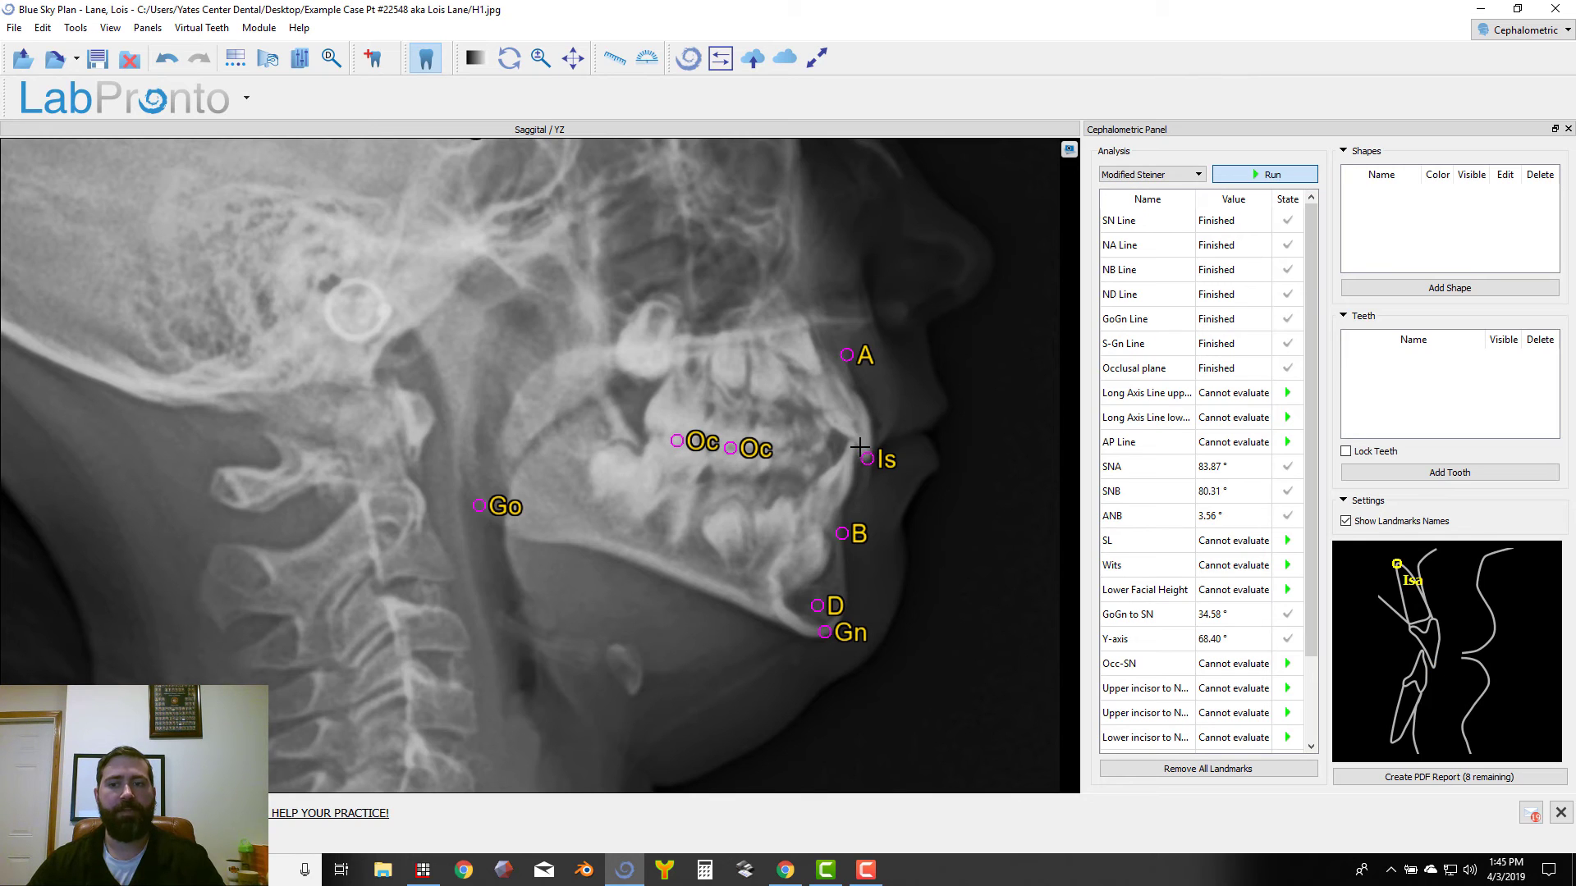
left_click(814, 354)
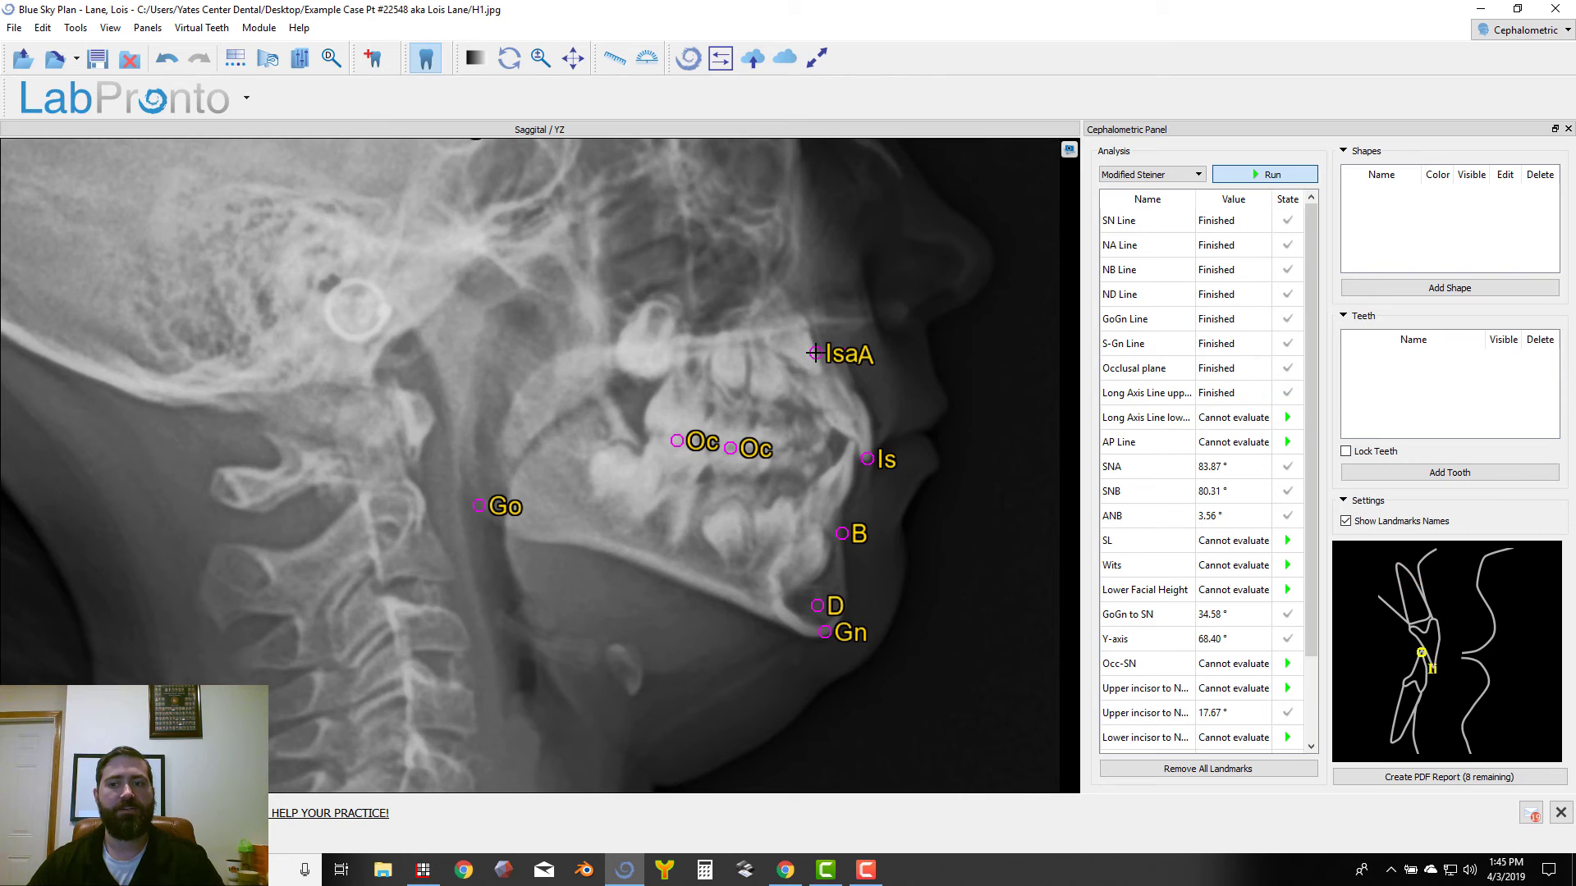
left_click(853, 444)
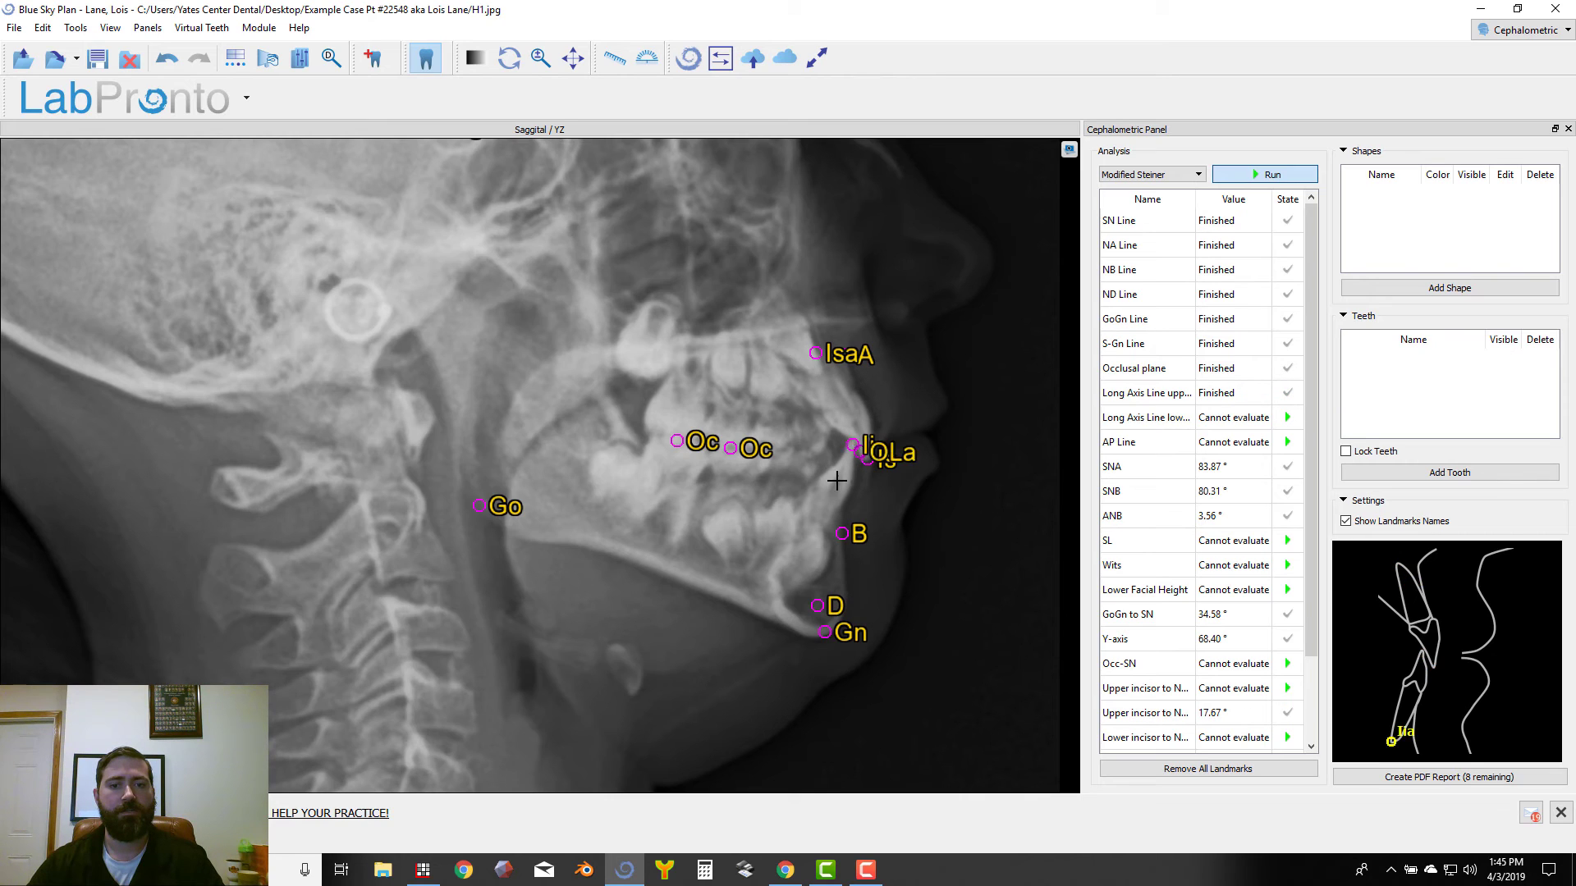
left_click(814, 534)
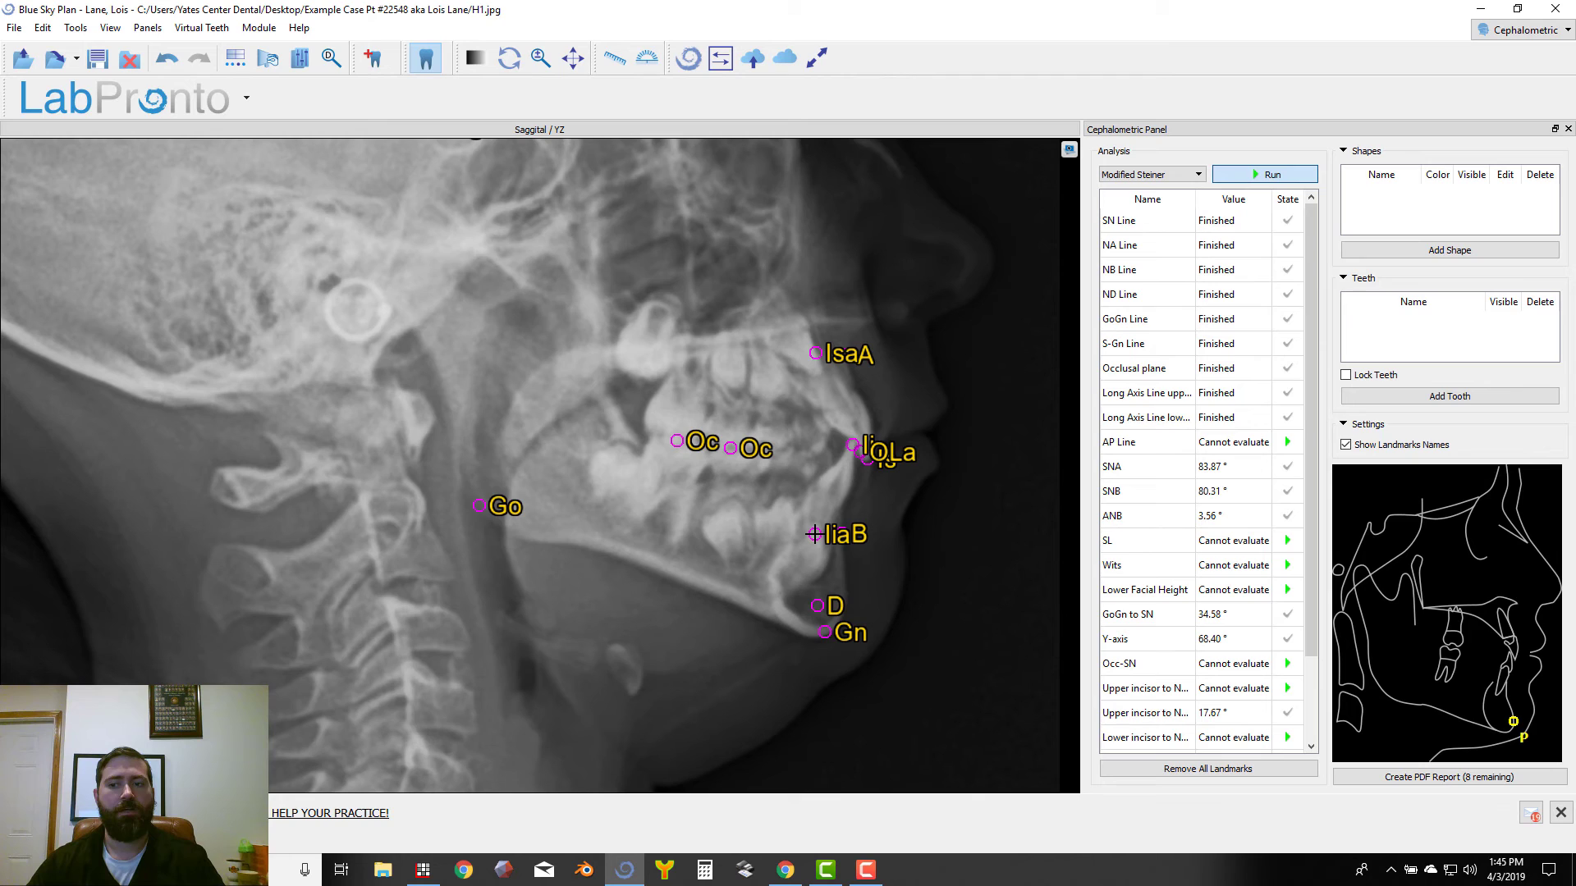
- Mark the remaining landmarks P, OLp, ANS and M, plus Isl and Iil on the front faces of the upper and lower incisors
left_click(845, 604)
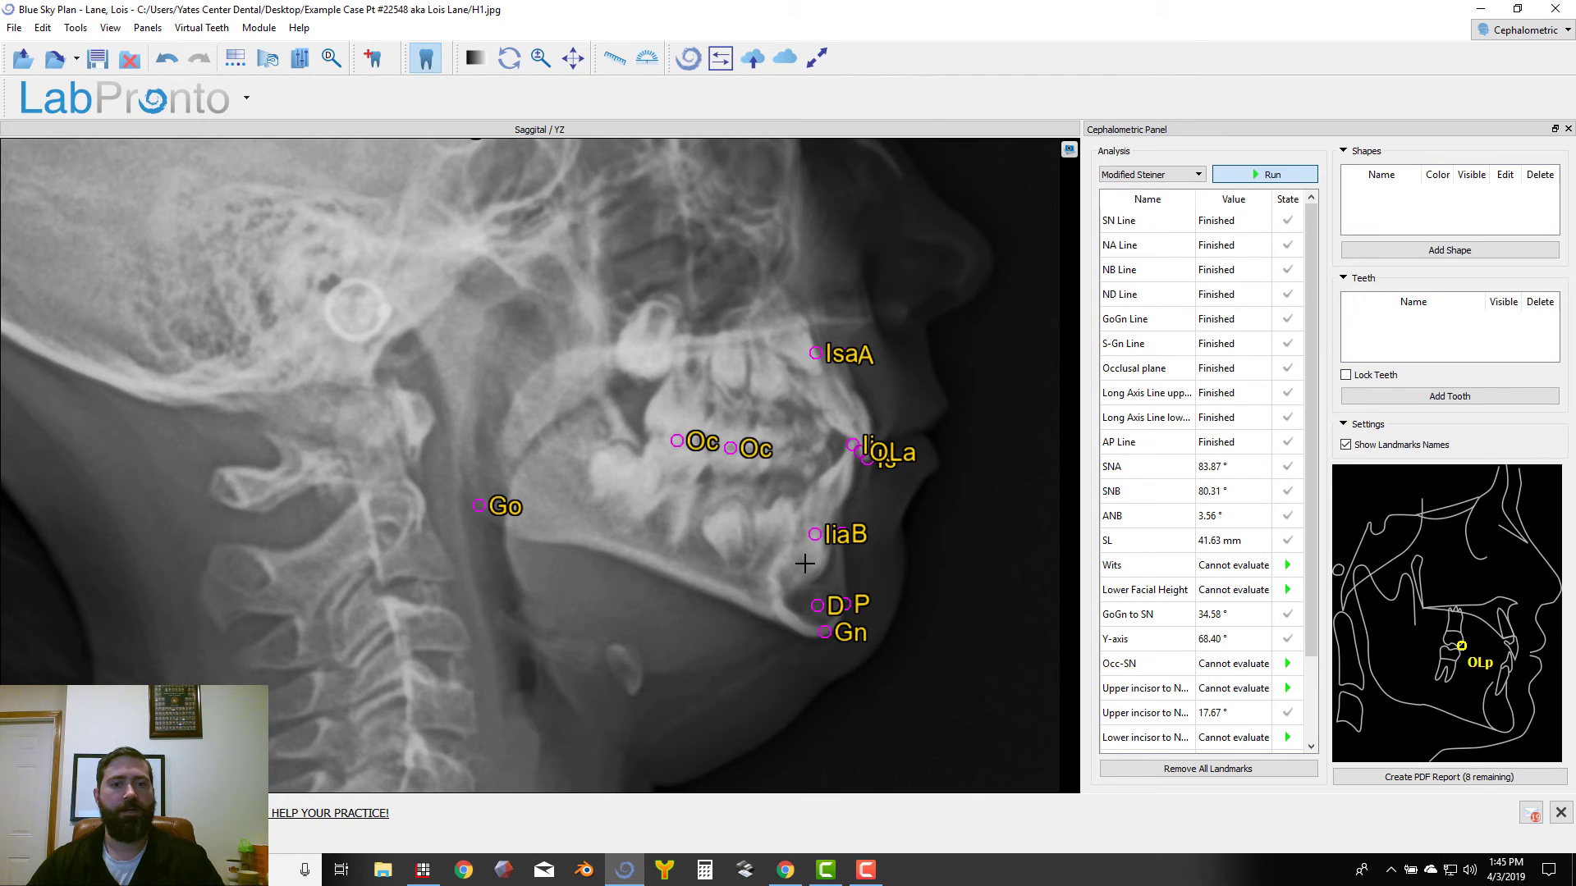
left_click(720, 445)
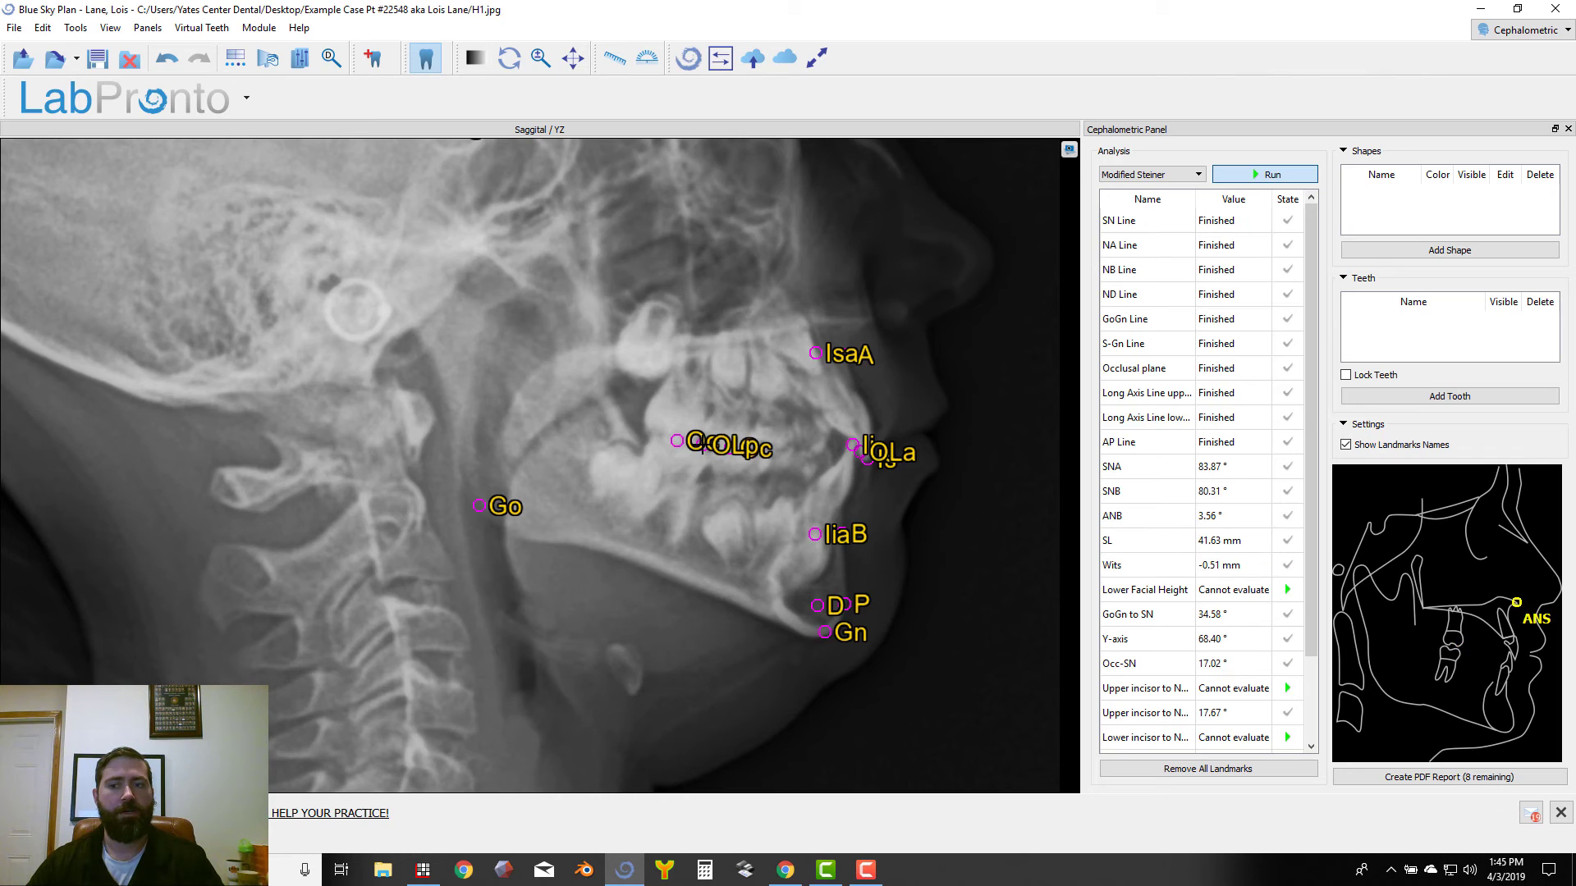
left_click(865, 322)
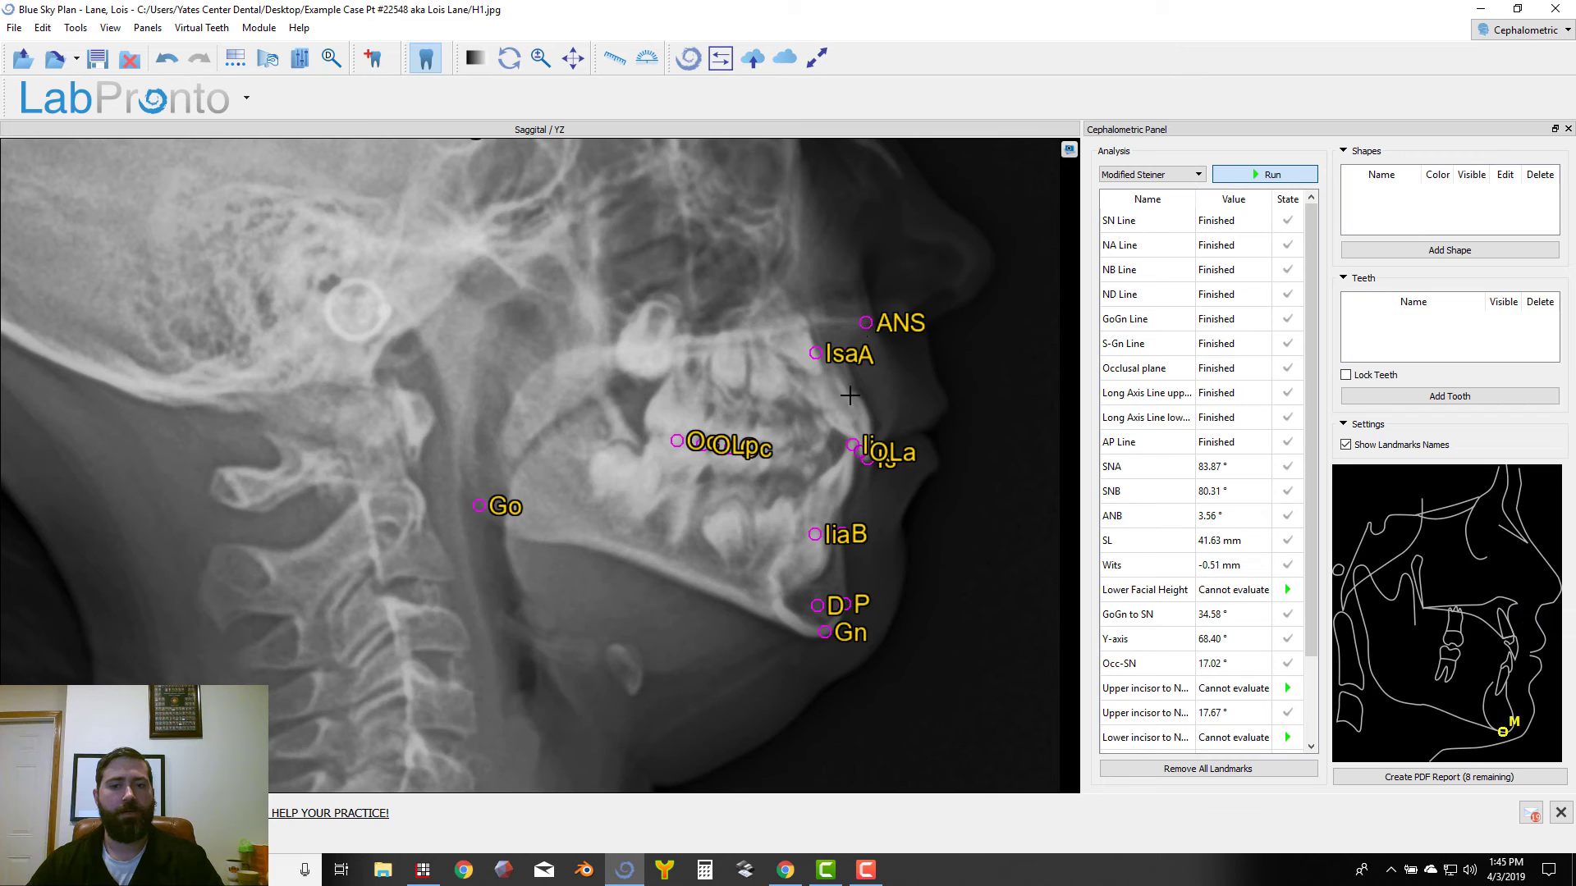
left_click(812, 635)
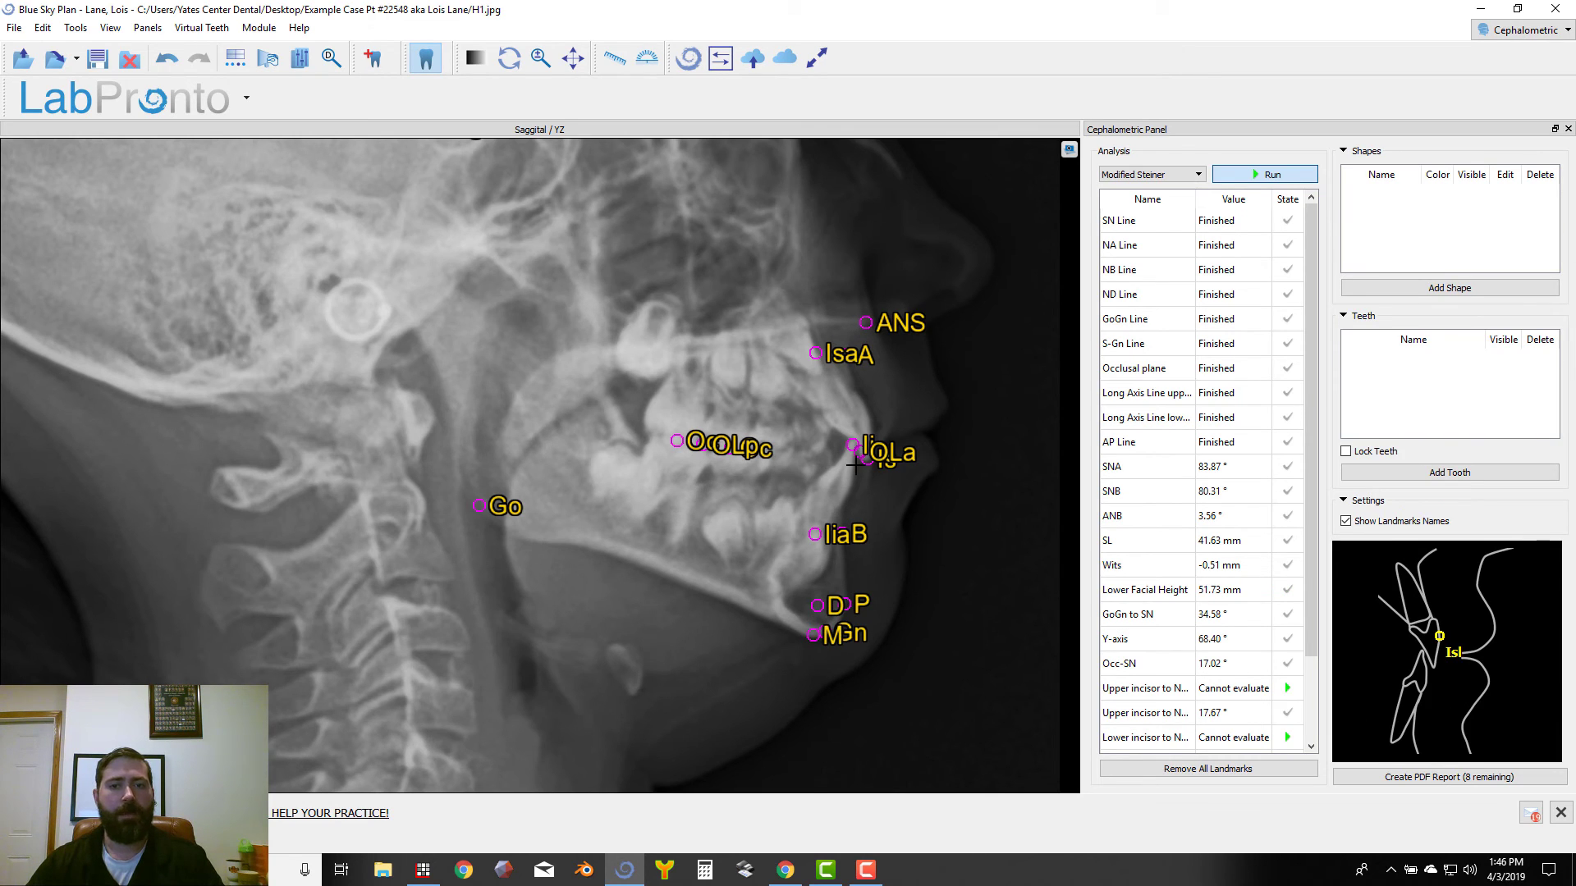
left_click(867, 419)
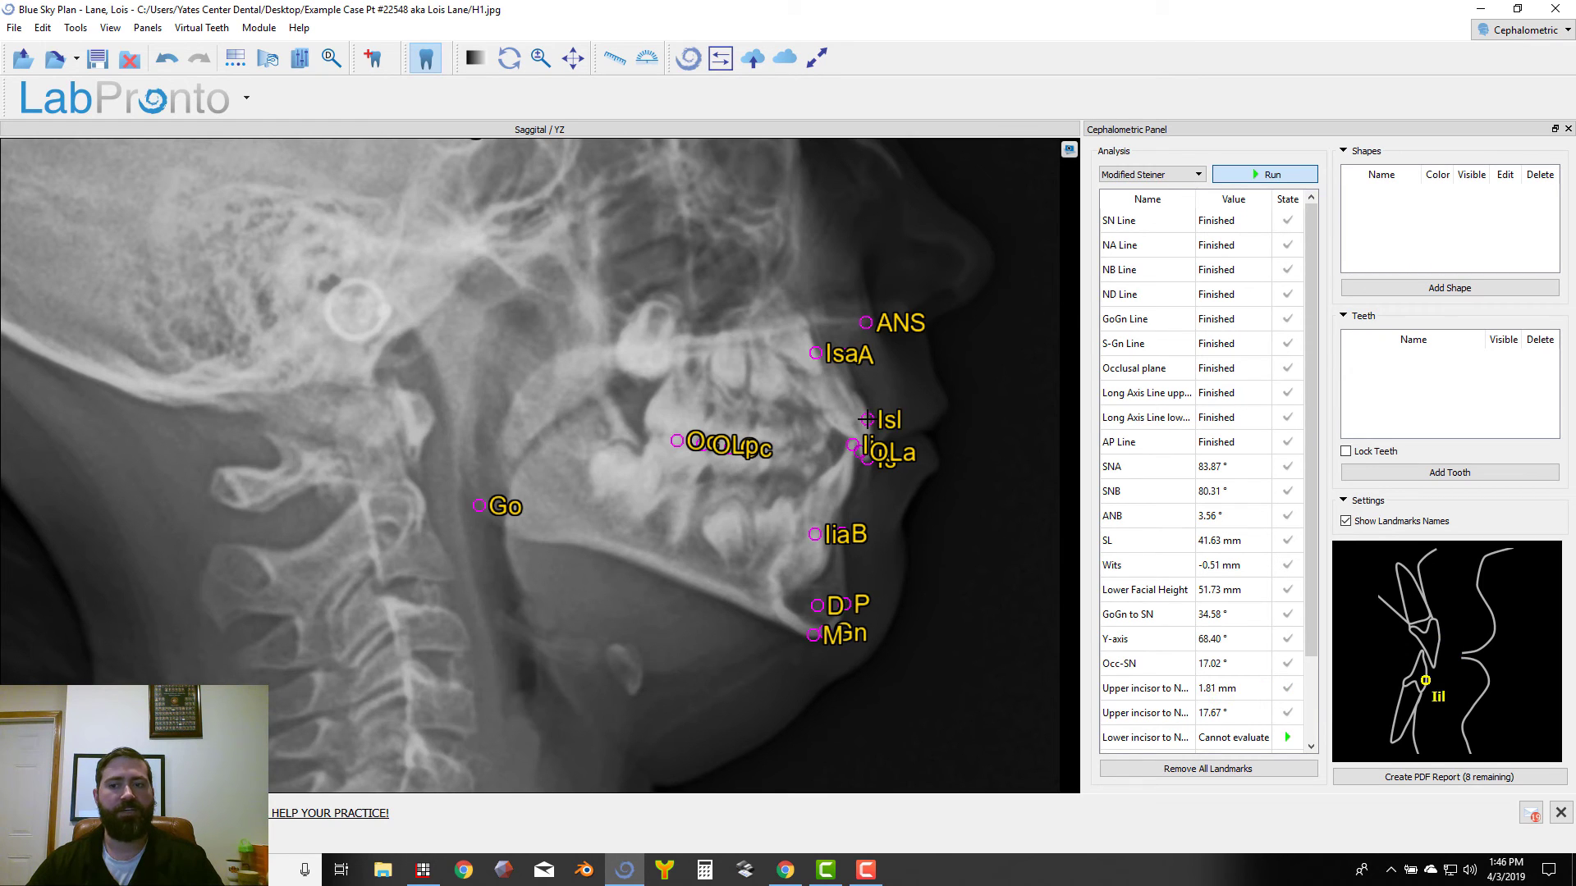
left_click(849, 486)
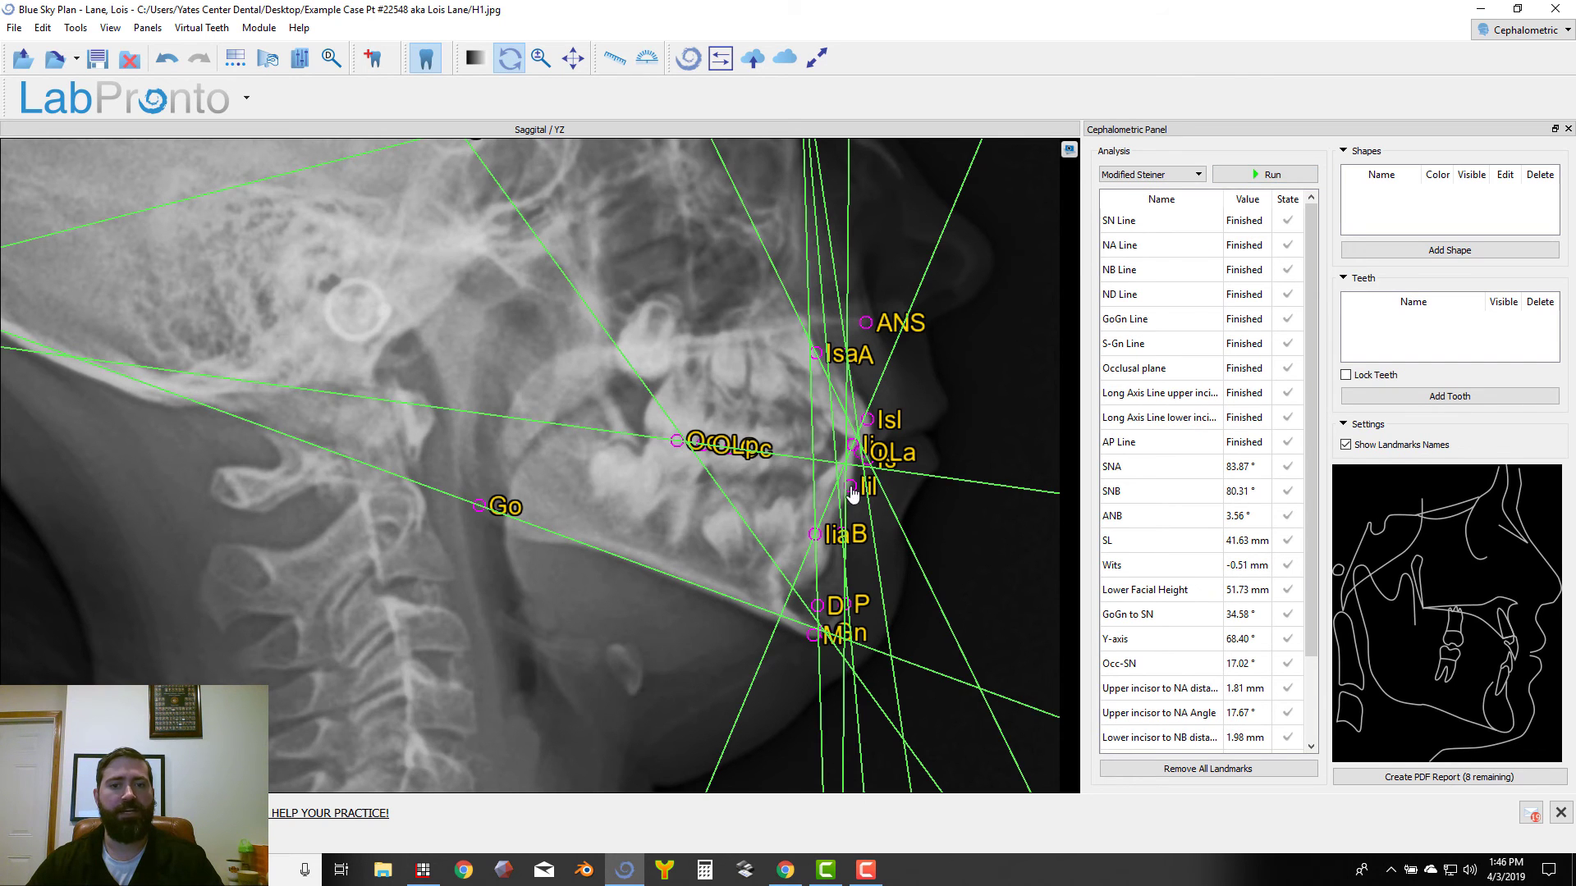
- Nudge the Gn landmark slightly up and forward on the chin, hiding the landmark names for the fine adjustment and showing them again
scroll(768, 459, "down", 1)
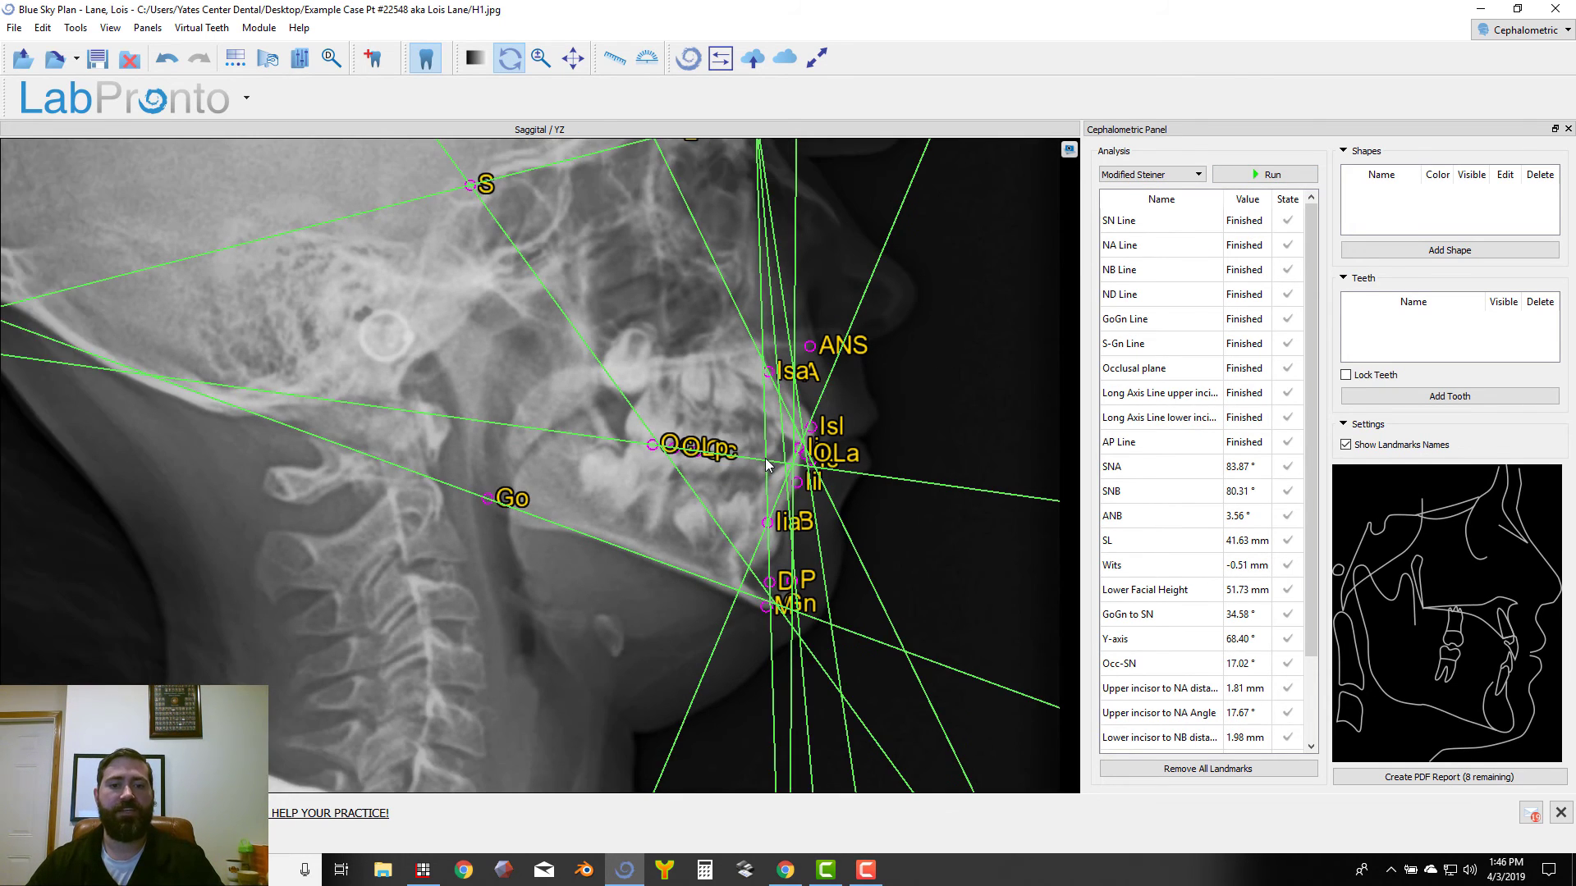
scroll(781, 517, "up", 1)
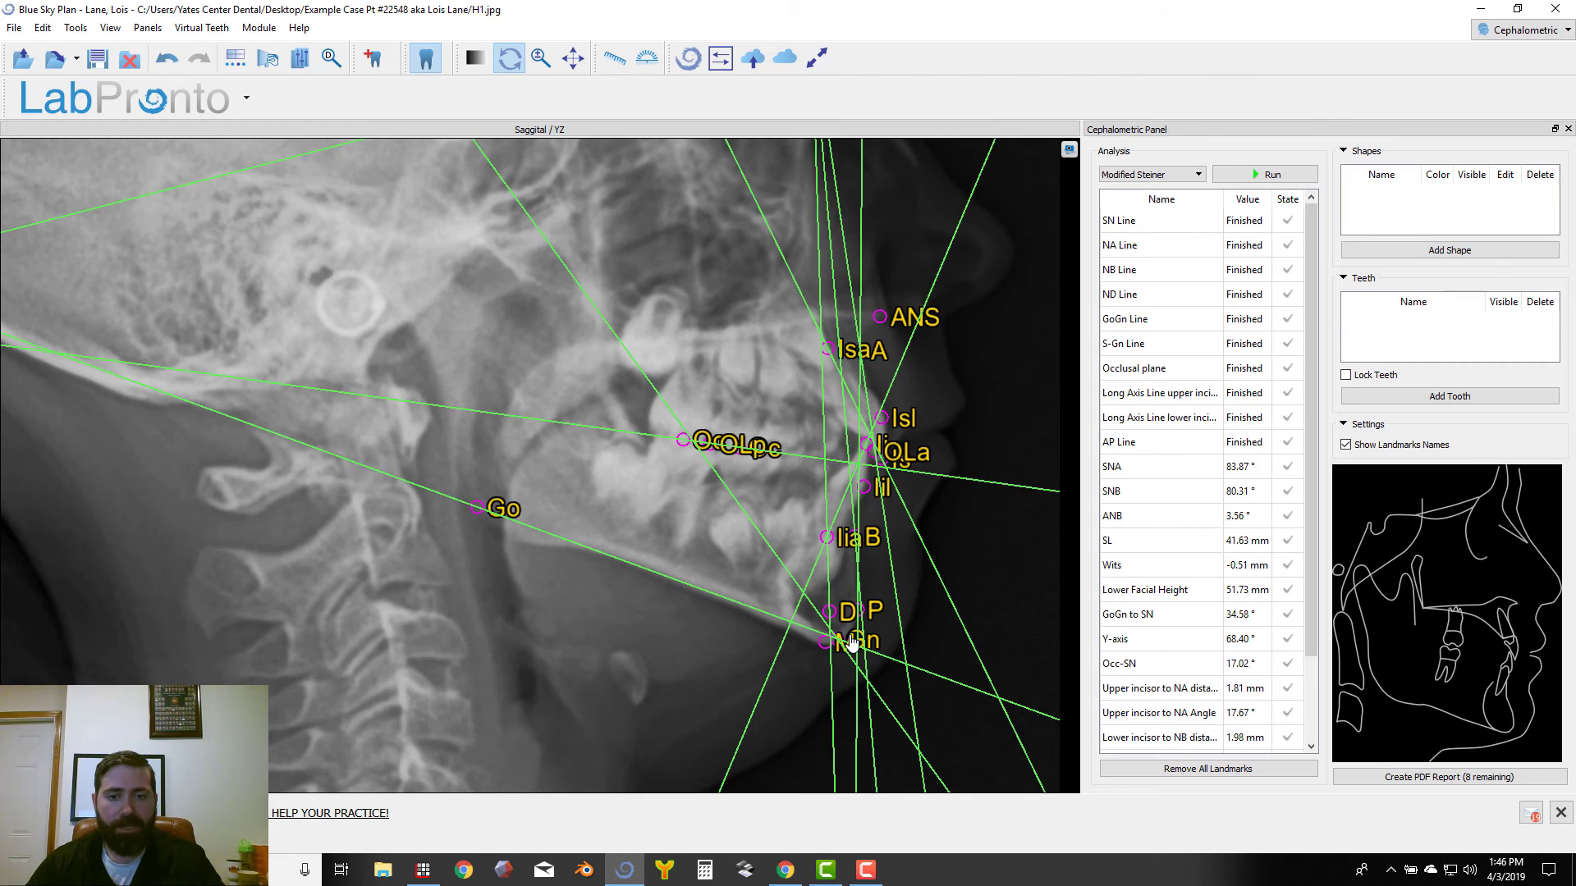
left_click_drag(852, 639, 856, 638)
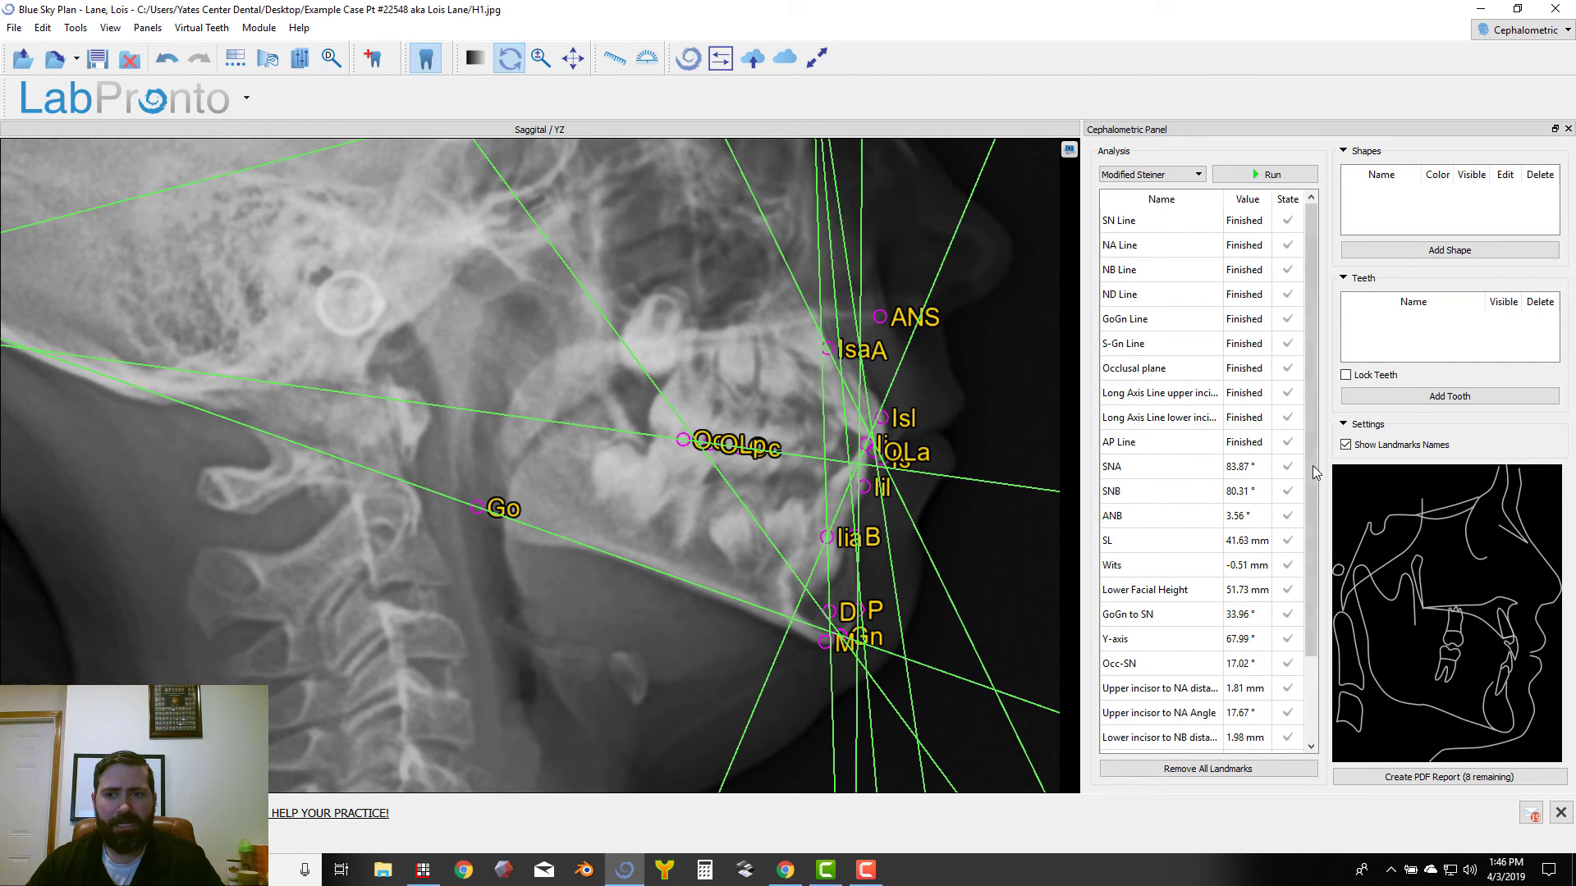
left_click(1346, 444)
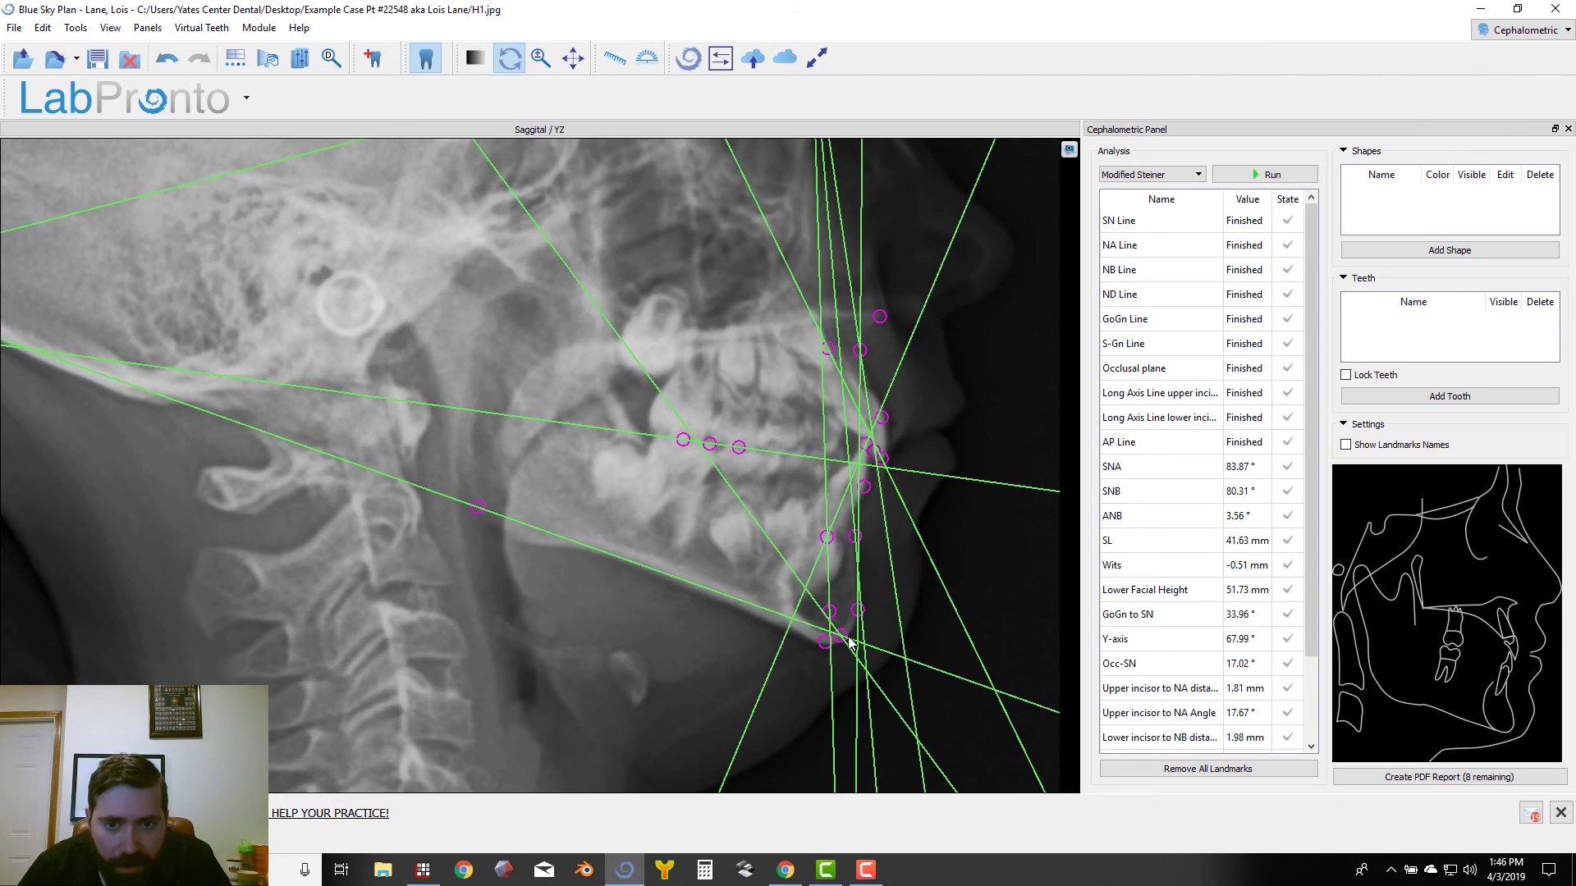
left_click_drag(850, 643, 850, 645)
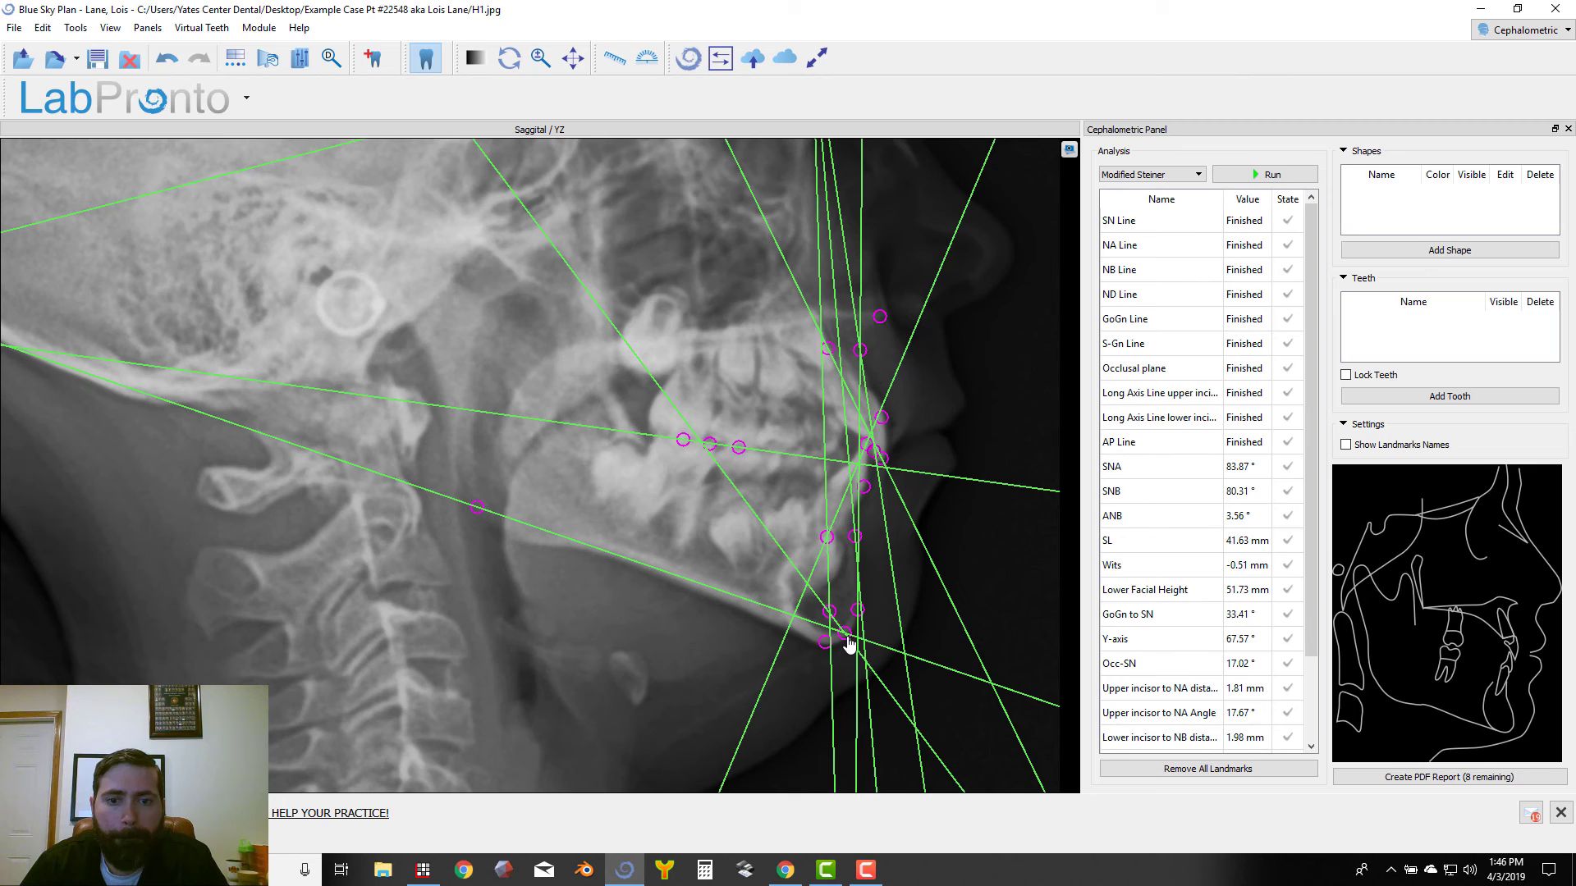
left_click(1346, 445)
- Examine the traced lines over the whole skull and the analysis measurements down to AP to Lower Incisor
left_click_drag(1021, 445, 723, 368)
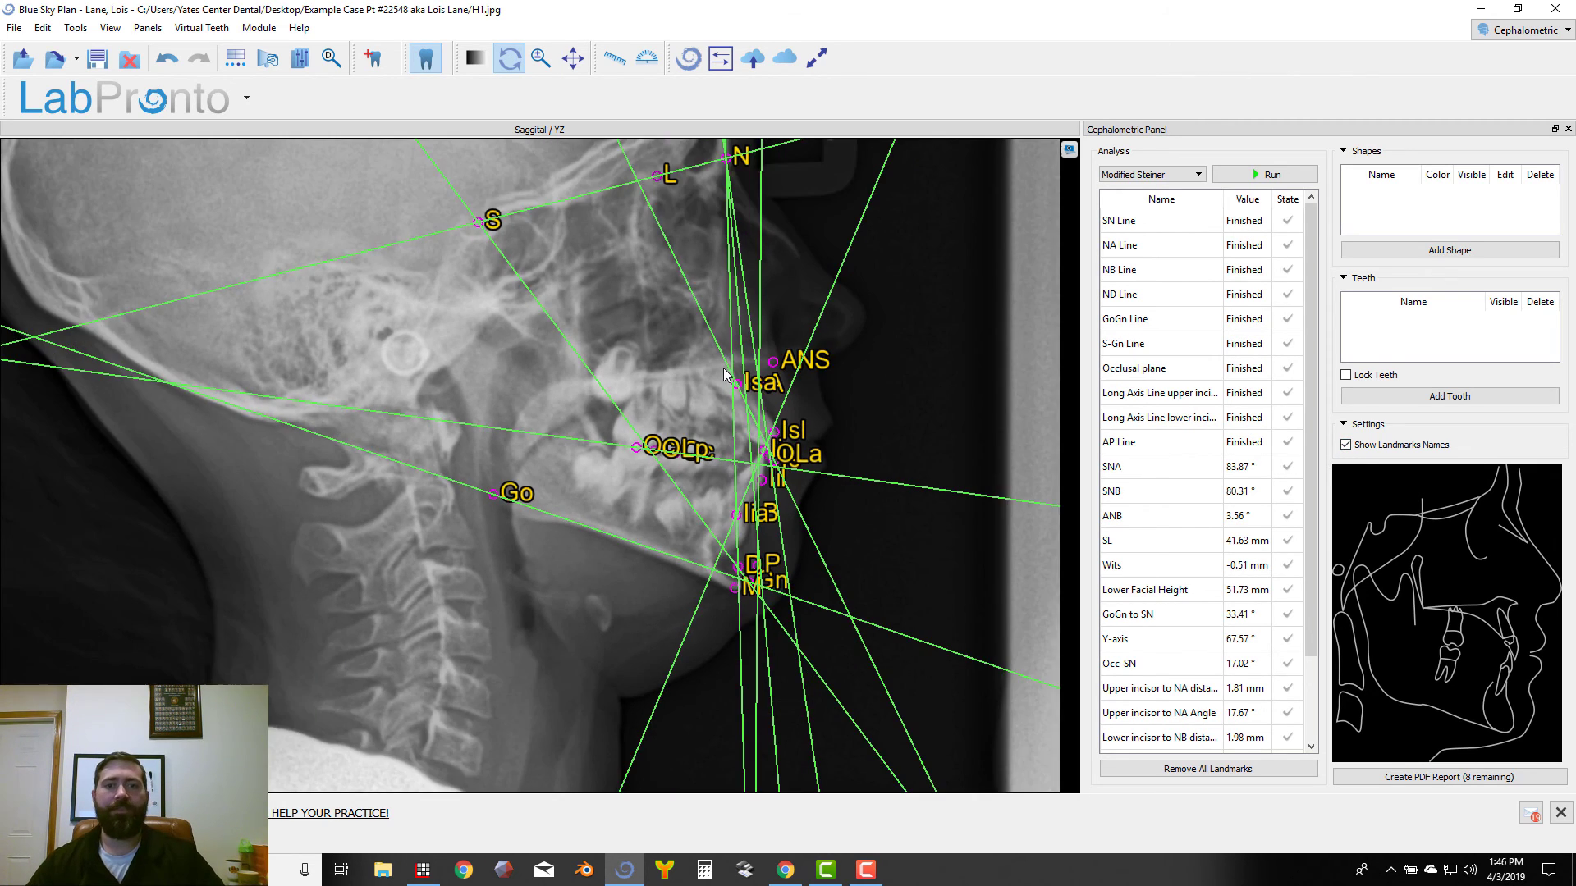
scroll(723, 368, "down", 1)
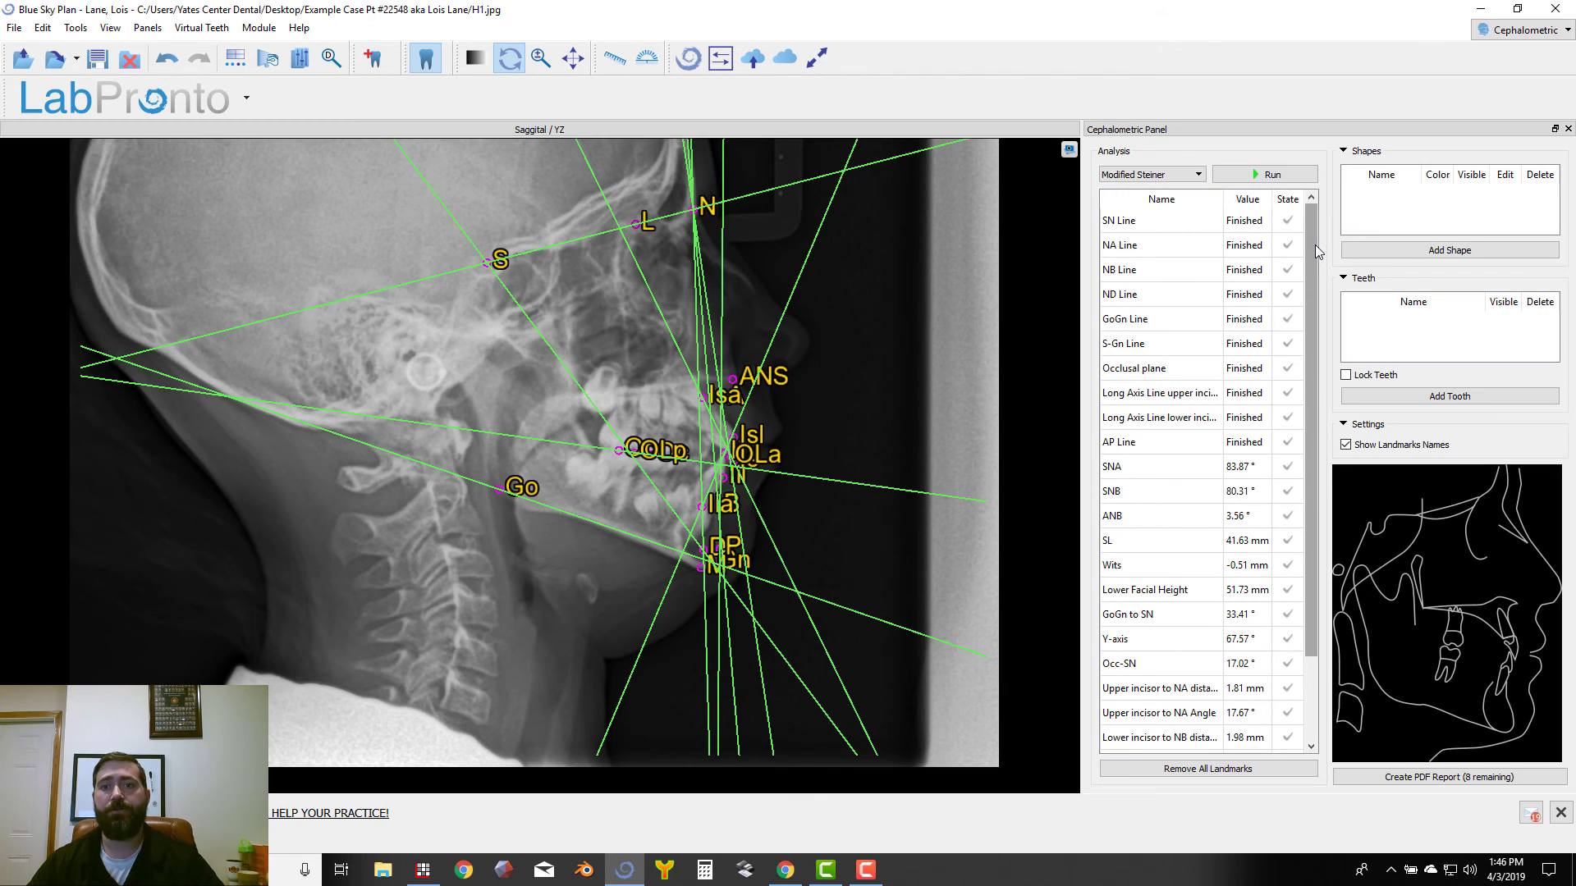
left_click_drag(1315, 244, 1314, 328)
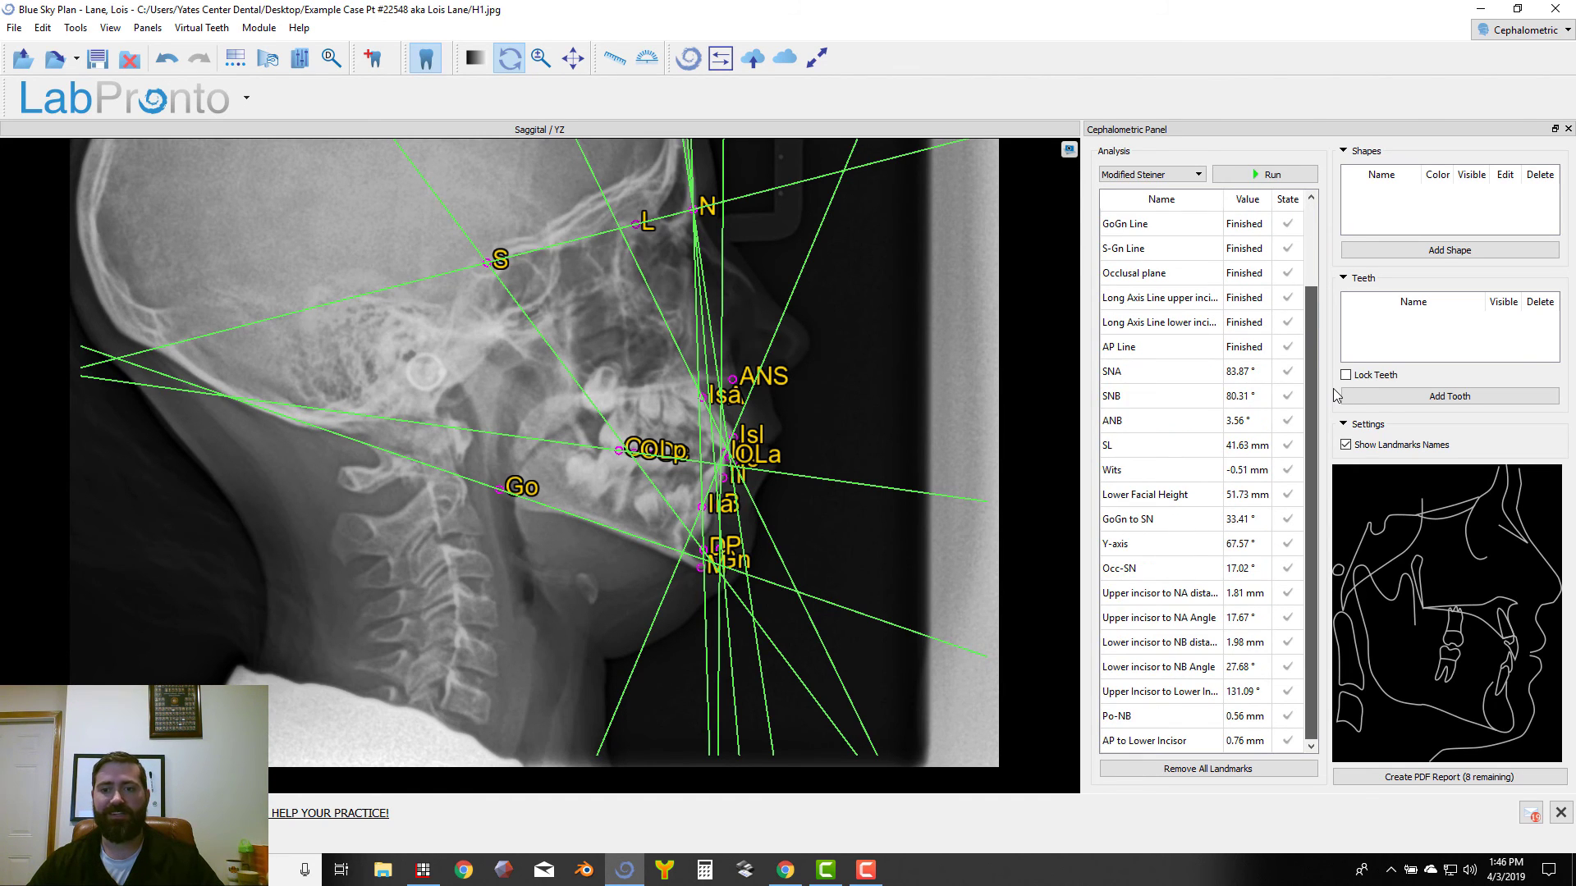
- Create a PDF report of the Modified Steiner analysis and save it in the patient's example case folder on the Desktop
left_click_drag(1334, 389, 1312, 260)
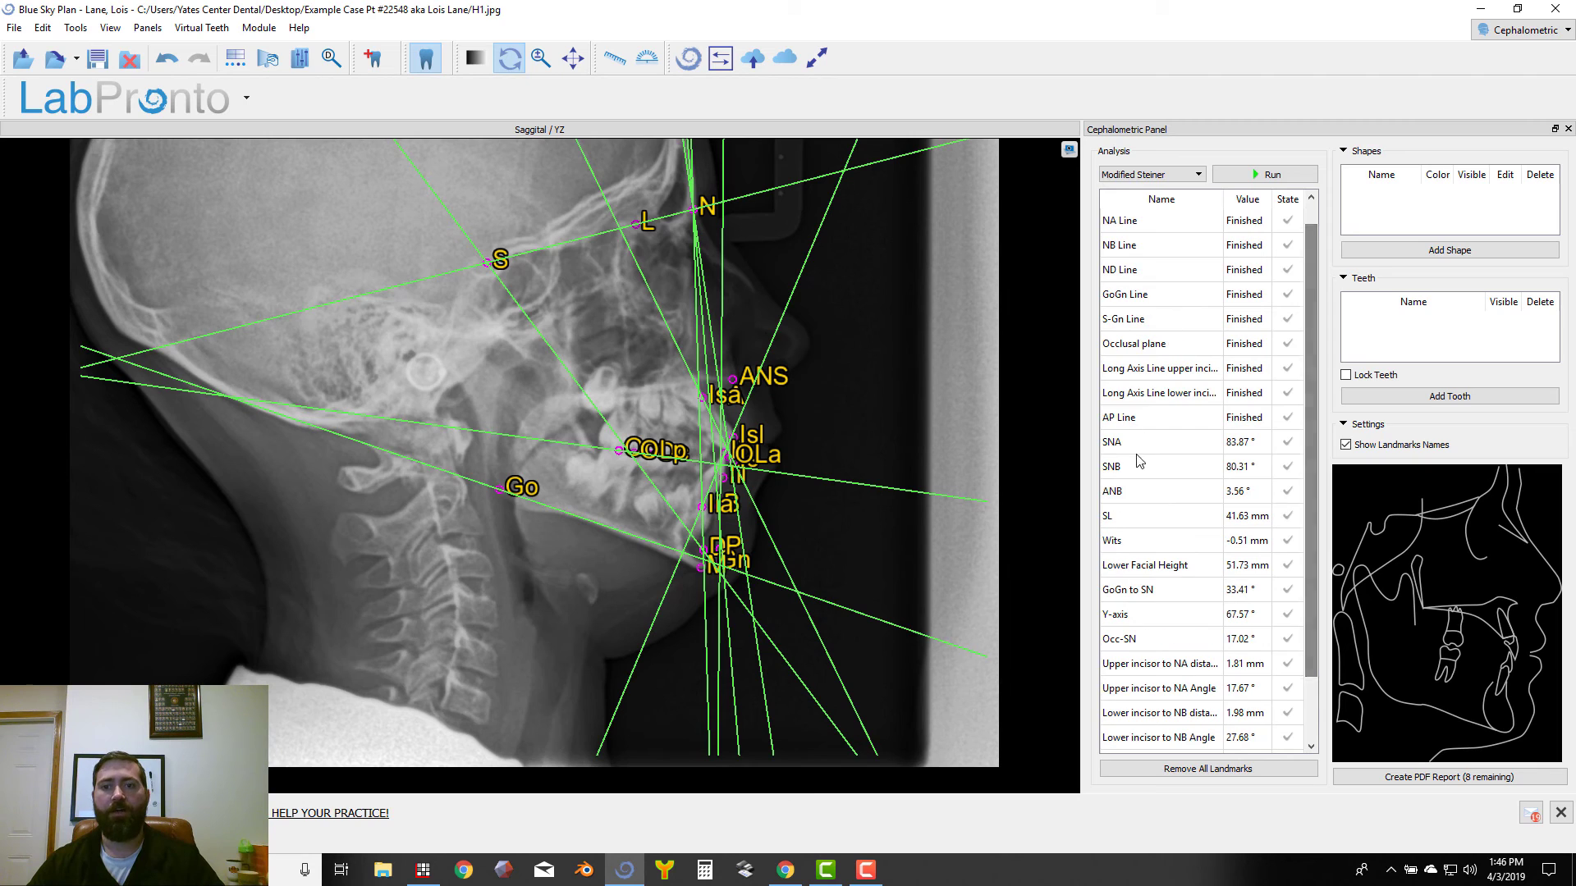
left_click_drag(1312, 314, 1312, 378)
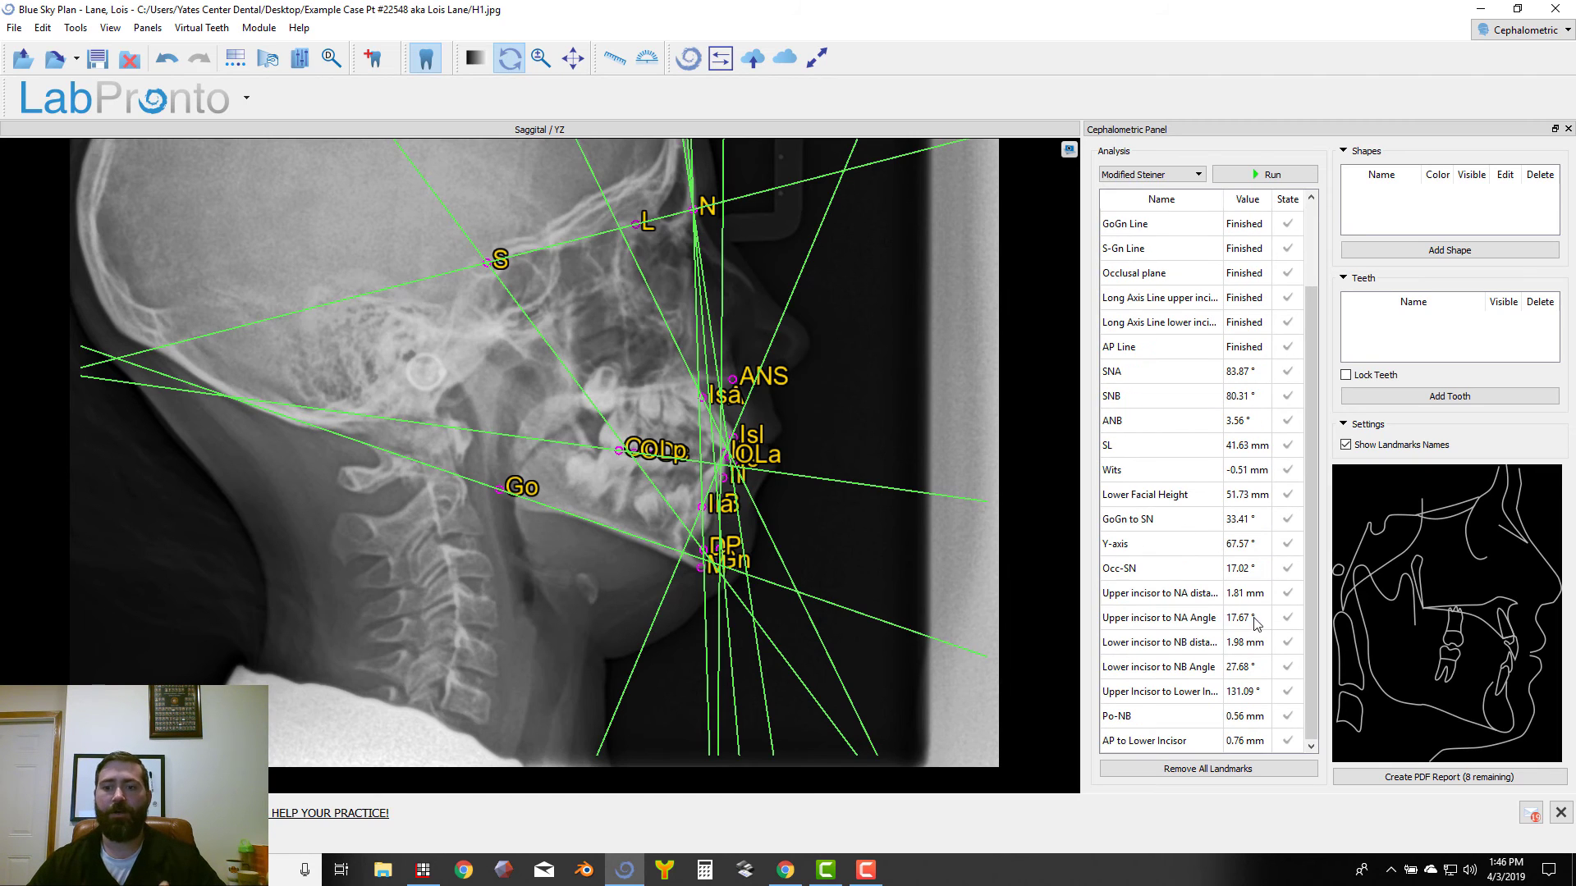
left_click(1425, 782)
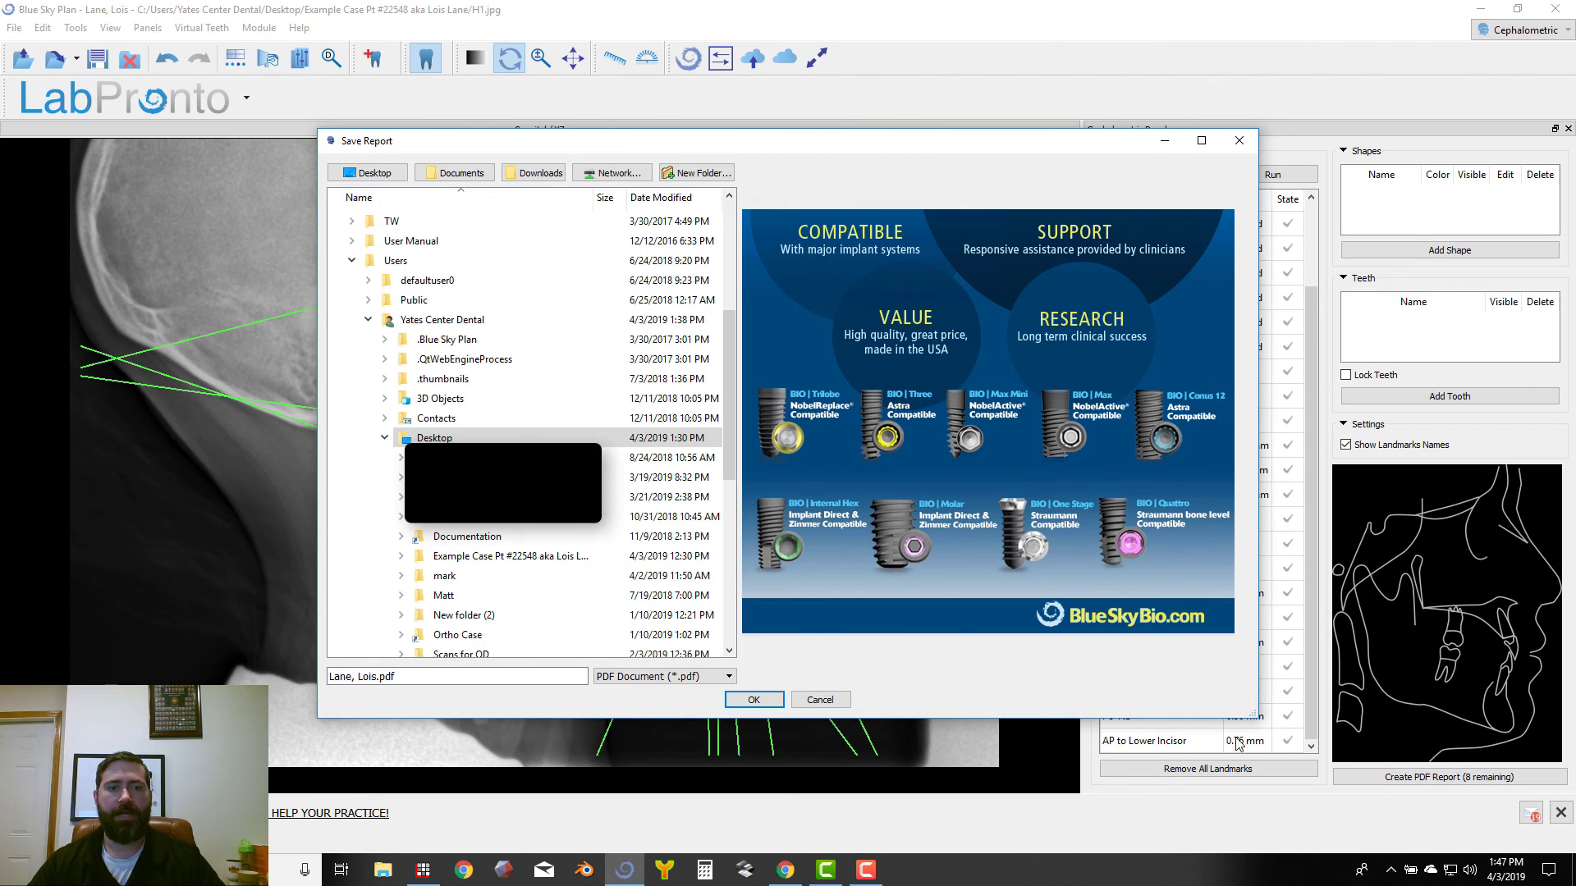
left_click(556, 558)
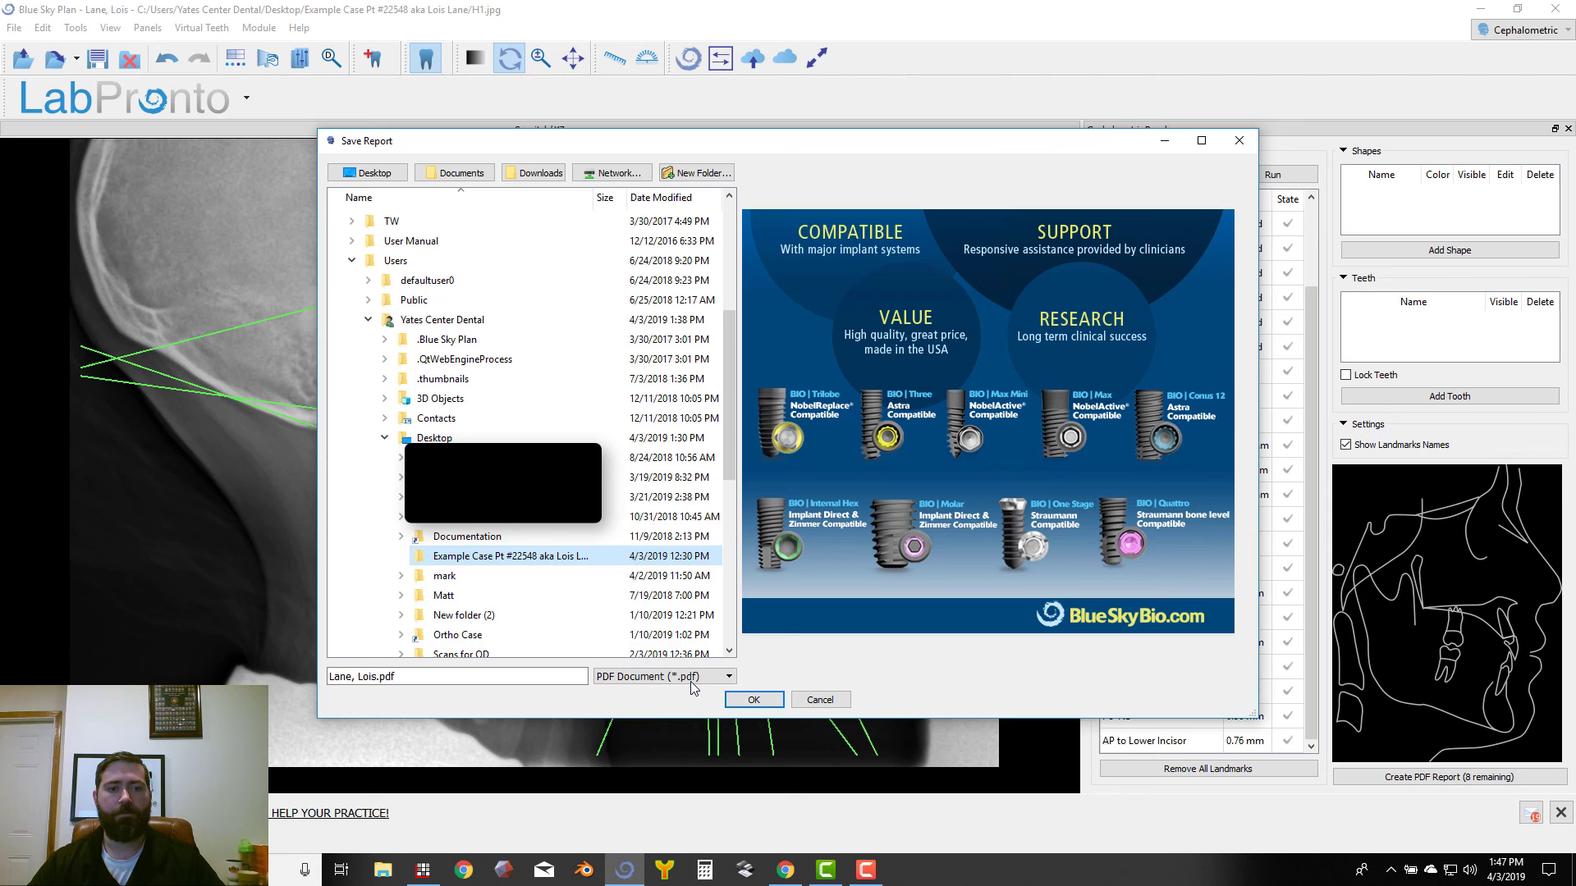
left_click(753, 701)
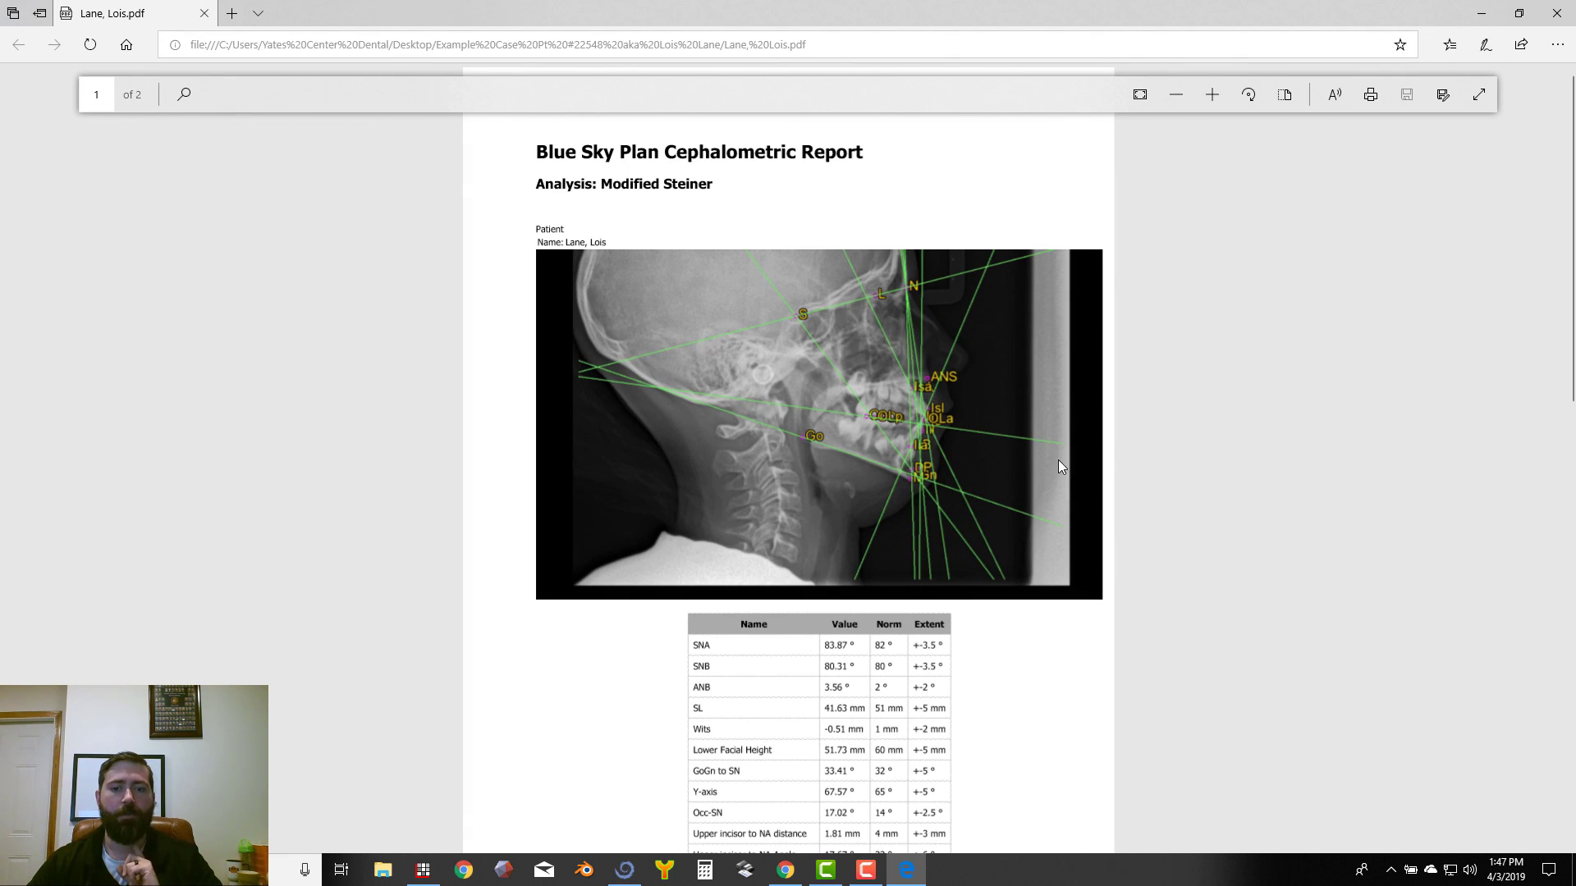
- Examine the saved cephalometric report across both pages, comparing each measurement with its norm and extent
scroll(1090, 475, "down", 3)
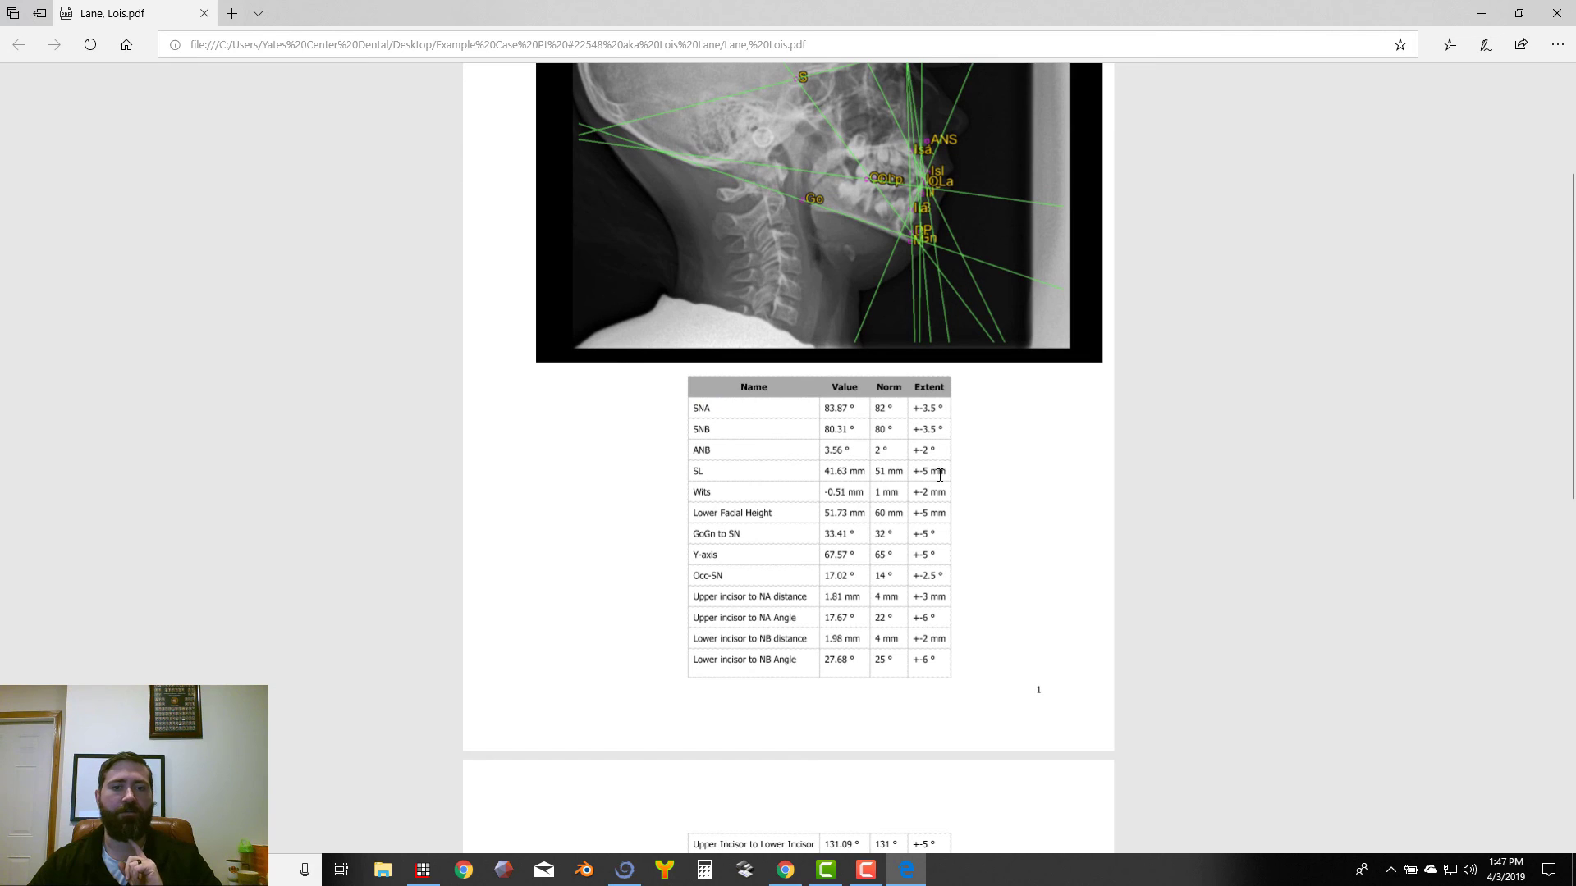
scroll(950, 484, "down", 10)
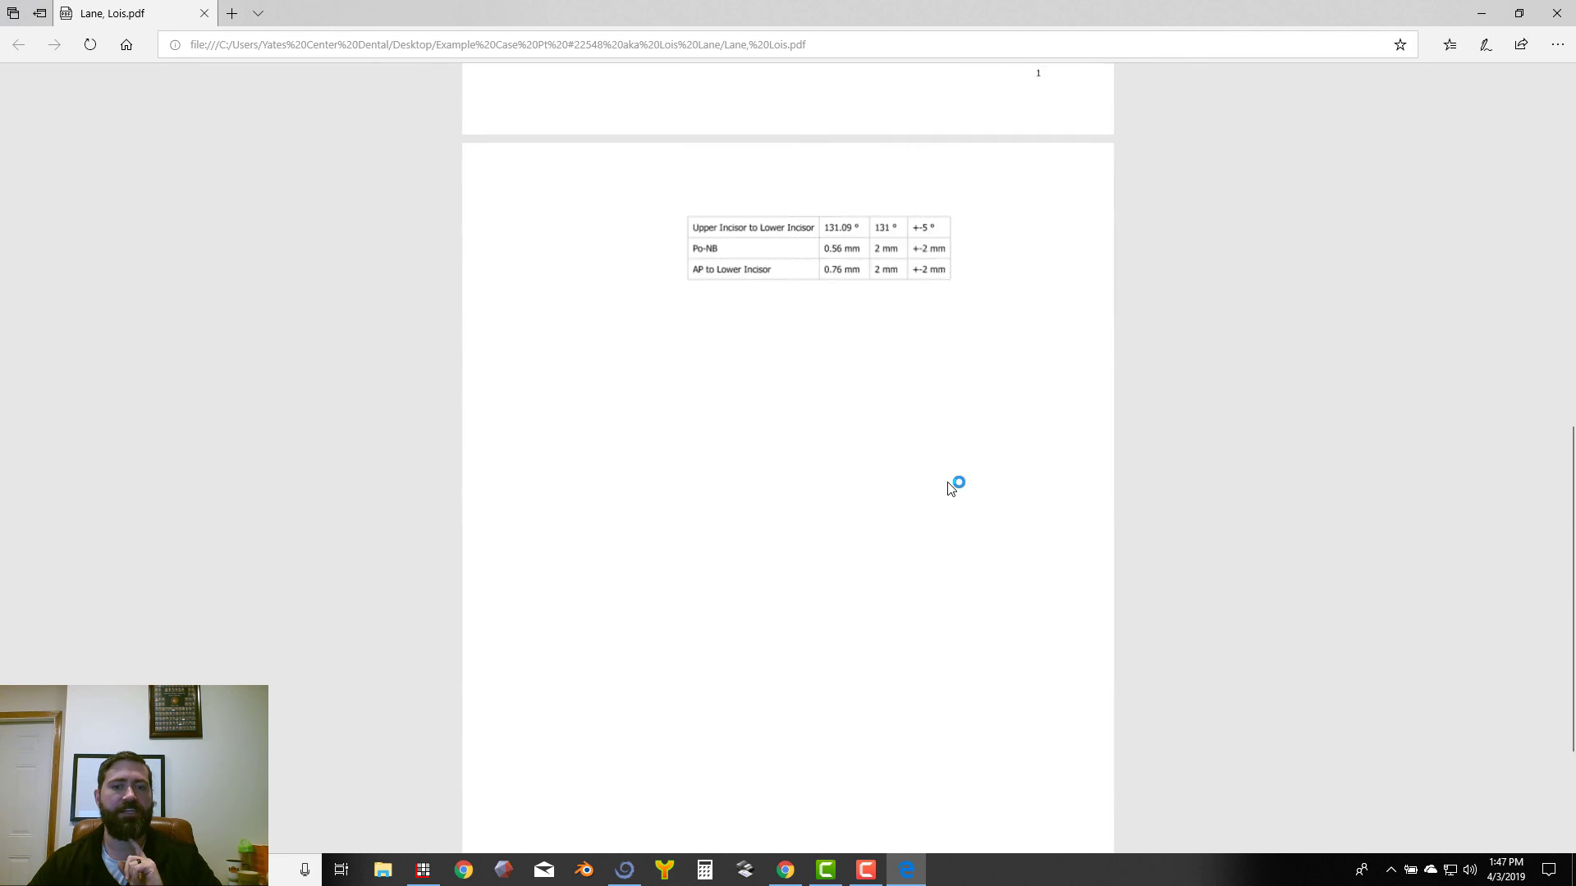
scroll(948, 502, "up", 10)
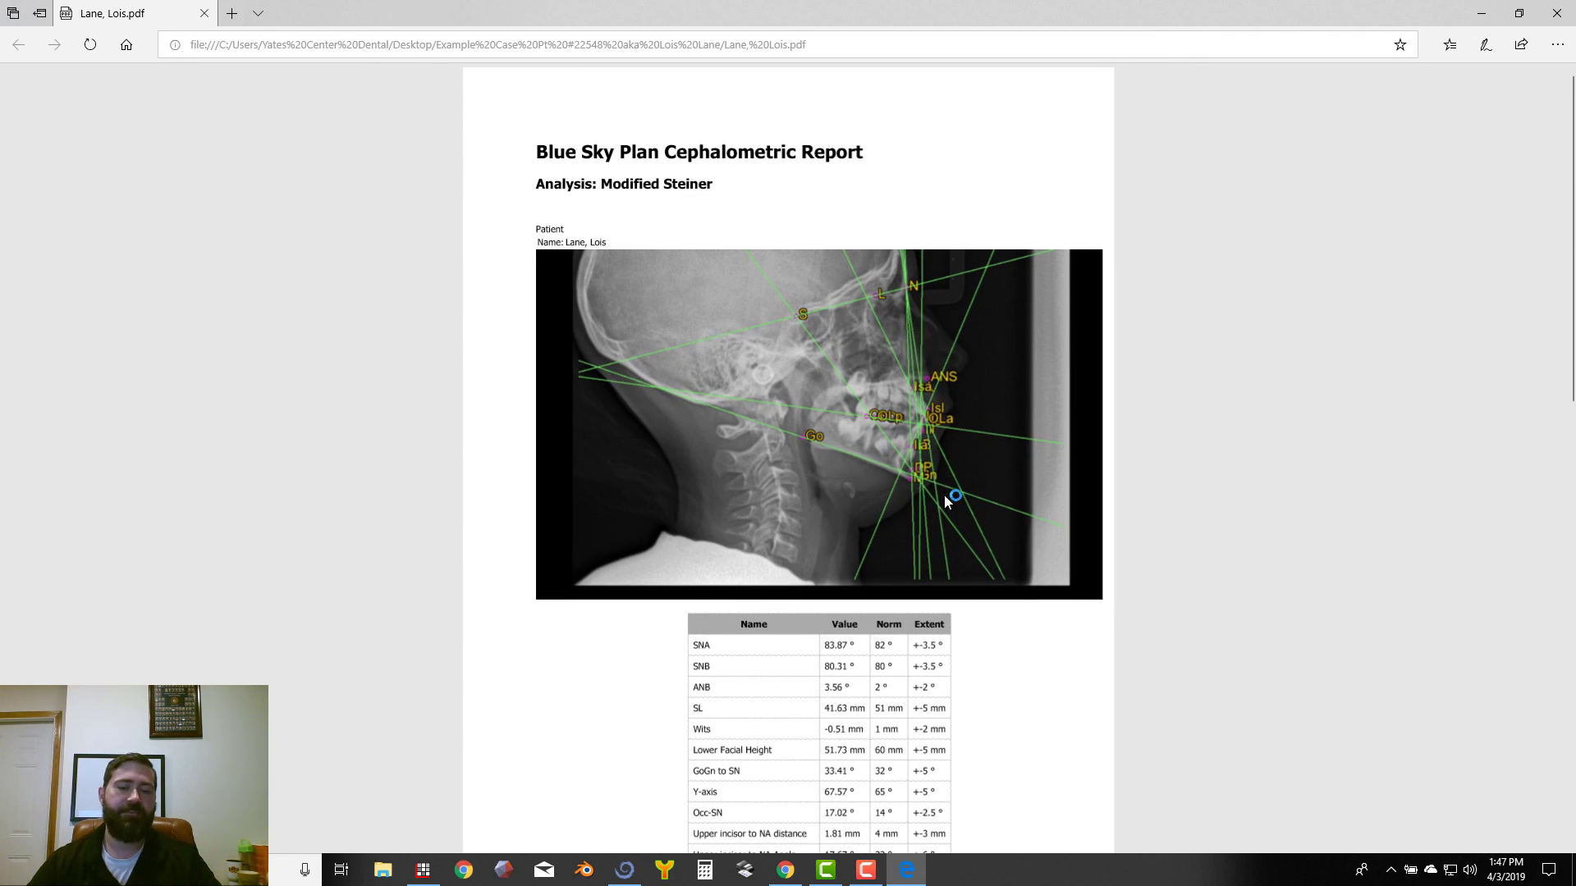